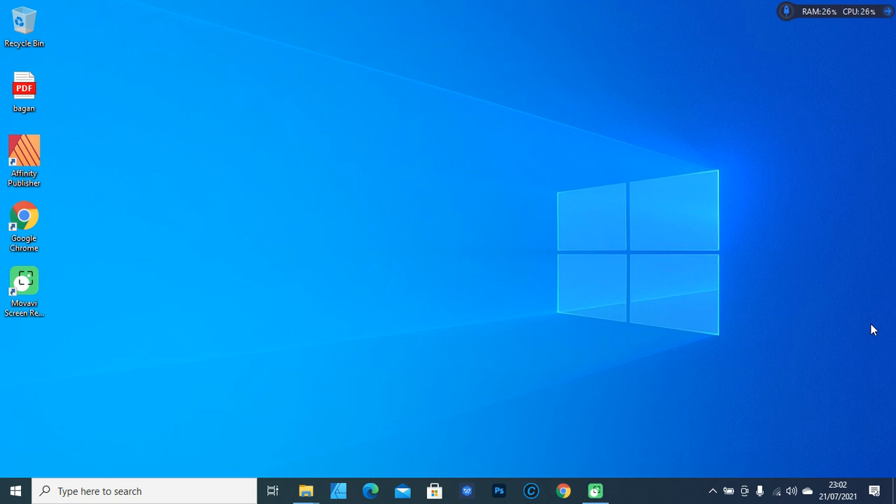
- Launch Affinity Designer and dismiss its welcome window
left_click(340, 496)
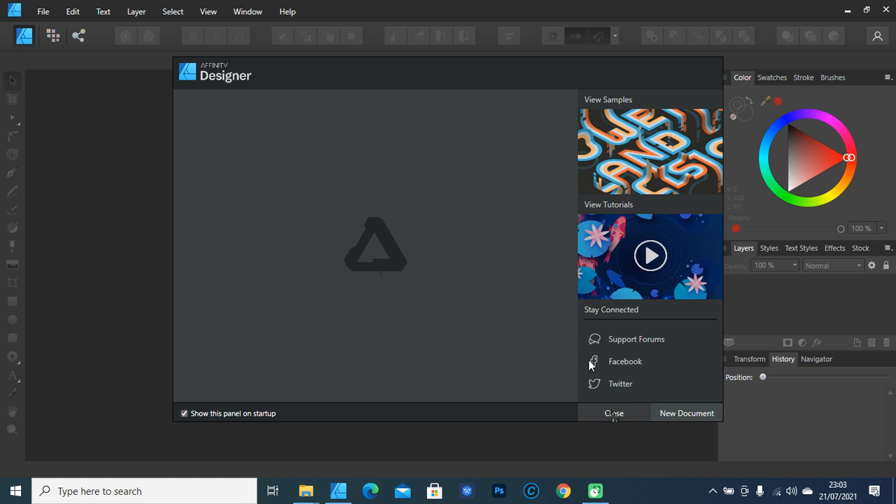
left_click(610, 414)
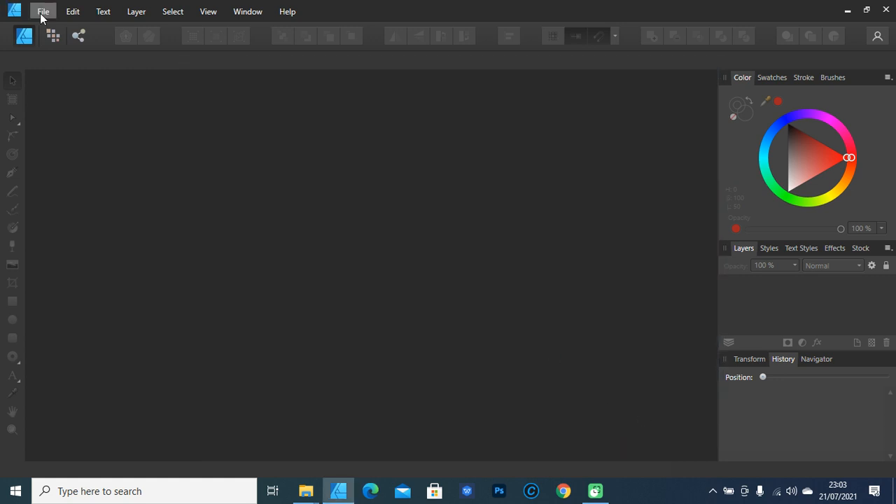
- Start a new document and look over the Print page size presets
left_click(40, 13)
left_click(52, 26)
left_click(43, 12)
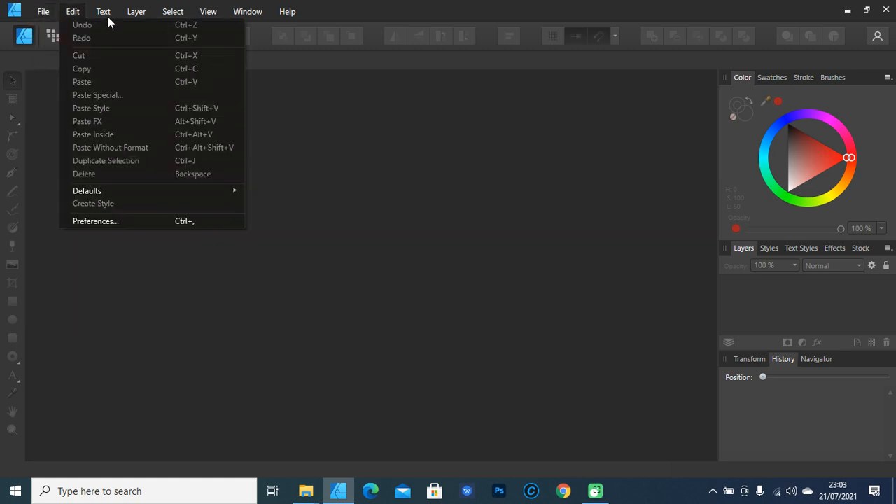
mouse_move(65, 82)
left_click(88, 40)
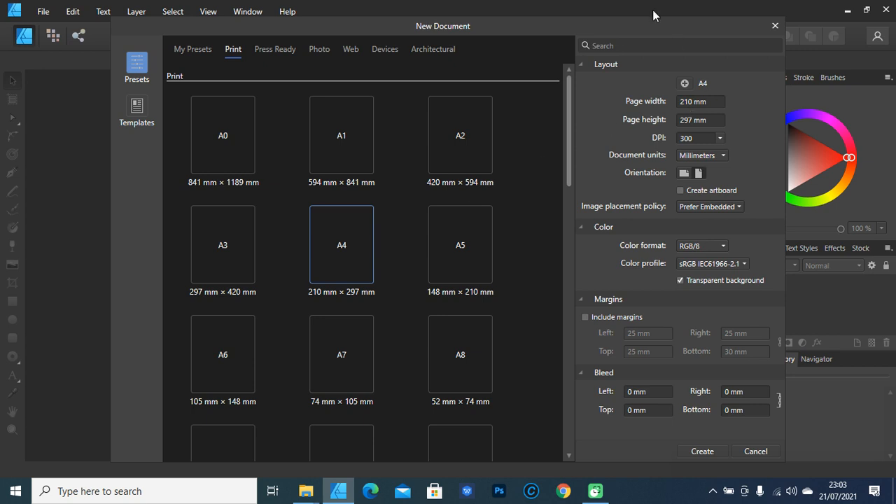
left_click_drag(636, 32, 633, 19)
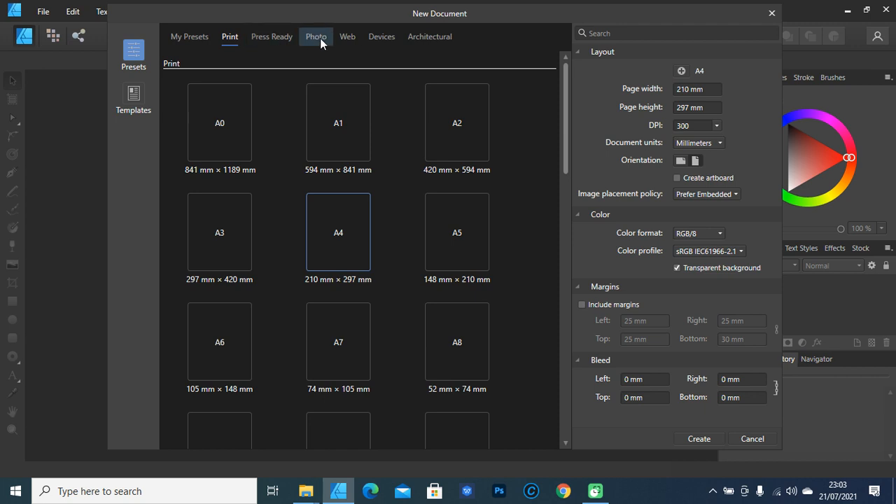
scroll(552, 203, "down", 10)
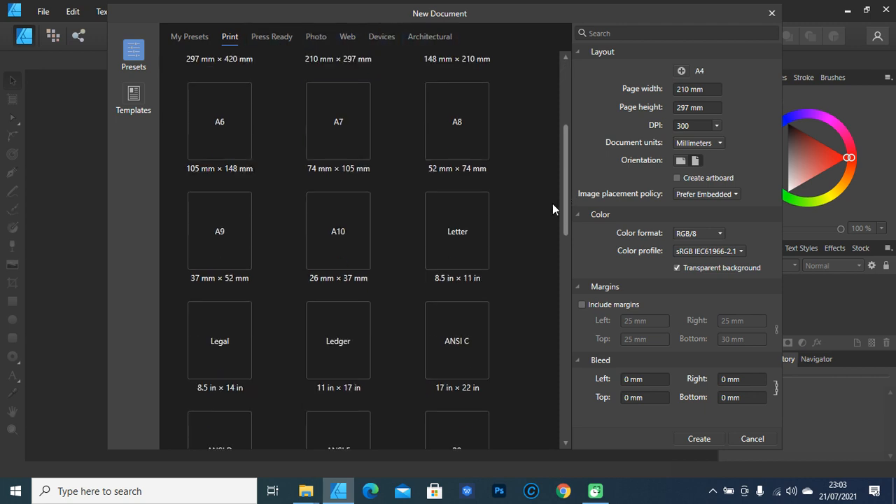
scroll(554, 194, "up", 2)
scroll(554, 187, "up", 8)
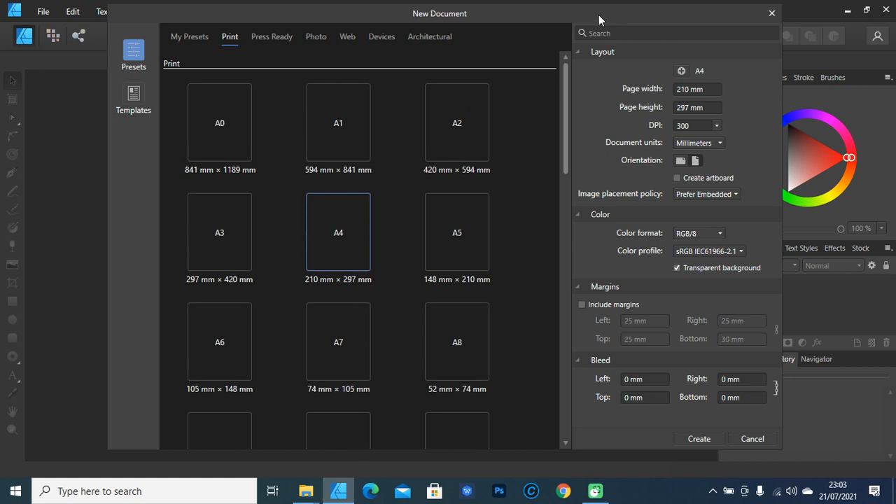
left_click_drag(569, 21, 488, 18)
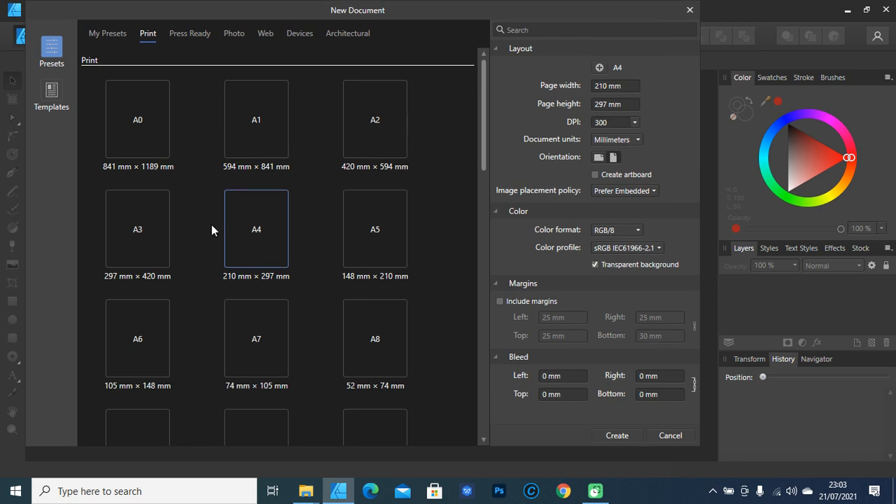
- Create the A4 document in landscape orientation, 297 × 210 mm at 300 DPI, with an artboard
left_click(599, 158)
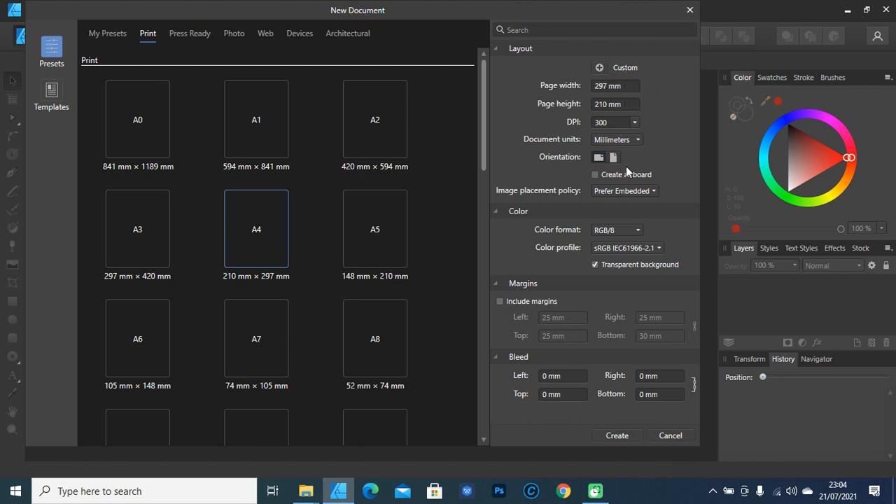
left_click(634, 123)
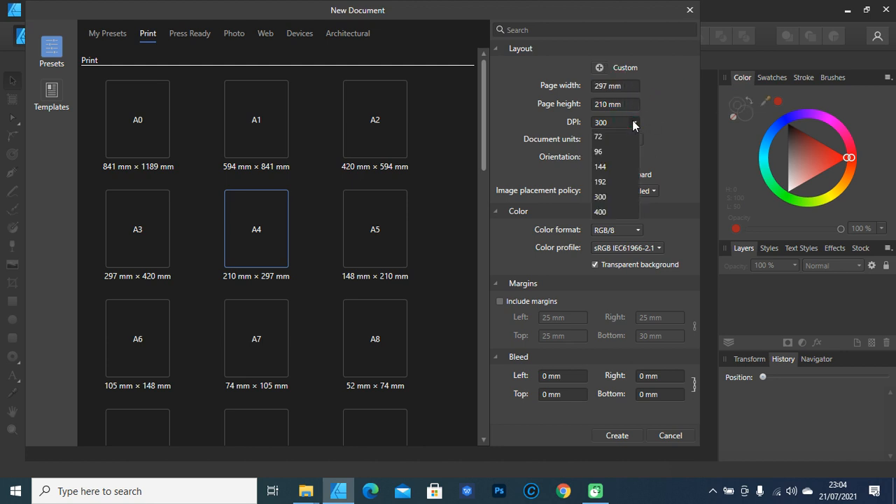
left_click(681, 144)
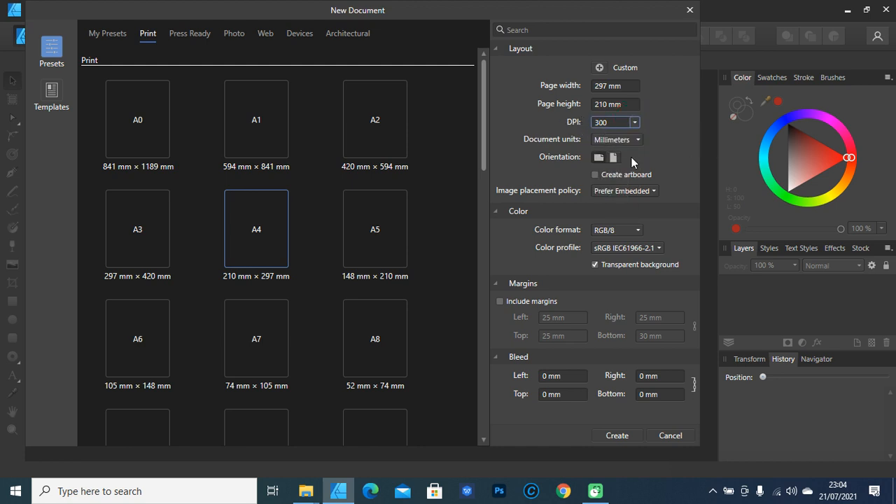
left_click(608, 177)
left_click(606, 231)
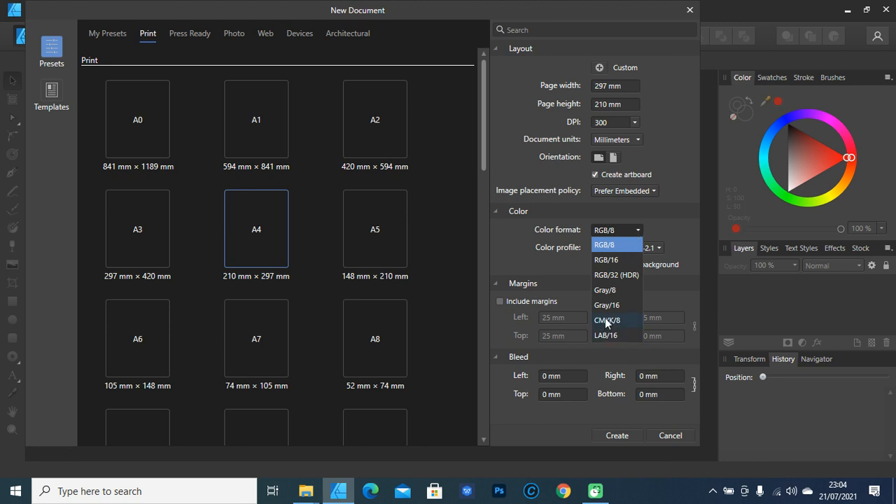
left_click(536, 264)
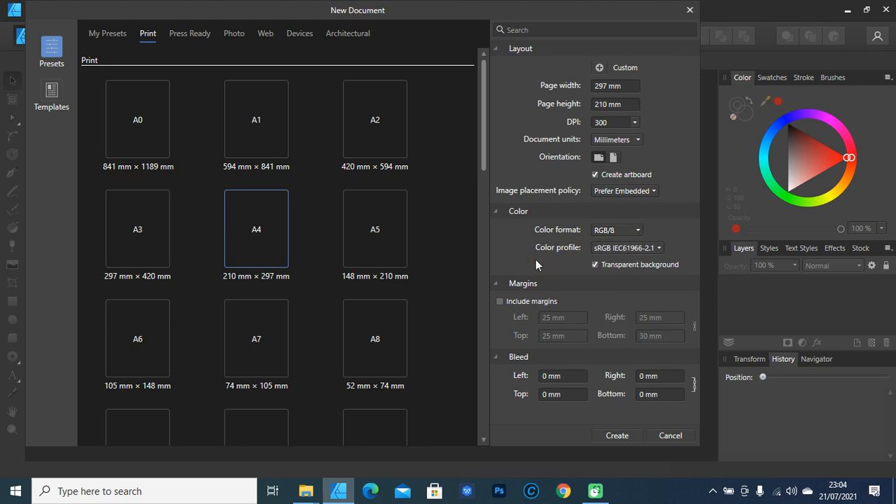
left_click(634, 249)
left_click(641, 249)
left_click(610, 438)
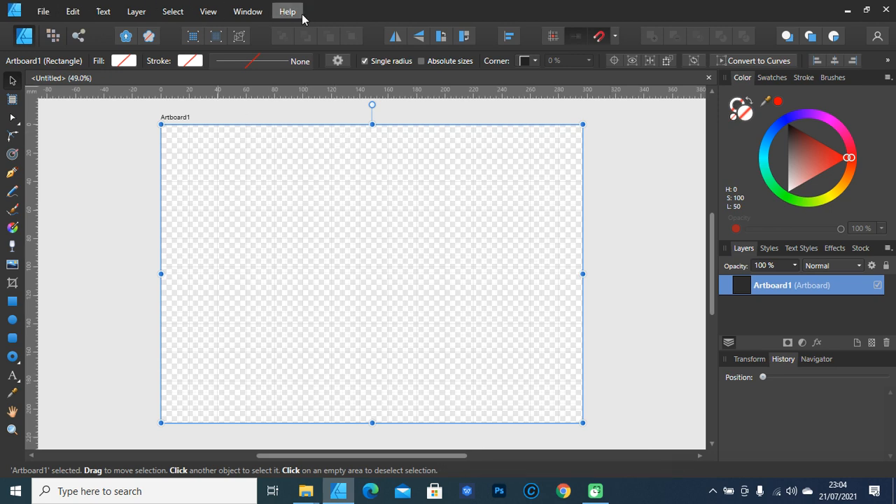
left_click(35, 11)
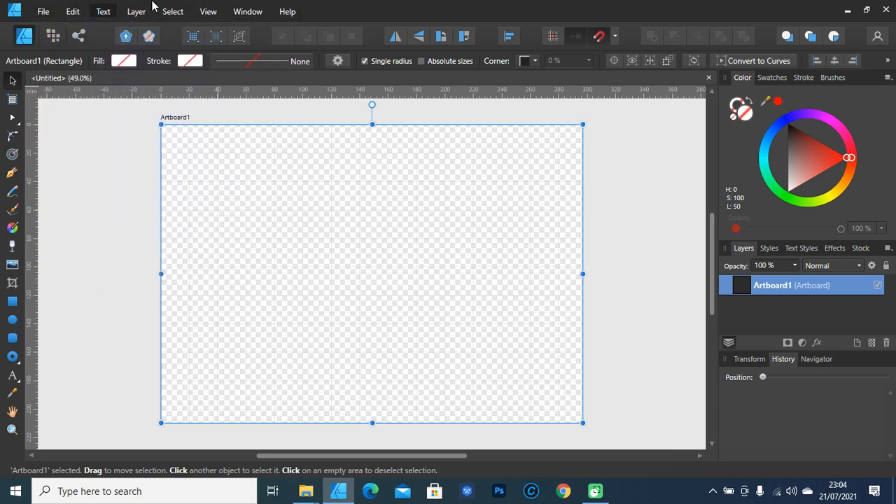
mouse_move(93, 12)
mouse_move(137, 12)
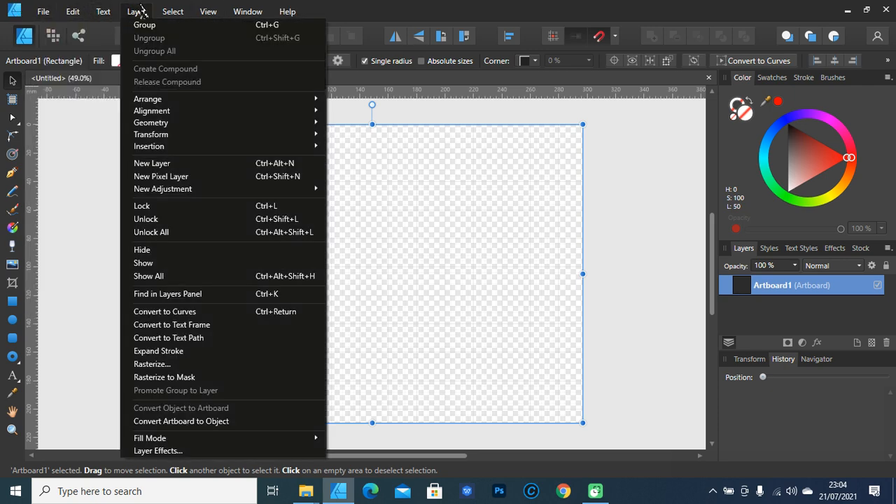
mouse_move(166, 11)
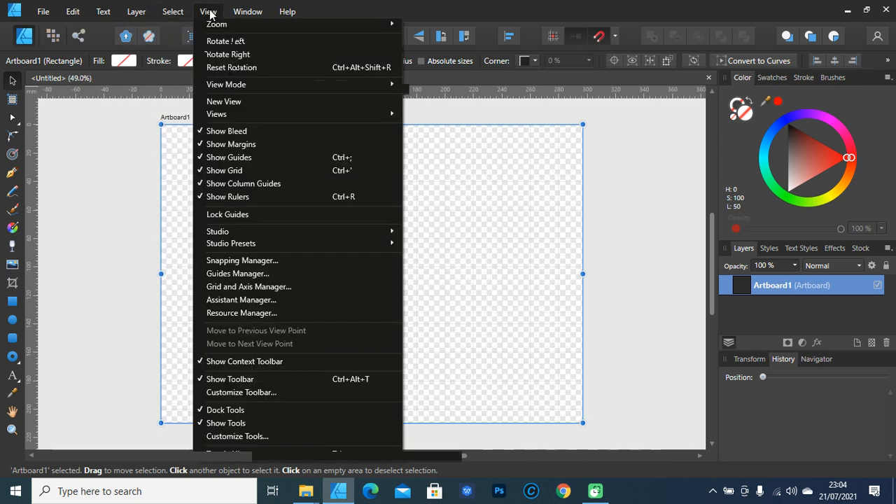
mouse_move(240, 13)
mouse_move(210, 11)
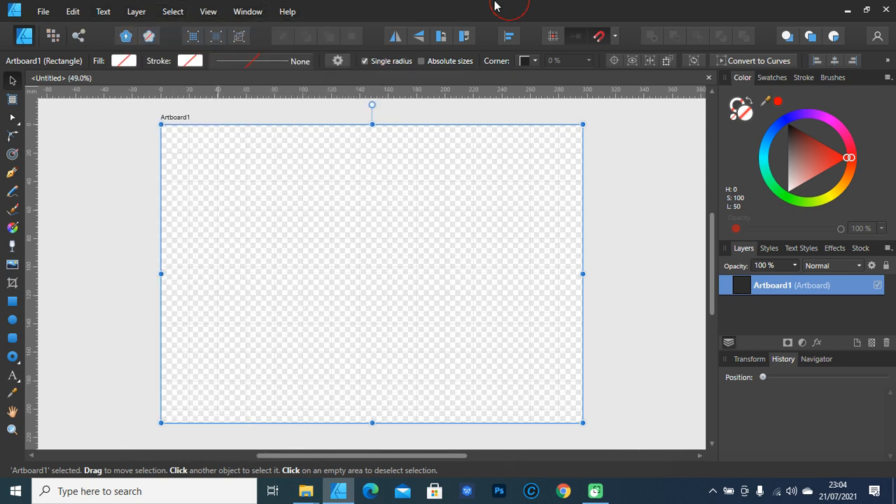
left_click(207, 10)
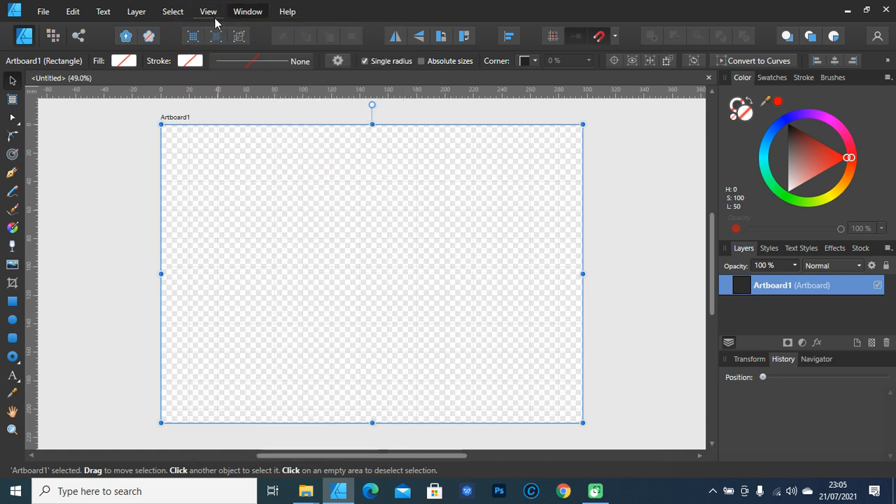
left_click(212, 18)
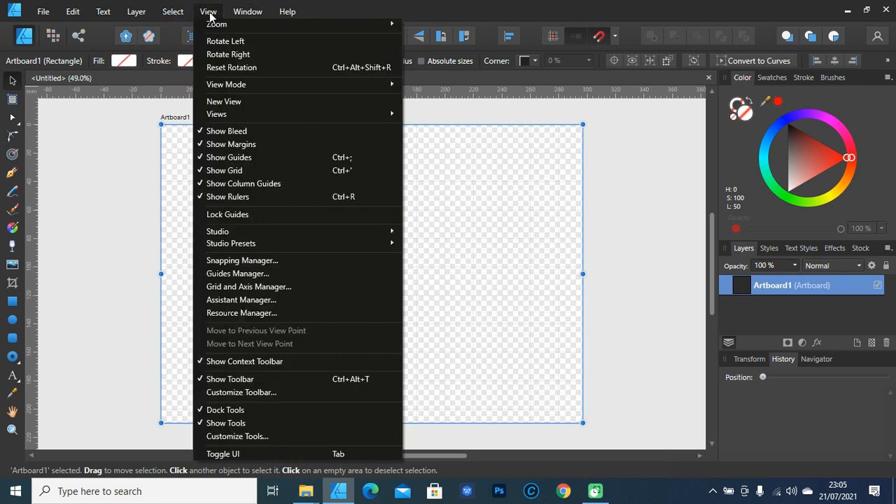
left_click(328, 42)
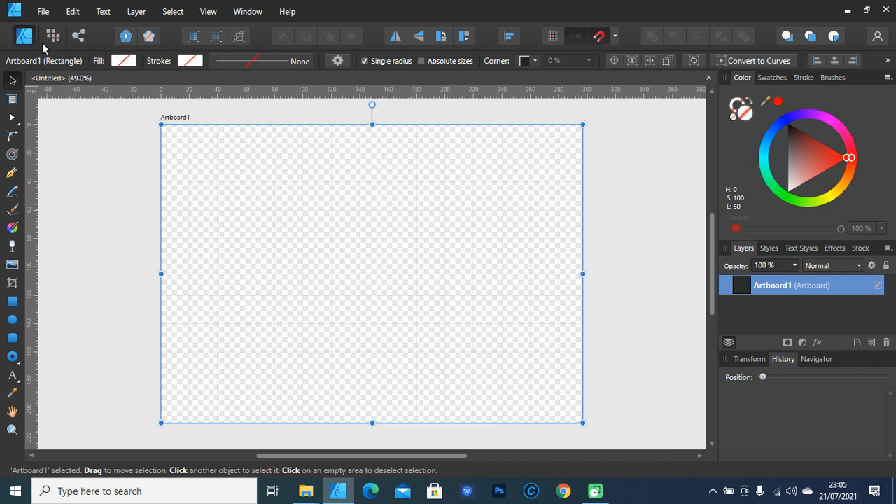
- Hide the main toolbar and show it again
left_click(210, 12)
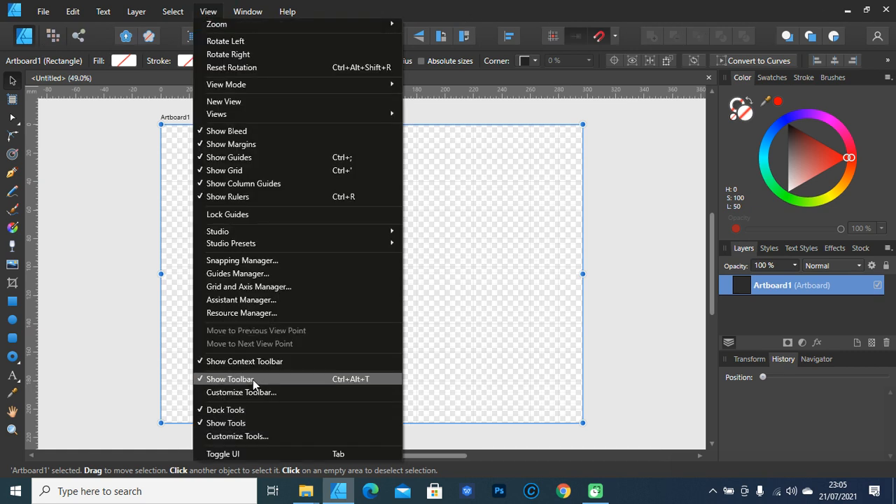
left_click(253, 379)
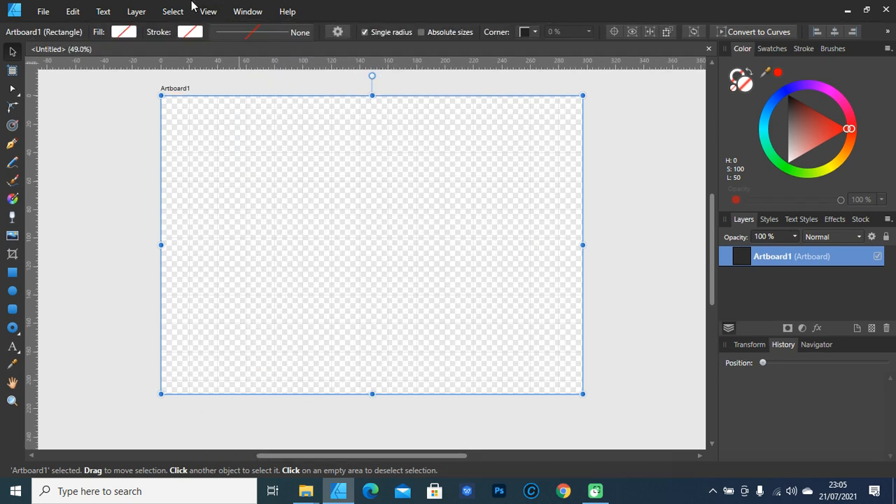
left_click(208, 11)
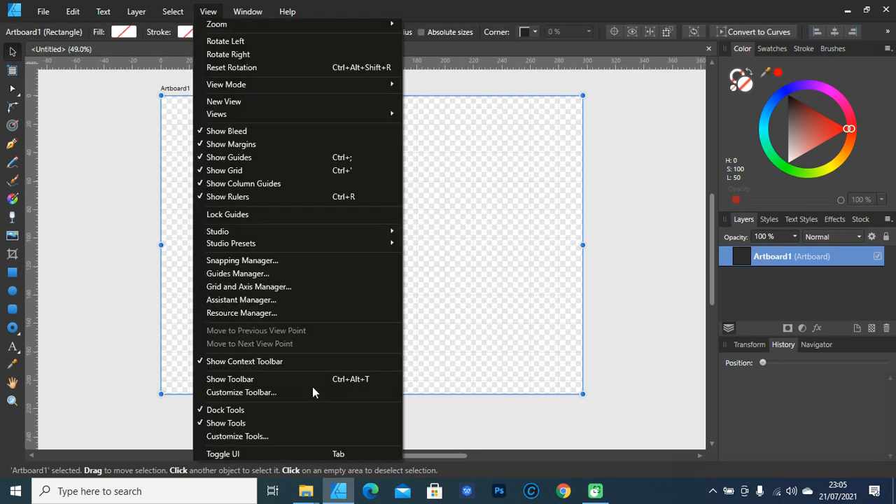
left_click(257, 383)
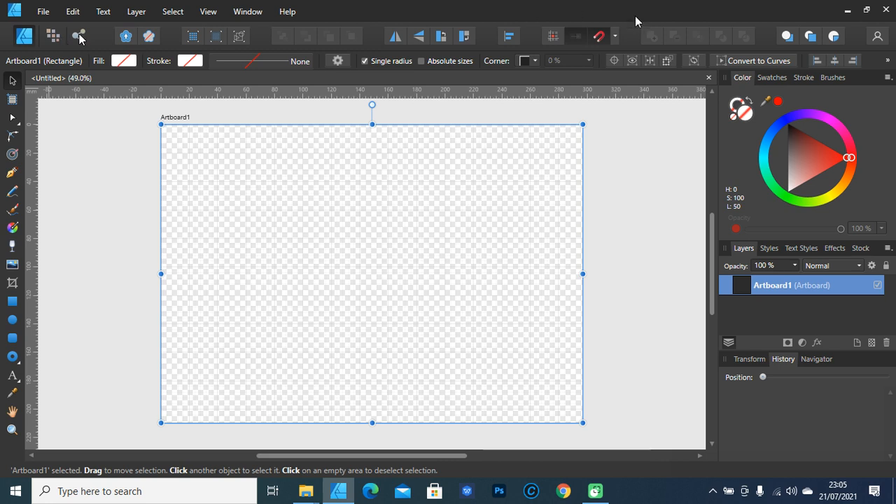
- Draw a rectangle about 108 mm wide and 84 mm high near the middle of the artboard
left_click(85, 147)
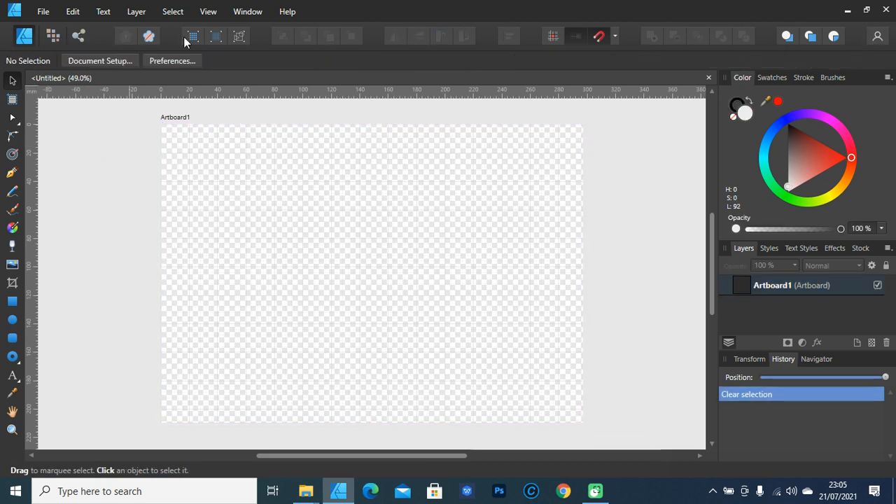
left_click(244, 167)
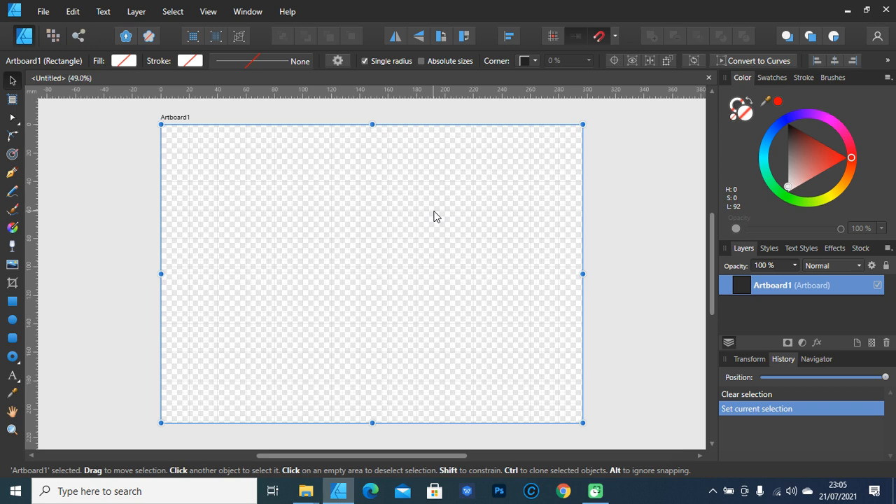
left_click(12, 301)
left_click_drag(286, 193, 439, 313)
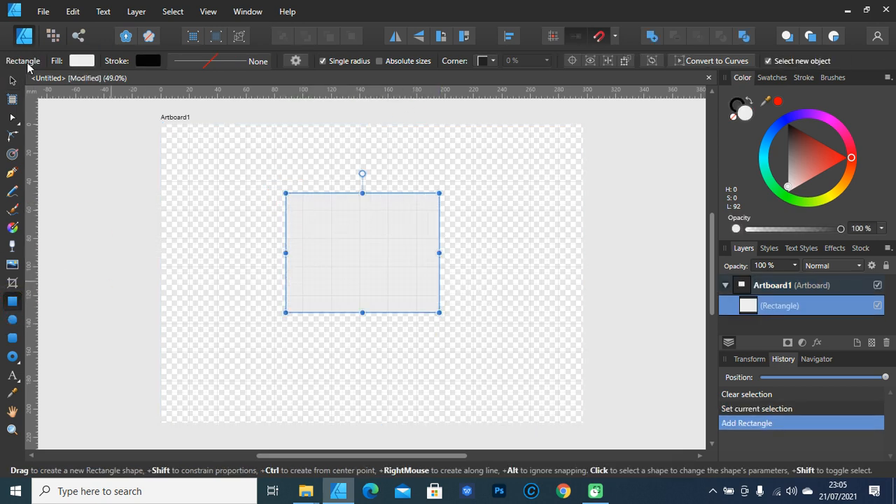
- Round the rectangle's upper-right corner into a large curve with the Corner tool
key("v")
left_click(12, 118)
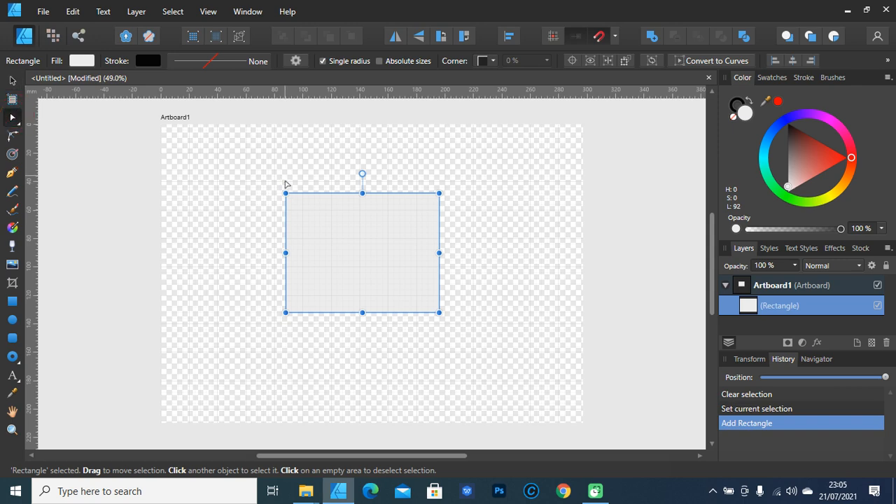
left_click(417, 225)
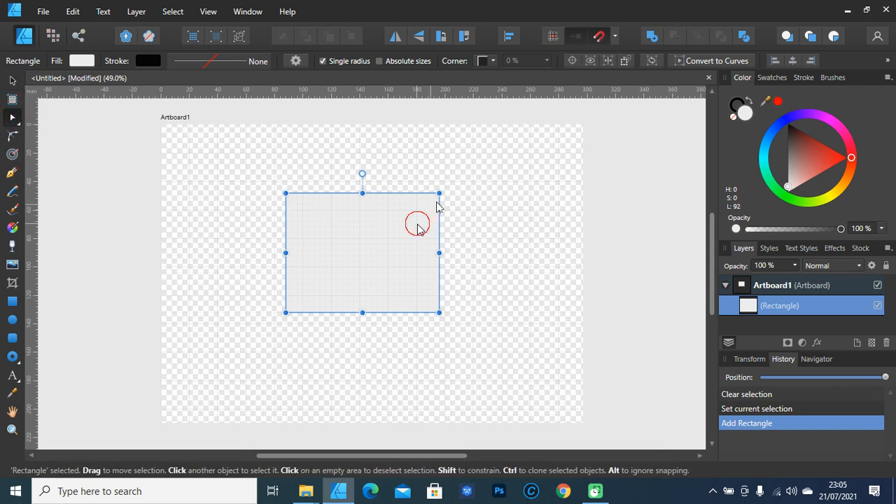
right_click(441, 198)
left_click(78, 171)
left_click(12, 136)
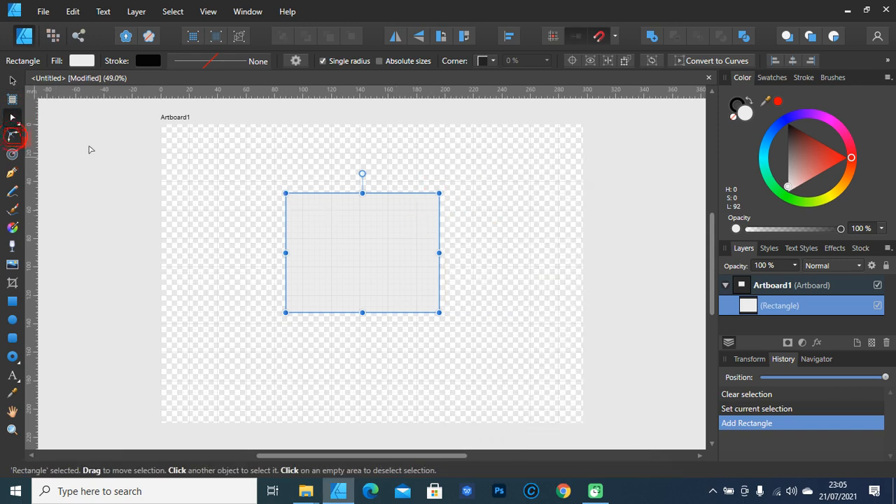
left_click(439, 193)
left_click_drag(385, 233, 314, 272)
key("v")
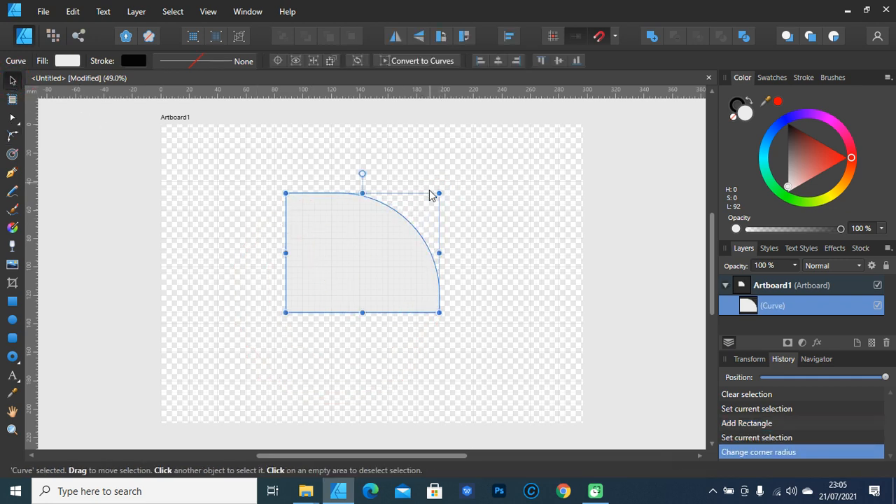
- Examine the edge quality of the shape's rounded corner at very high magnification, and return to about 59% zoom
key("z")
left_click(388, 217)
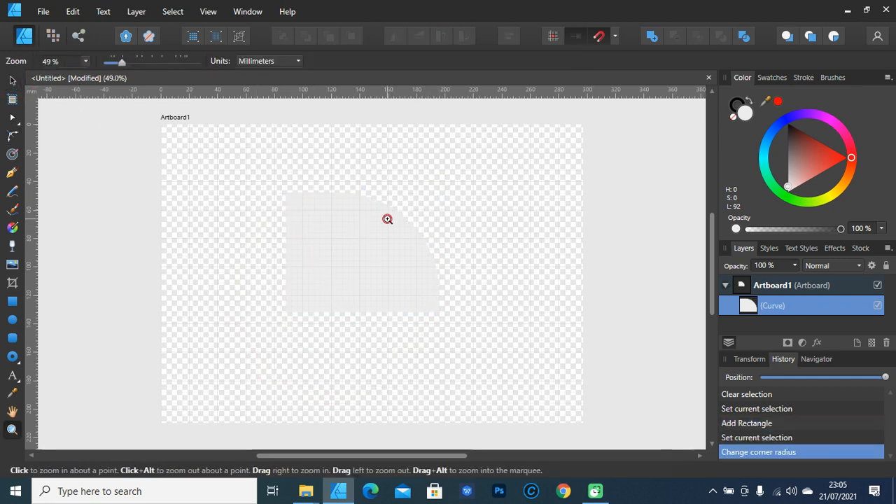
left_click(420, 214)
left_click(419, 213)
left_click(434, 203)
left_click(388, 258)
left_click(389, 259)
left_click_drag(391, 258, 429, 205)
left_click(445, 202, "alt")
left_click(446, 202, "alt")
left_click(445, 201, "alt")
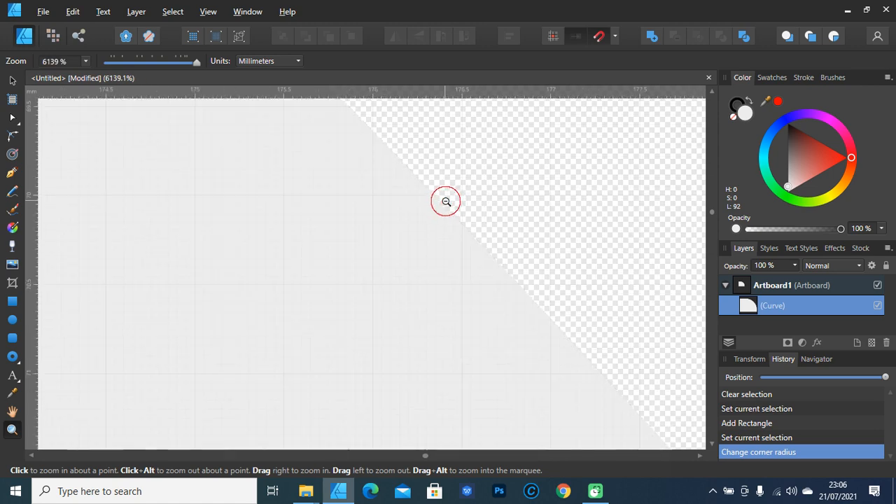
left_click(446, 201, "alt")
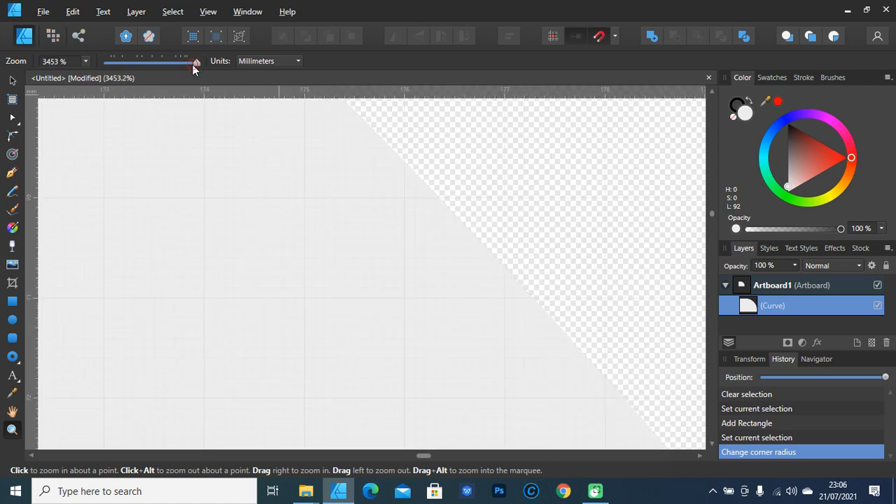
left_click_drag(195, 67, 127, 66)
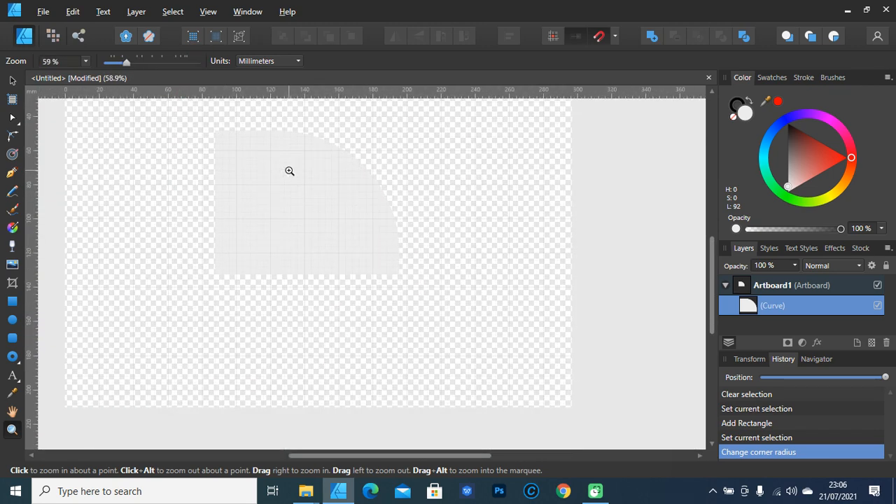
key("v")
- Switch to File Explorer and place the Asset 1@4x image from the Downloads folder into the document
mouse_move(305, 493)
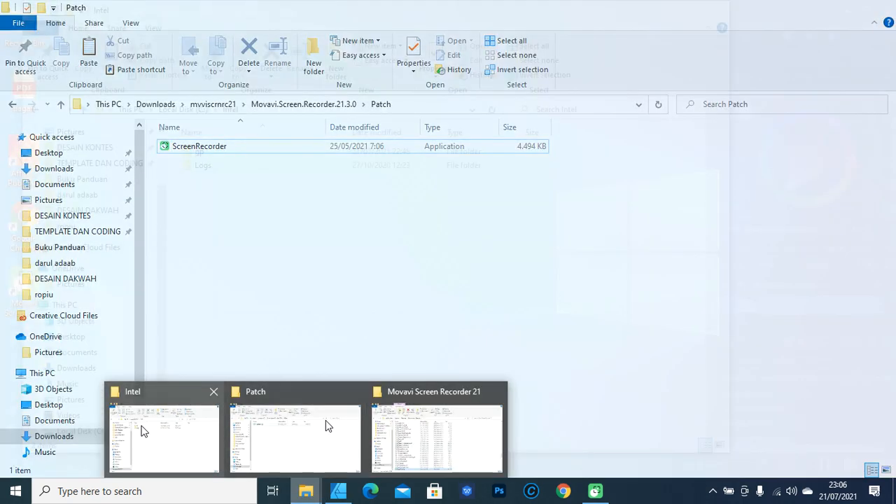
left_click(141, 427)
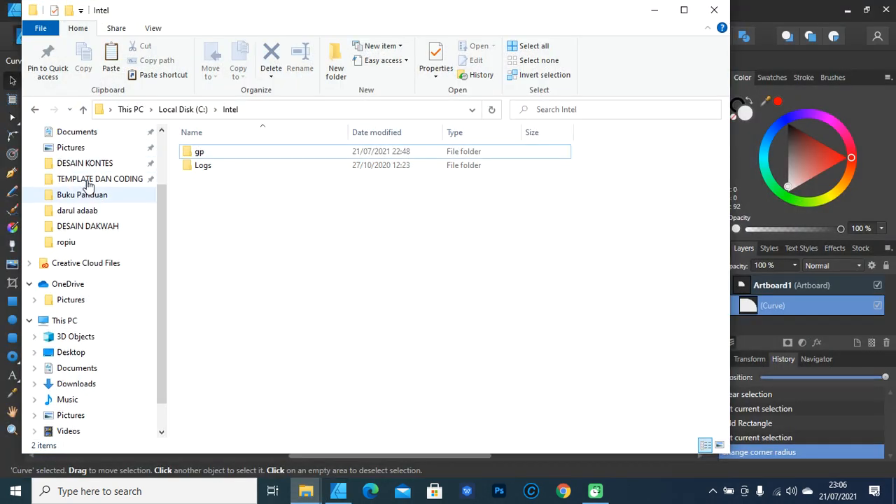
scroll(87, 186, "up", 2)
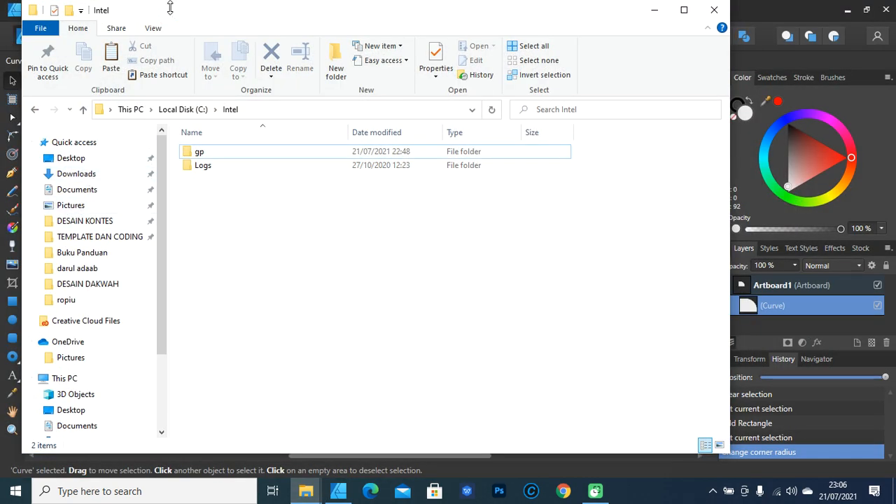
left_click_drag(170, 8, 491, 32)
left_click(431, 199)
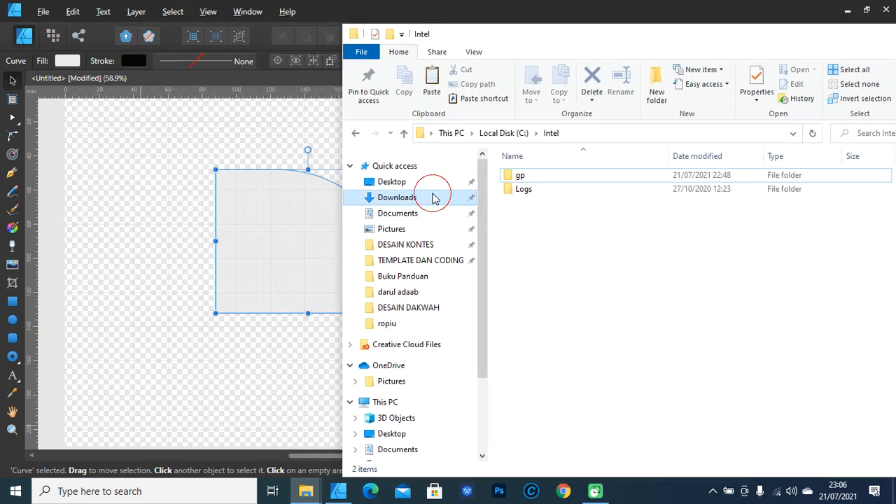
scroll(766, 329, "down", 3)
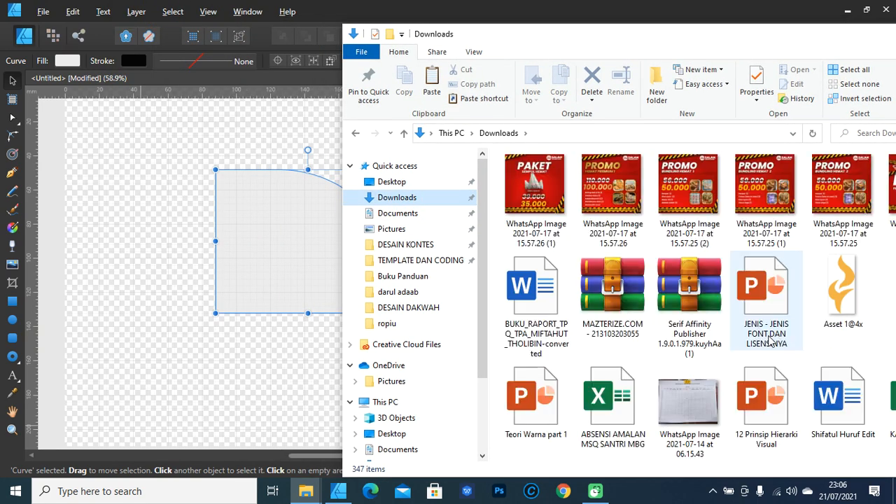
left_click(850, 279)
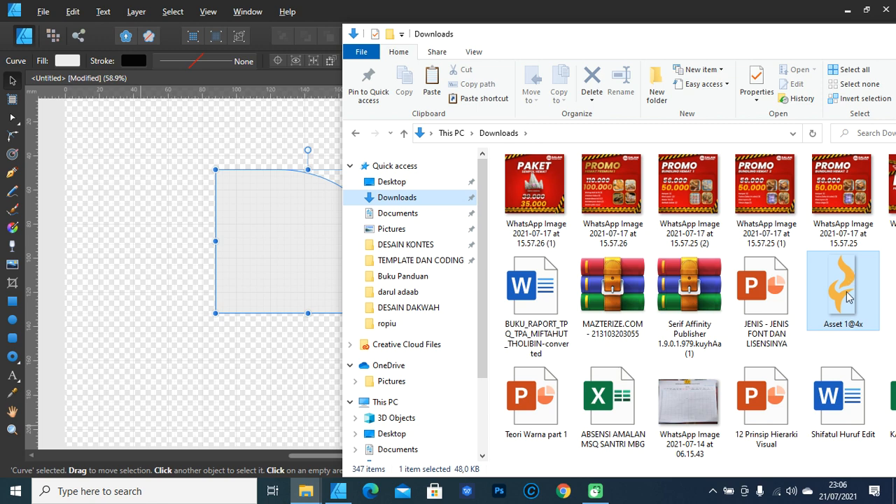
left_click_drag(848, 297, 147, 318)
- Move the placed flame image beside the shape, overlapping the artboard's left edge
left_click(217, 401)
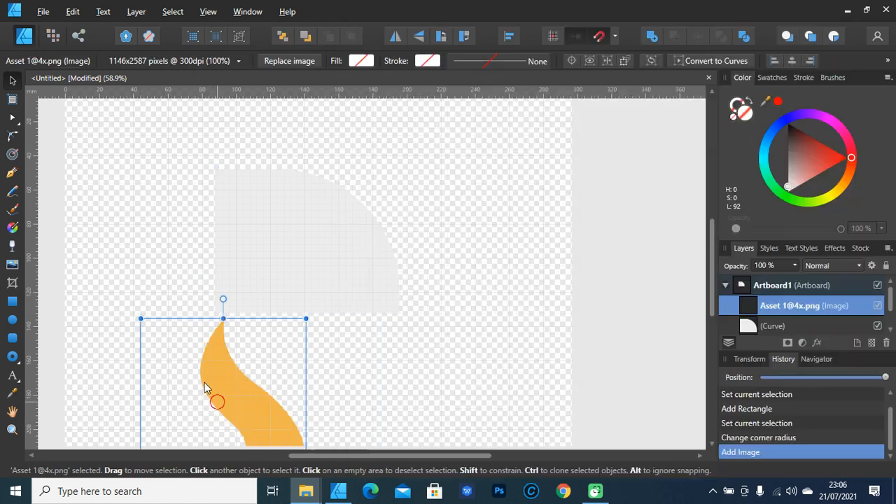
left_click_drag(217, 401, 107, 271)
left_click_drag(302, 389, 488, 342)
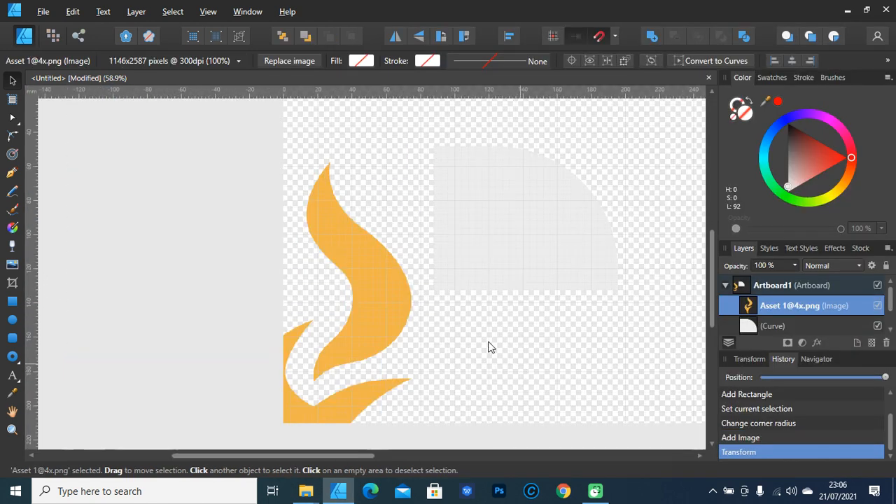
- Try to select nodes on the flame image with the Corner tool
left_click(12, 136)
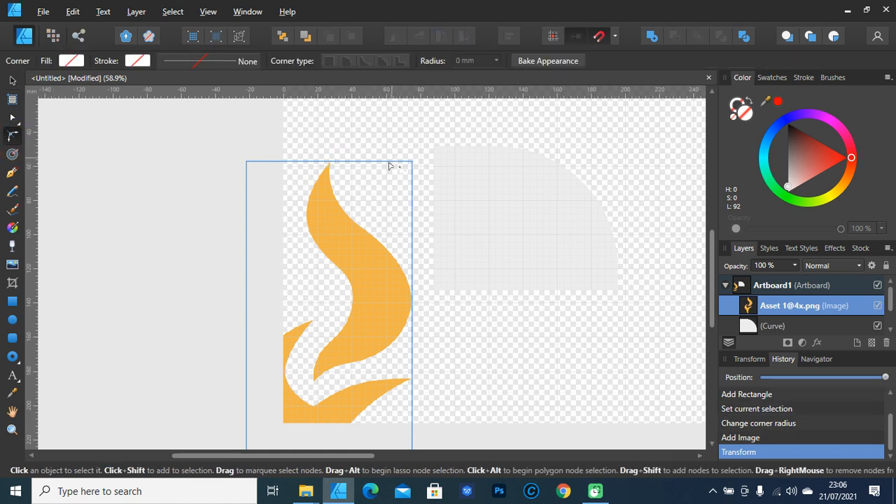
left_click_drag(410, 162, 333, 254)
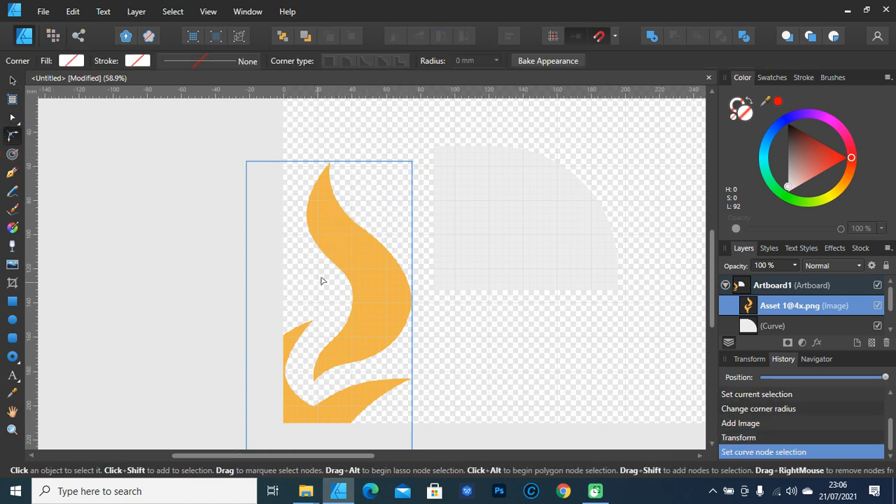
key("v")
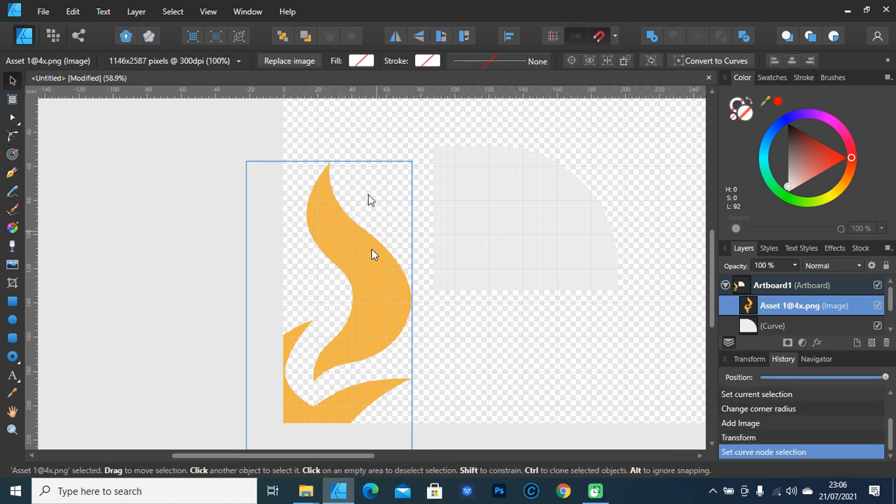
- Examine the edge quality of the flame image at very high magnification, and return to 50% zoom
key("z")
left_click(362, 255)
left_click(361, 254)
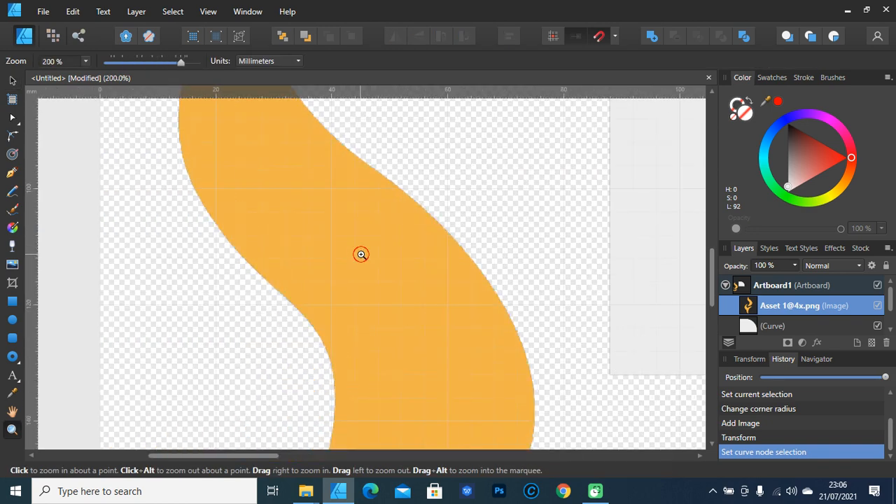
left_click(361, 255)
left_click_drag(366, 123, 340, 253)
left_click(340, 253)
left_click(340, 253)
left_click(340, 253)
left_click(341, 253)
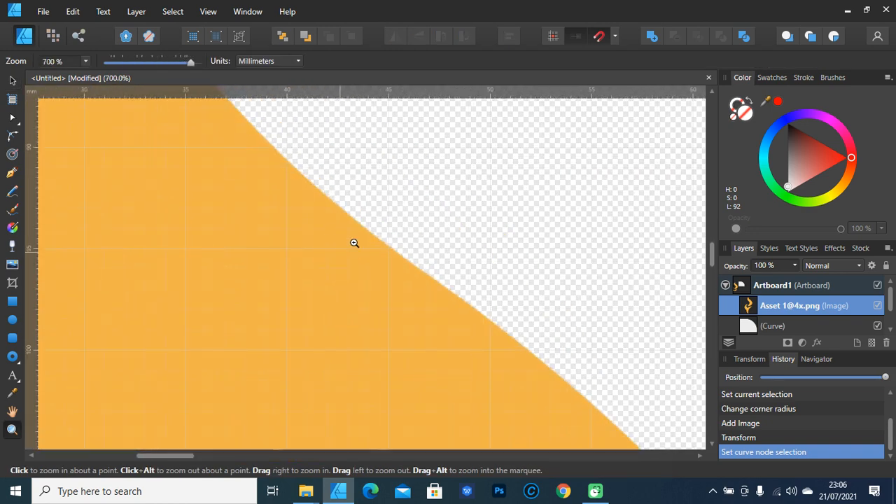
left_click(366, 224)
left_click(366, 225)
left_click(366, 224)
left_click(366, 225)
left_click(366, 225)
left_click(366, 224)
left_click(366, 225)
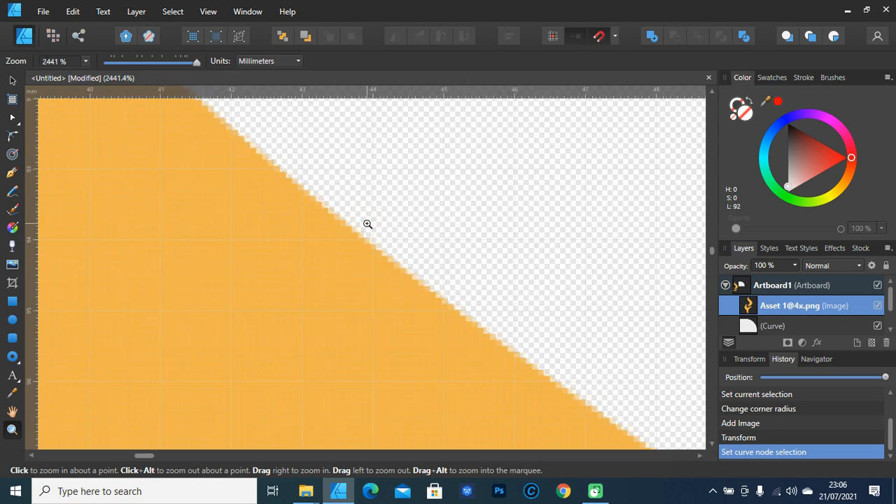
left_click(366, 224)
left_click(354, 242)
left_click(355, 242)
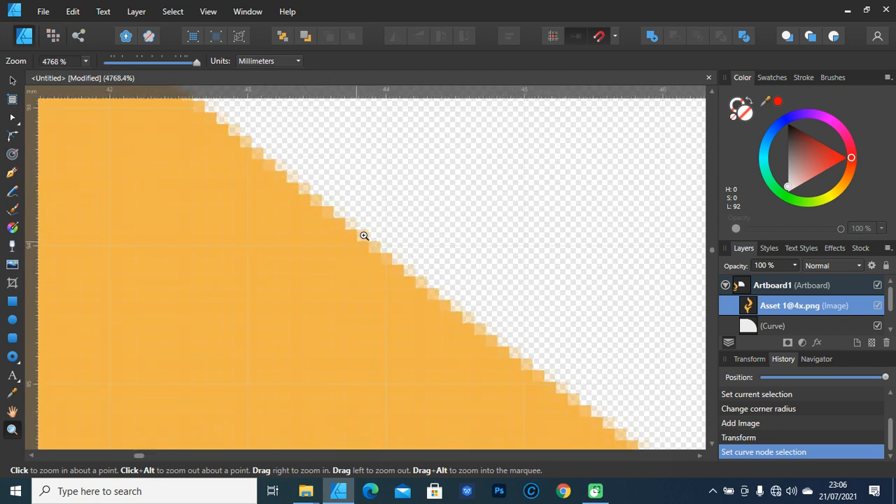
left_click(368, 235)
left_click(369, 234)
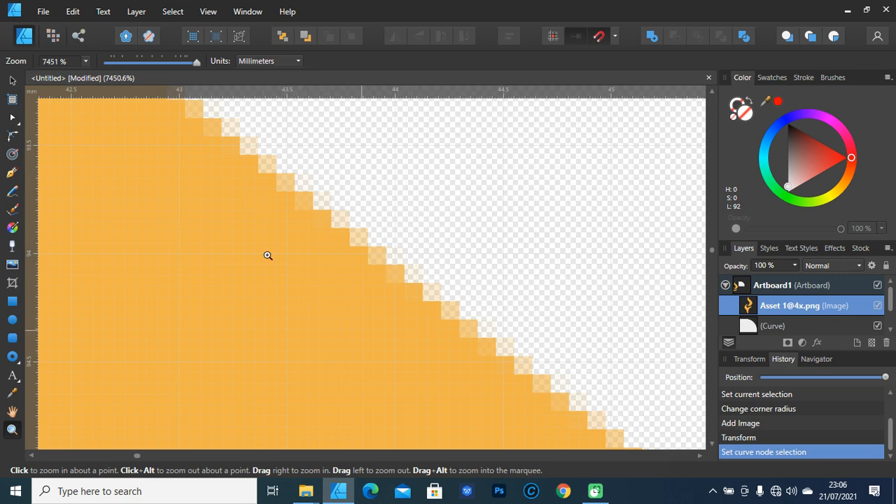
left_click(362, 260)
left_click(362, 260)
left_click(366, 264)
left_click(366, 263)
left_click(367, 264)
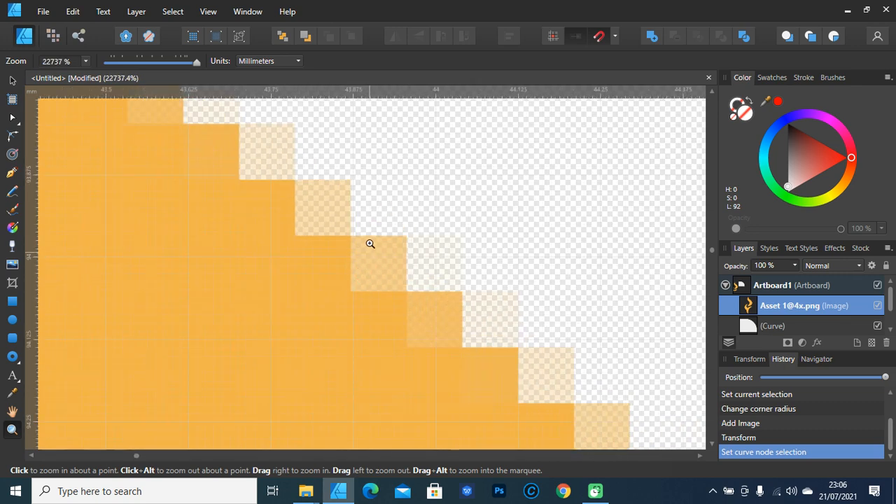
left_click(396, 246, "alt")
left_click(393, 252, "alt")
left_click(392, 254, "alt")
left_click(392, 254, "alt")
left_click(391, 254, "alt")
left_click(392, 255, "alt")
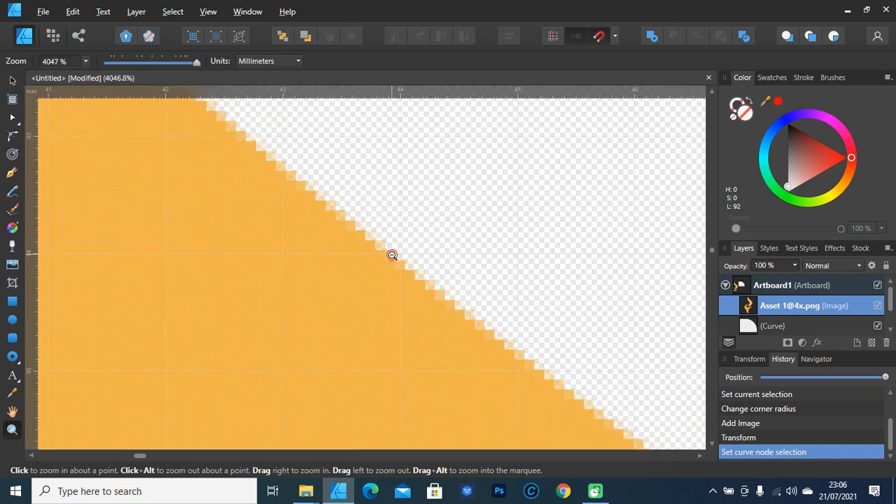
left_click(391, 255, "alt")
left_click(389, 256, "alt")
left_click(390, 256, "alt")
left_click(389, 256, "alt")
left_click(390, 256, "alt")
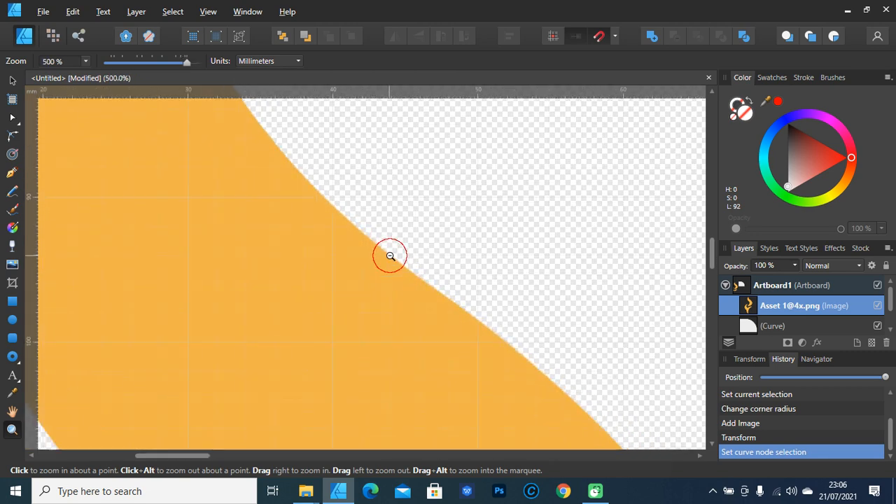
left_click(390, 256, "alt")
left_click(389, 256, "alt")
left_click(390, 256, "alt")
left_click(390, 256, "alt")
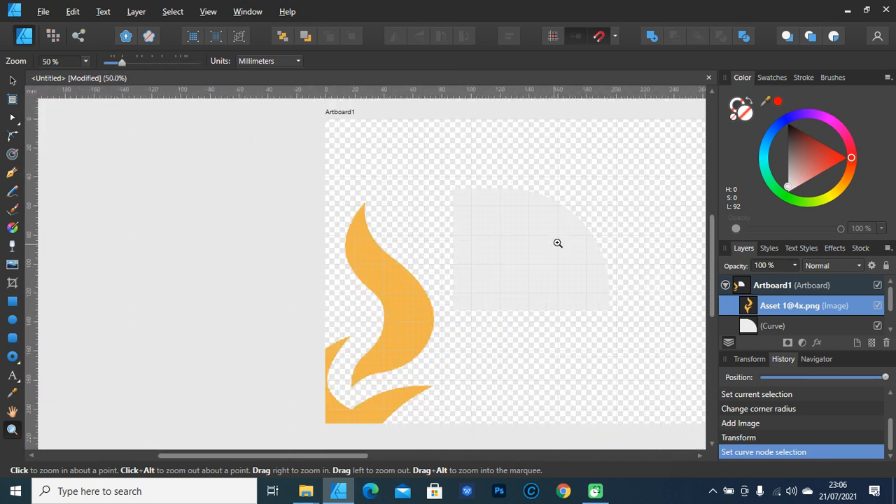
- Move the rounded shape about 54 mm right and 16 mm up on the artboard
key("v")
left_click(565, 257)
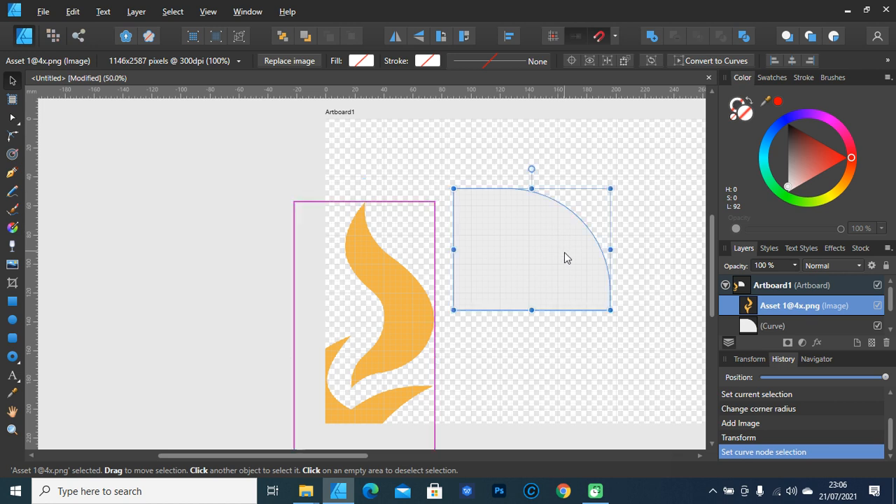
left_click_drag(525, 287, 597, 270)
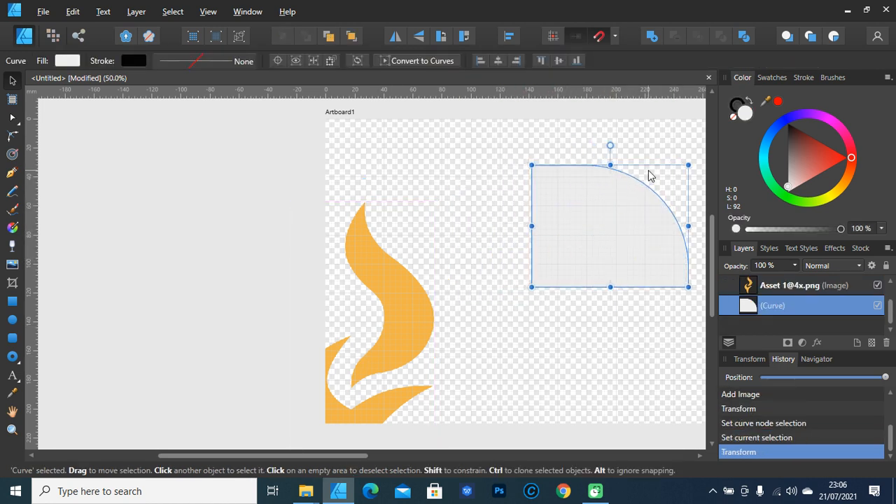
- Draw a closed triangle about 106 mm wide and 36 mm high along the shape's lower edge with the Pen tool
key("a")
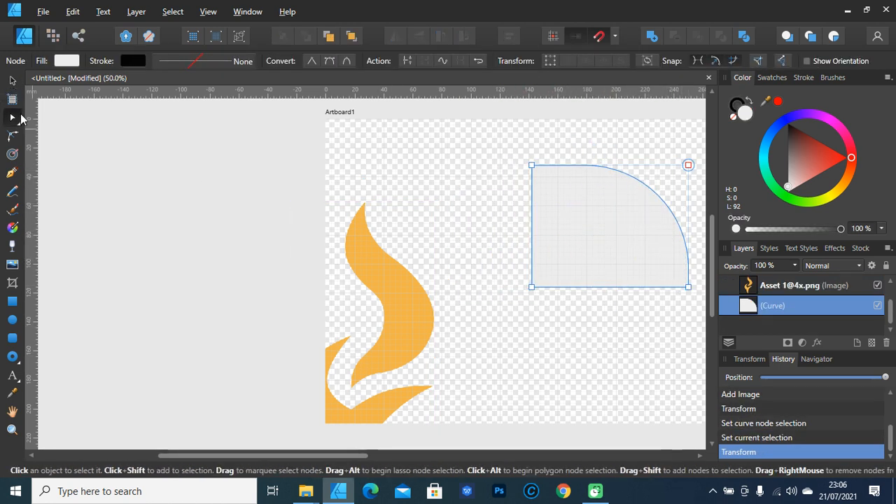
left_click(12, 172)
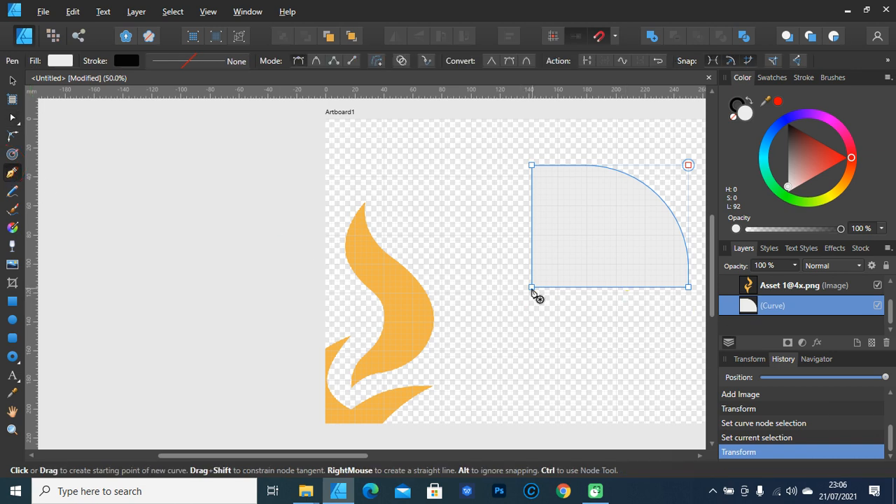
left_click(531, 287)
left_click(553, 340)
left_click(685, 287)
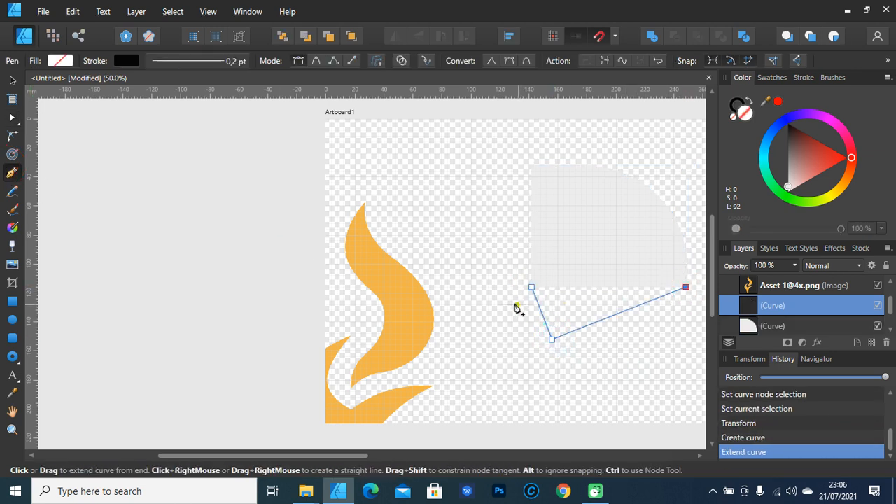
left_click(532, 288)
key("v")
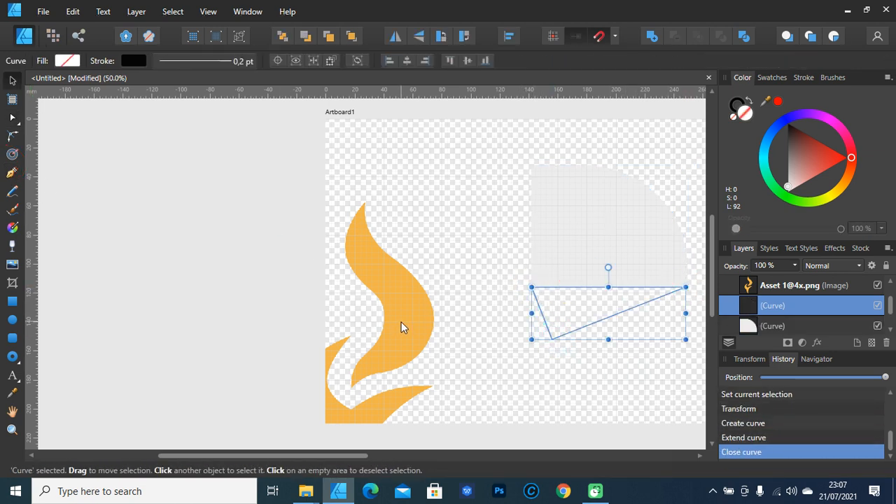
- Scale the flame image down to 72% and position it fully inside the left part of the artboard
left_click(371, 280)
left_click_drag(372, 280, 414, 214)
left_click_drag(477, 134, 437, 222)
left_click_drag(408, 286, 442, 211)
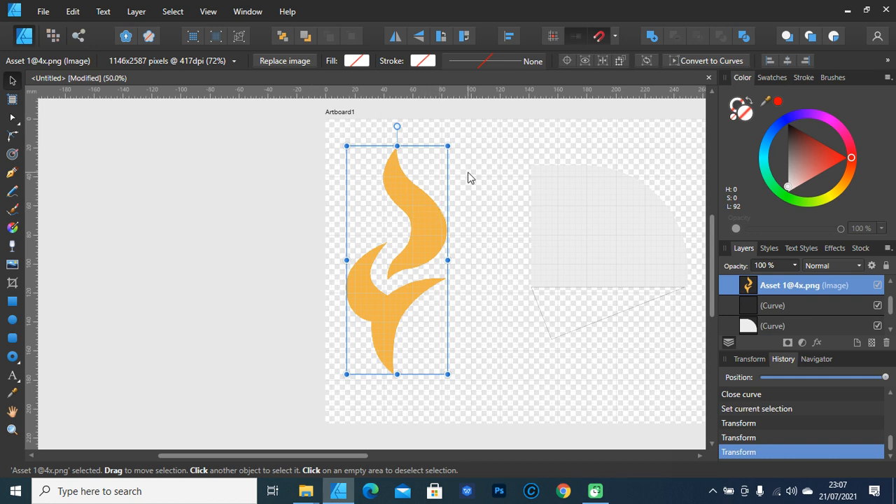
- Delete the flame image, the triangular curve and the rounded shape from the artboard
key("Delete")
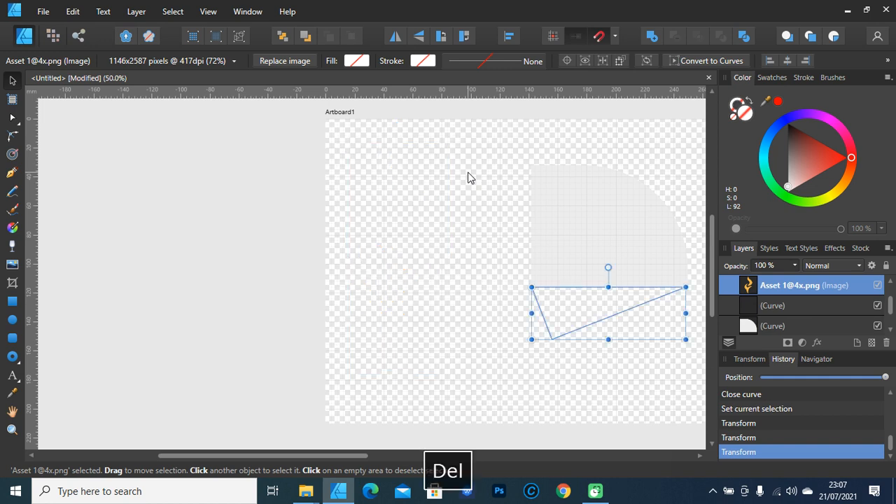
key("Delete")
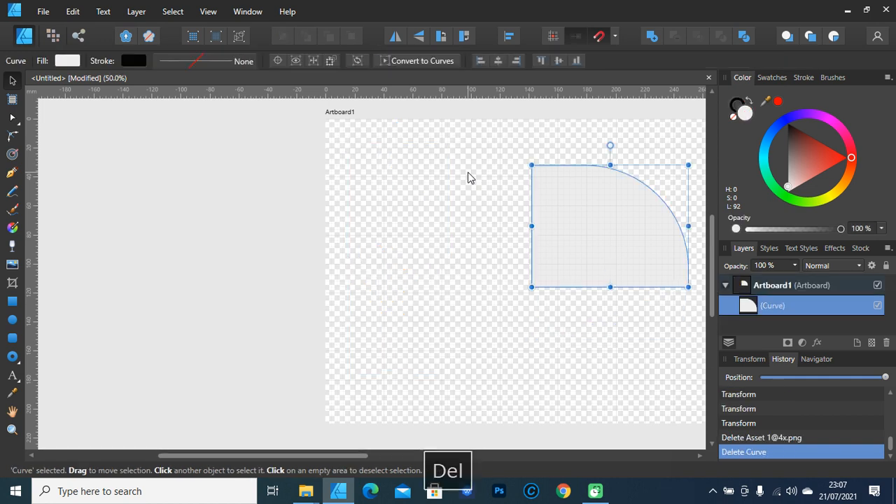
key("Delete")
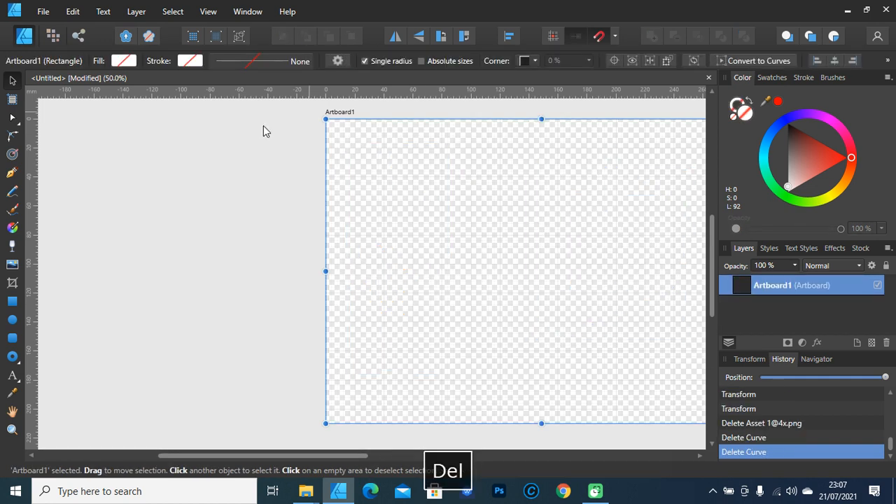
left_click_drag(247, 218, 122, 200)
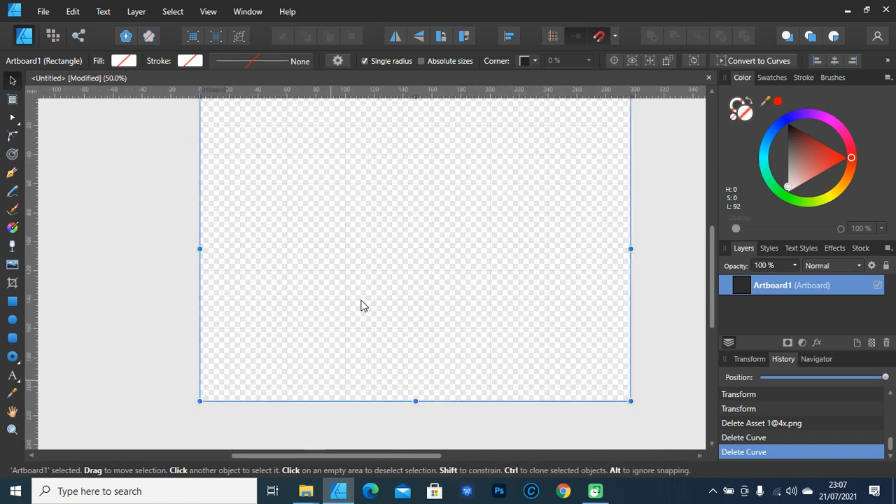
- Place the flame image Asset 1@4x from the Downloads folder onto the empty artboard
left_click_drag(366, 284, 333, 306)
mouse_move(308, 490)
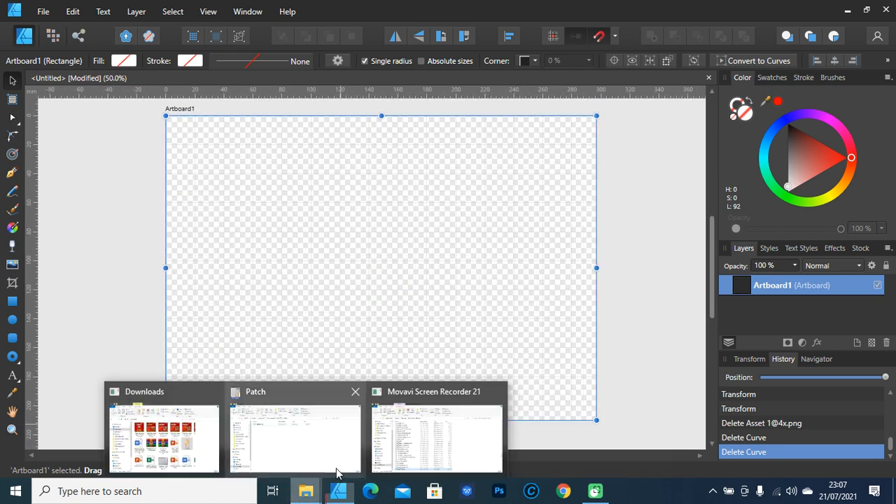
left_click(178, 435)
left_click(552, 188)
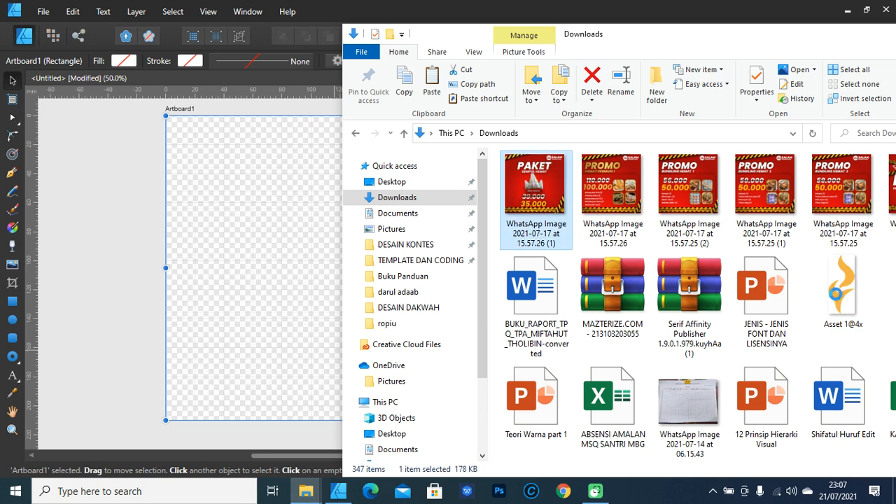
left_click(855, 315)
left_click_drag(848, 290, 302, 200)
left_click(373, 189)
- Scale the flame image down to 65% and position it fully inside the artboard at about X 92.6 mm, Y 28.5 mm
left_click_drag(388, 265, 400, 201)
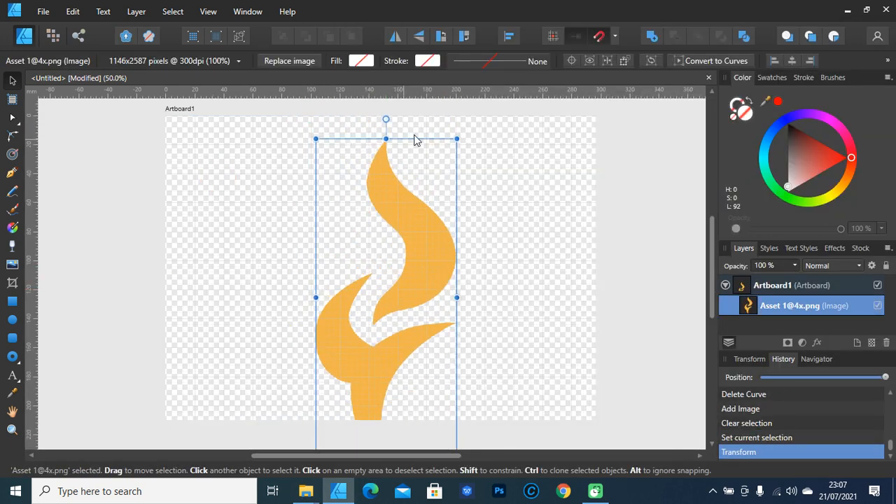
left_click_drag(457, 136, 387, 254)
left_click_drag(370, 290, 354, 198)
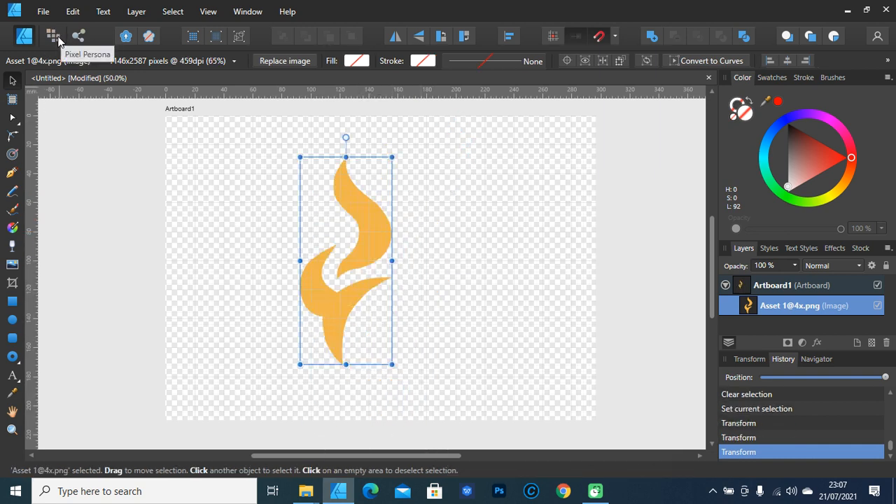
- In the Pixel Persona, make a freehand selection about 90 mm wide and 72 mm high across the flame's upper tip
left_click(54, 36)
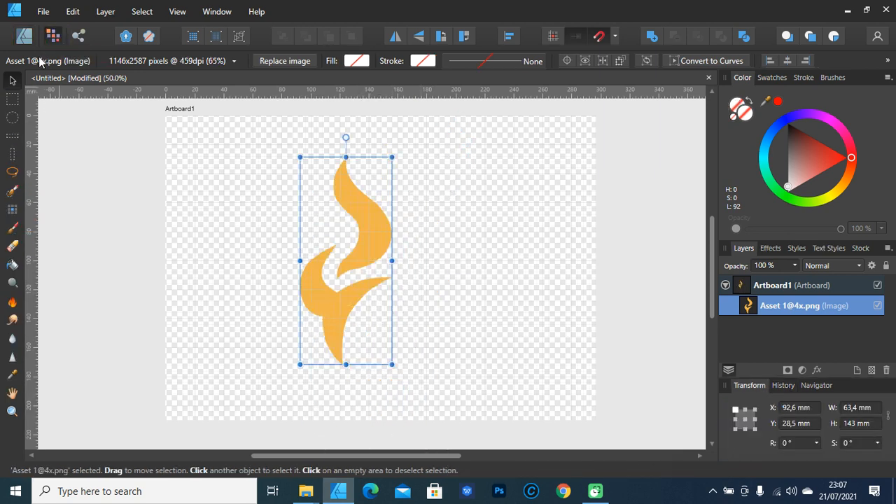
left_click(12, 173)
left_click_drag(322, 145, 357, 199)
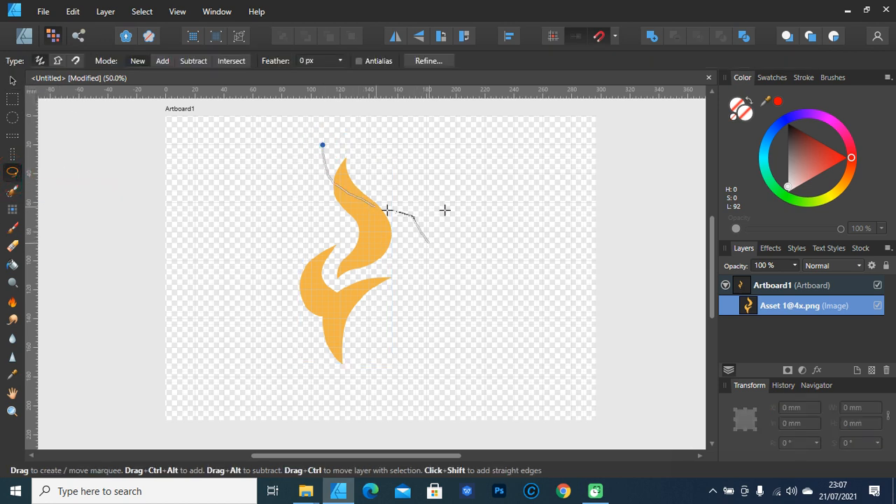
mouse_move(444, 210)
left_mouse_down()
mouse_move(415, 149)
mouse_move(322, 145)
left_mouse_up()
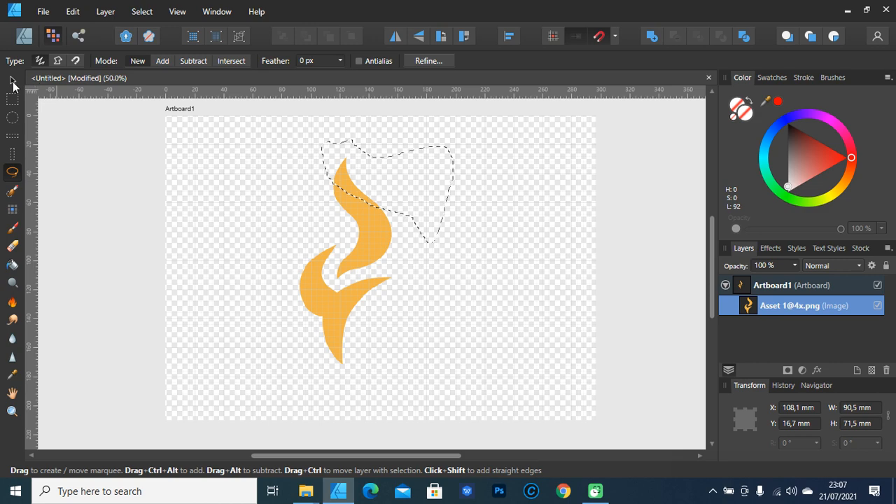
- Rasterise the flame image into a pixel layer and delete its part inside the freehand selection
left_click(13, 83)
double_click(798, 305)
left_click(751, 308)
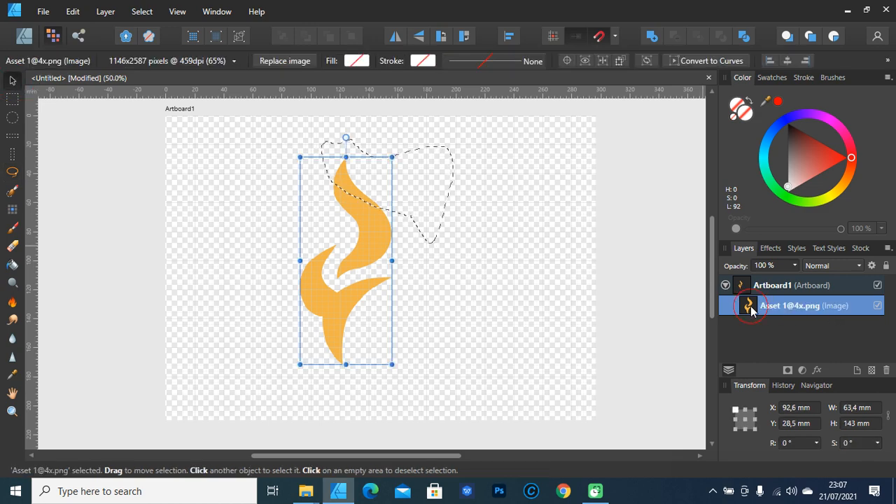
right_click(751, 308)
left_click(759, 201)
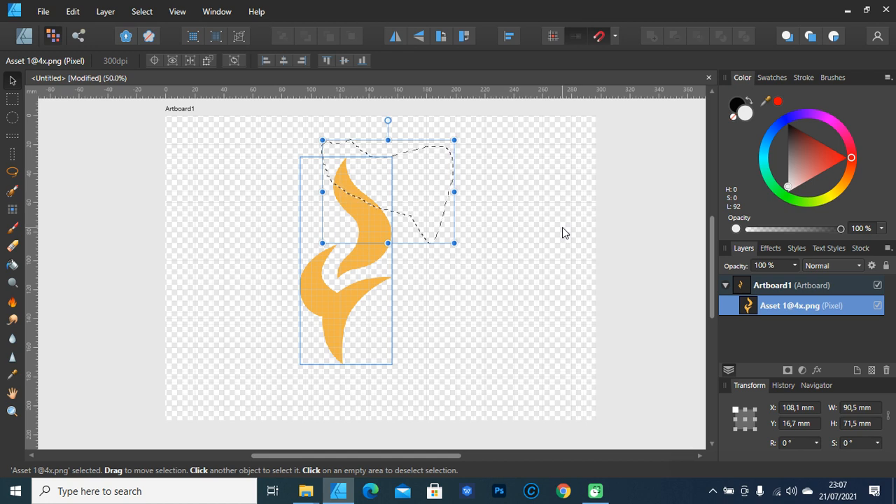
key("Delete")
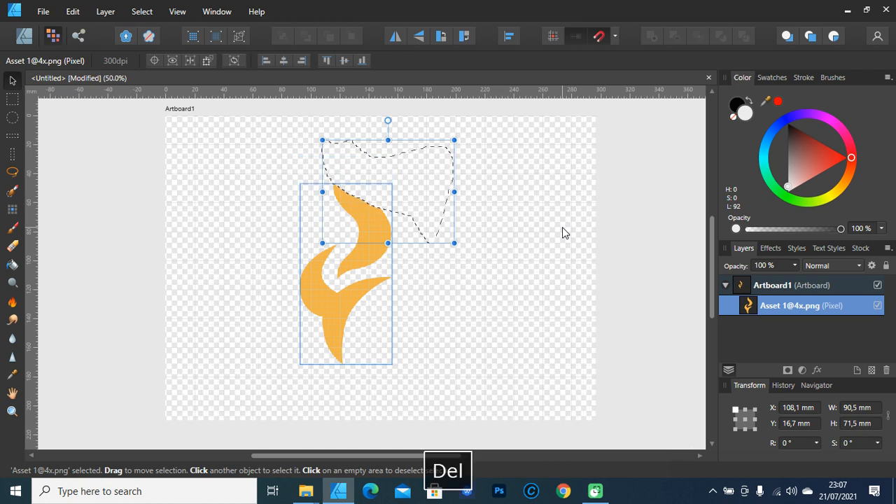
- Clear the pixel selection and erase several freehand strokes across the flame with the 64 px Erase Brush
left_click(12, 245)
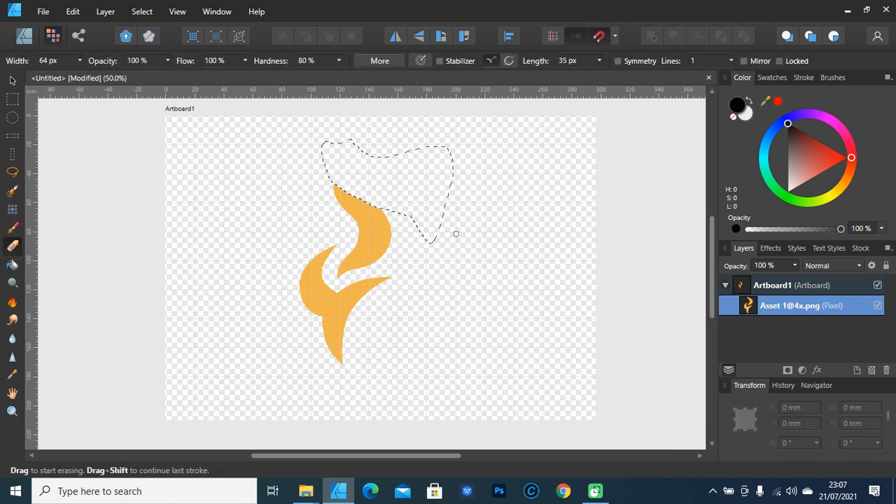
key("m")
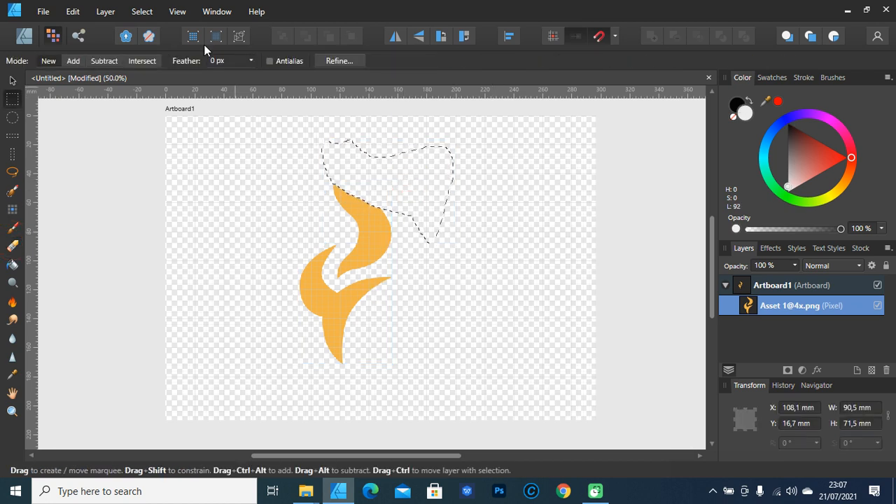
left_click(144, 130)
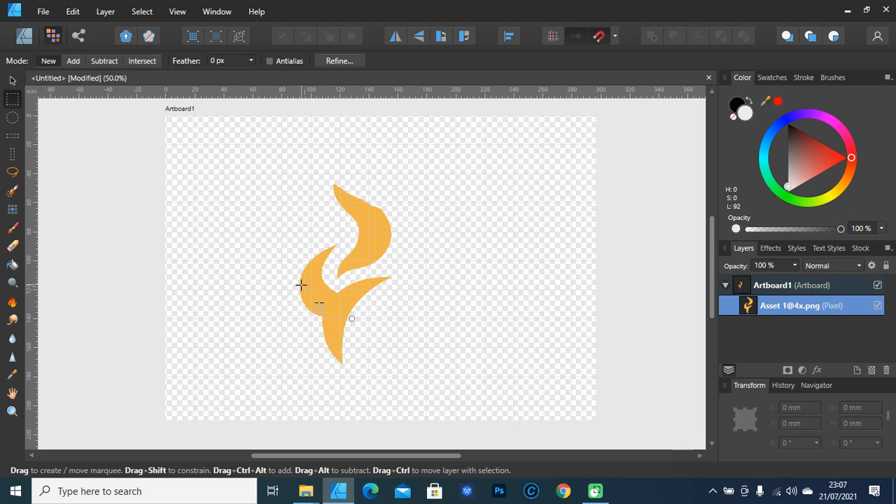
key("e")
mouse_move(310, 288)
left_mouse_down()
mouse_move(329, 287)
mouse_move(323, 280)
mouse_move(340, 311)
left_mouse_up()
mouse_move(368, 284)
left_mouse_down()
mouse_move(364, 191)
mouse_move(366, 210)
left_mouse_up()
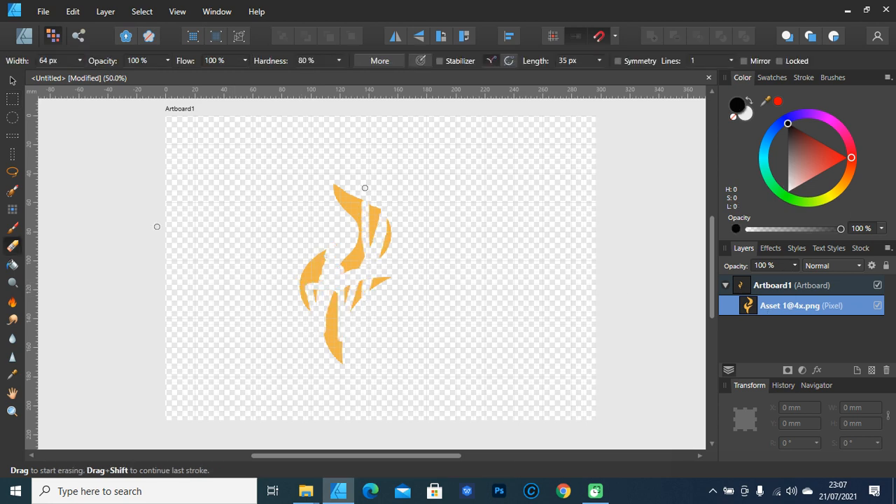
- Paint soft, semi-transparent black strokes across the flame with the Paint Brush at 30% opacity
key("b")
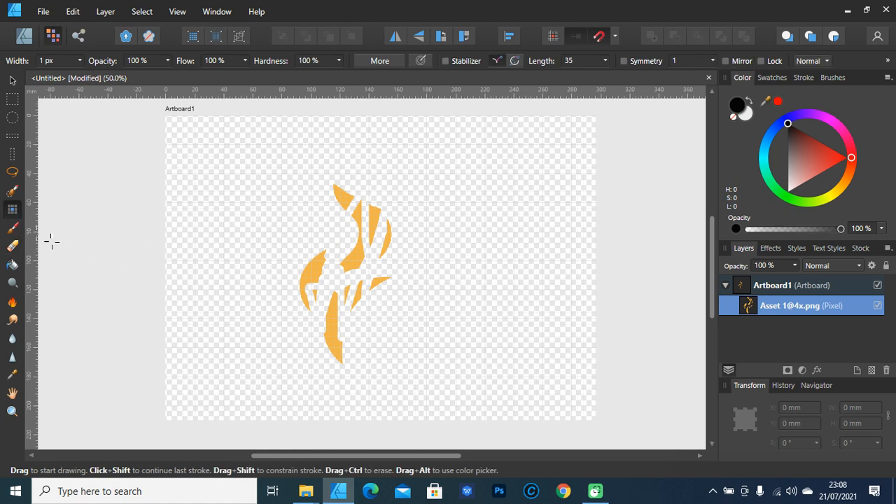
left_click(12, 228)
mouse_move(308, 266)
left_mouse_down()
mouse_move(407, 259)
mouse_move(416, 245)
mouse_move(391, 231)
left_mouse_up()
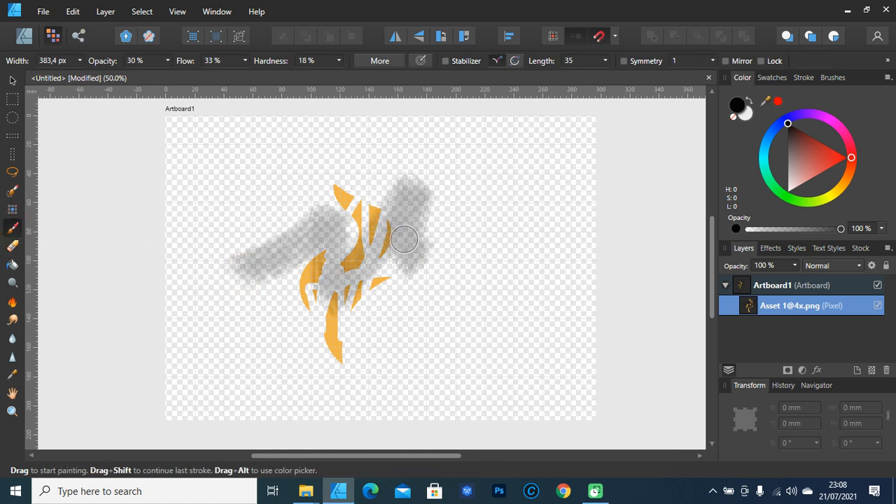
key("v")
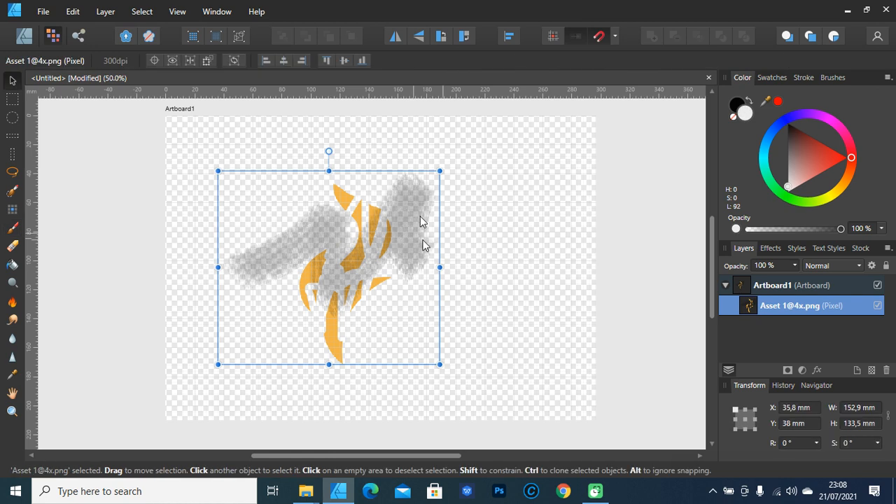
- Return to the Designer Persona, delete the painted flame layer and deselect the artboard
left_click(25, 37)
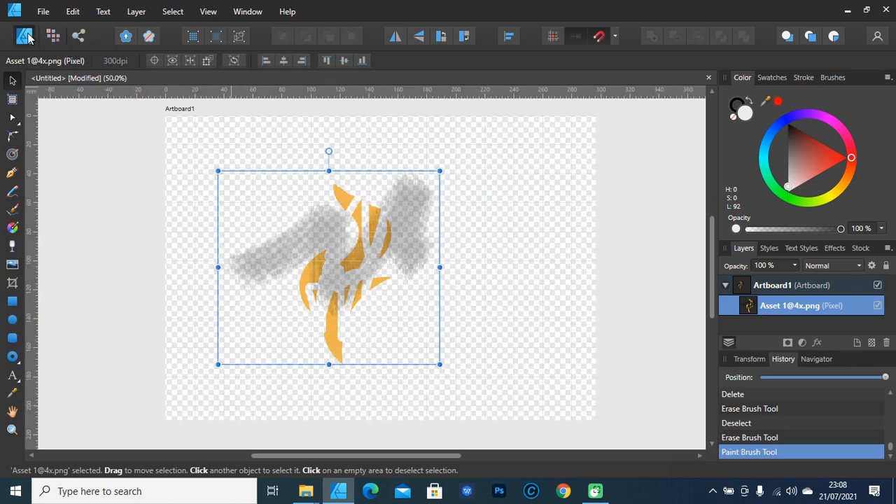
left_click_drag(530, 135, 78, 450)
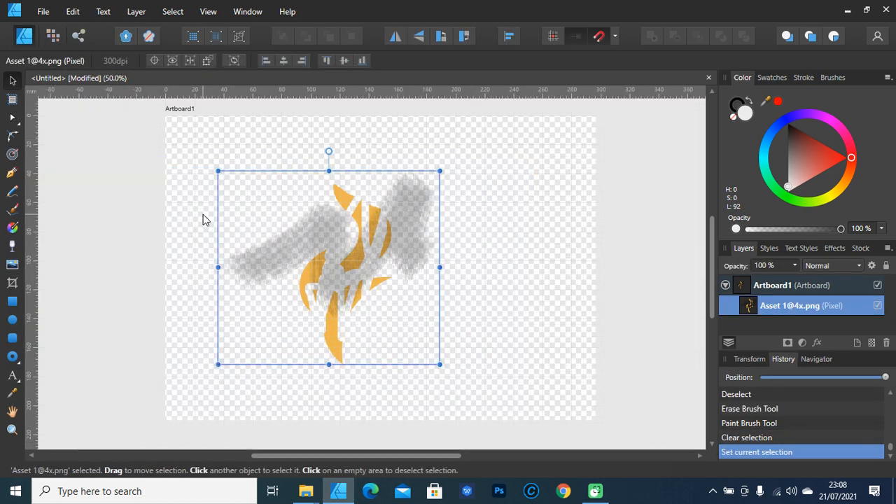
key("Delete")
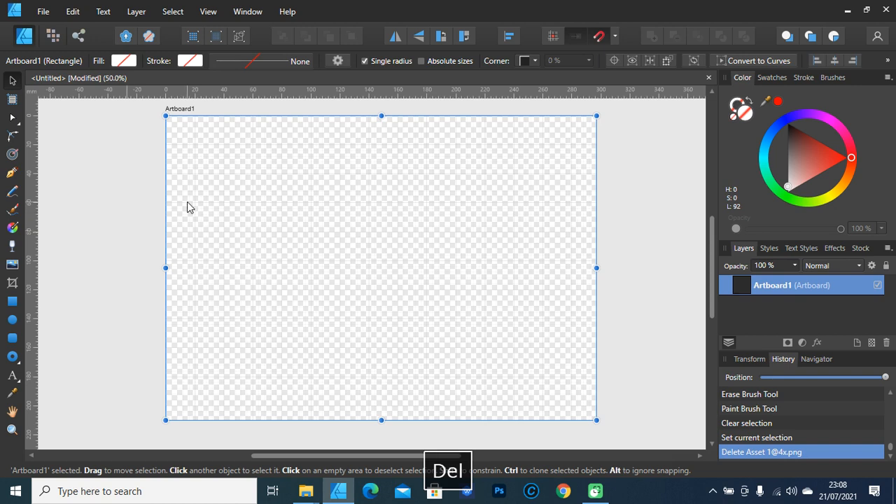
left_click(124, 238)
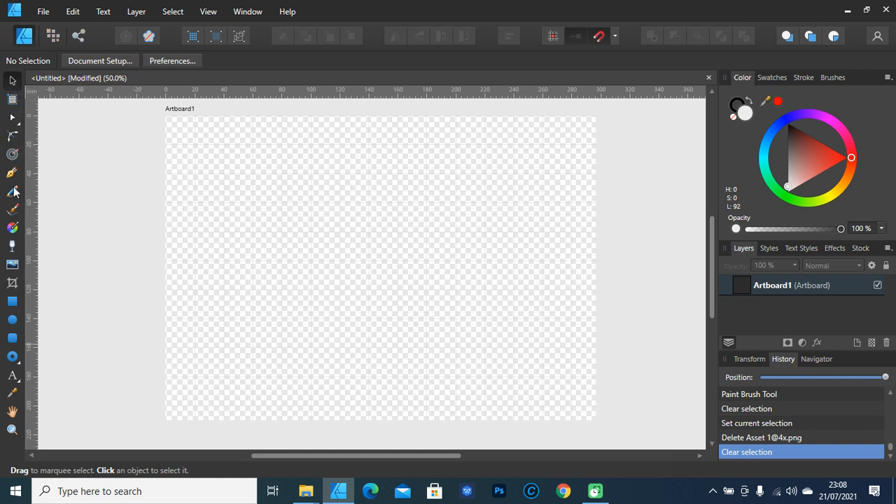
- Compare the context options of the Artboard, Node, Contour, Pencil, Transparency and Donut tools, ending on the Move tool
left_click(15, 103)
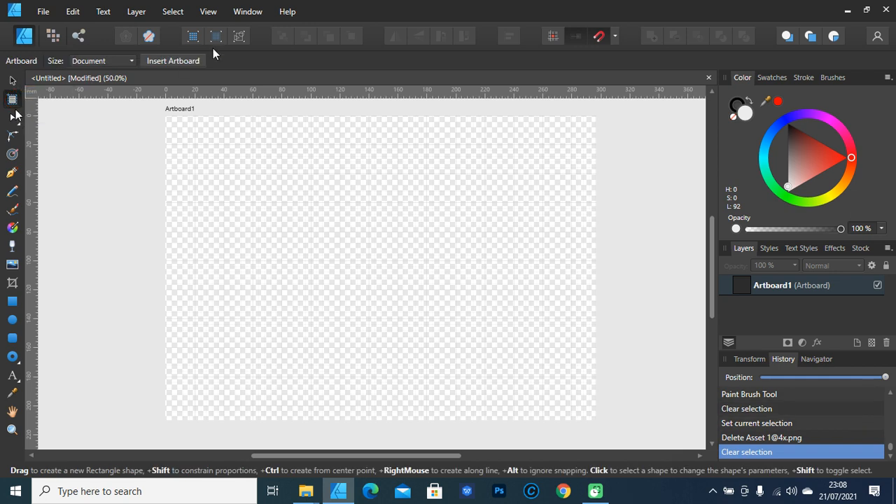
left_click(13, 118)
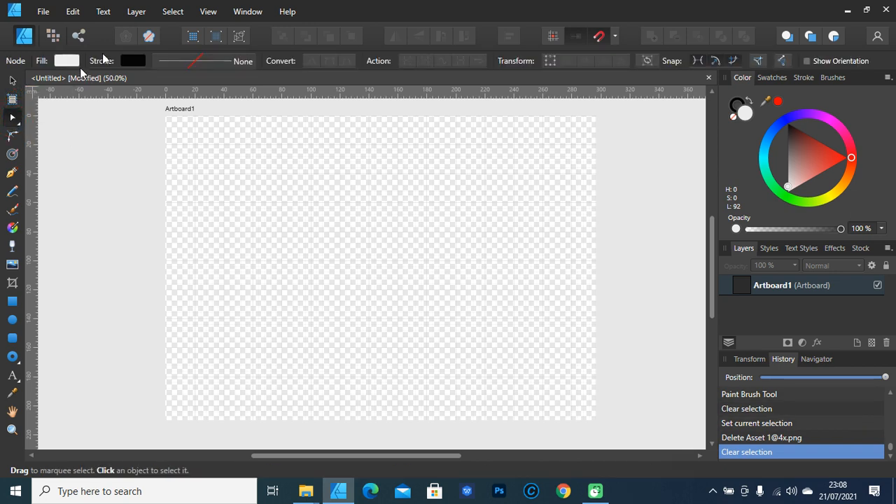
left_click(12, 154)
left_click(12, 190)
left_click(11, 245)
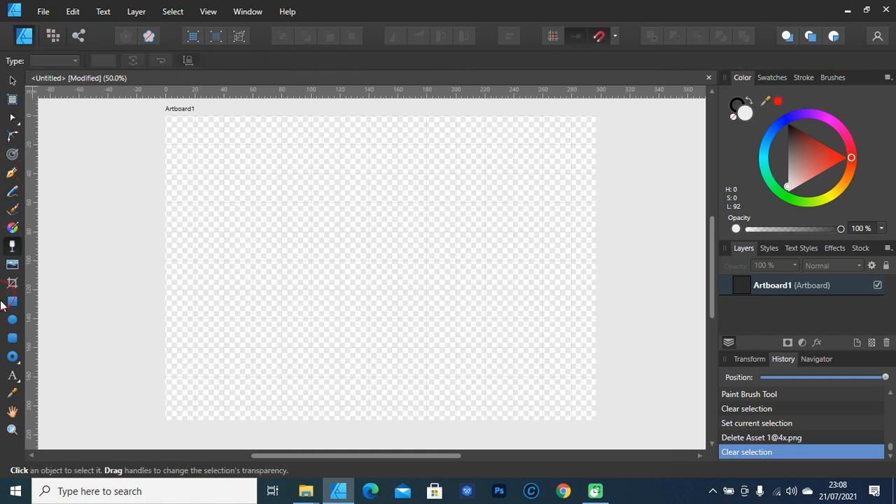
left_click(12, 356)
left_click(14, 80)
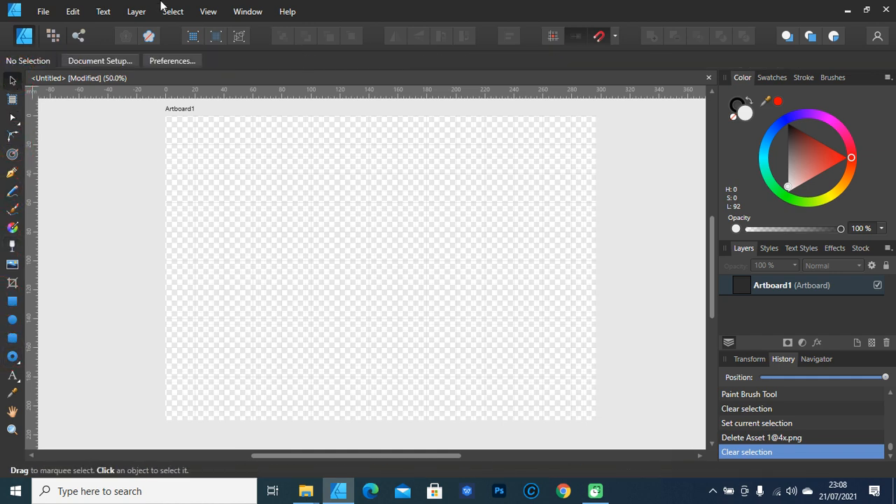
- Hide the context toolbar and show it again
left_click(203, 9)
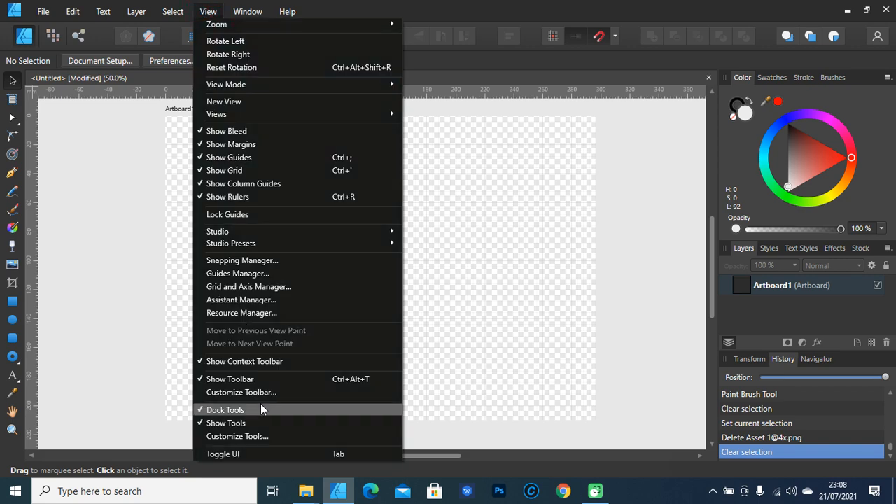
left_click(257, 361)
left_click(208, 11)
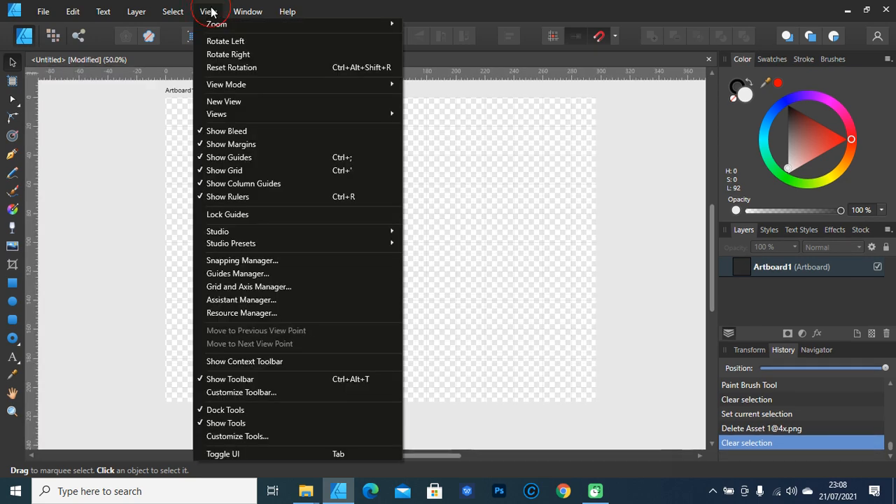
left_click(283, 361)
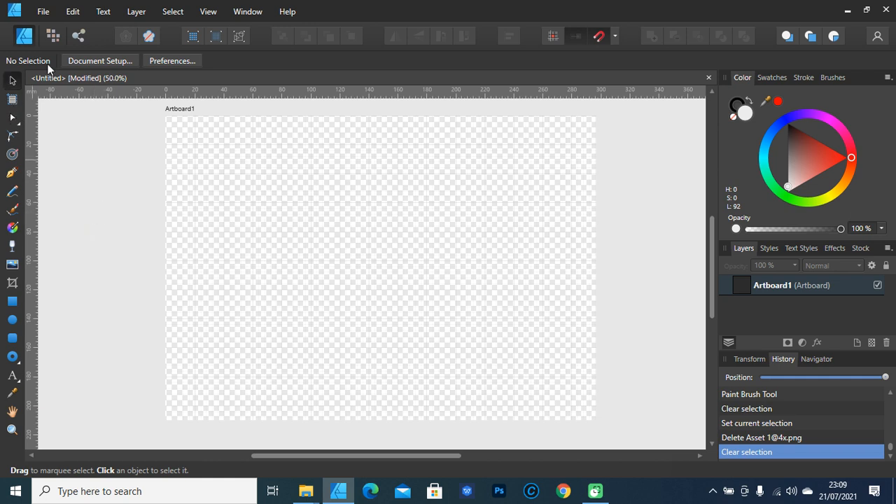
- Compare the context options shown with the artboard selected and with nothing selected
left_click(203, 170)
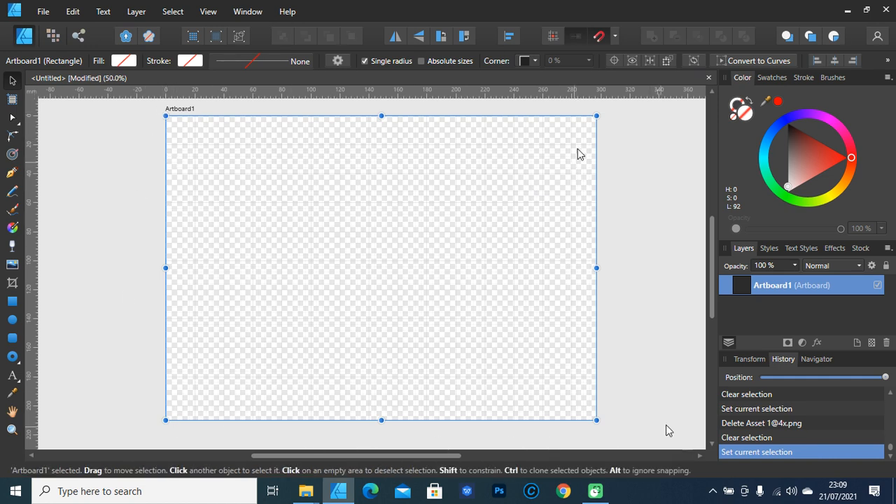
left_click(66, 204)
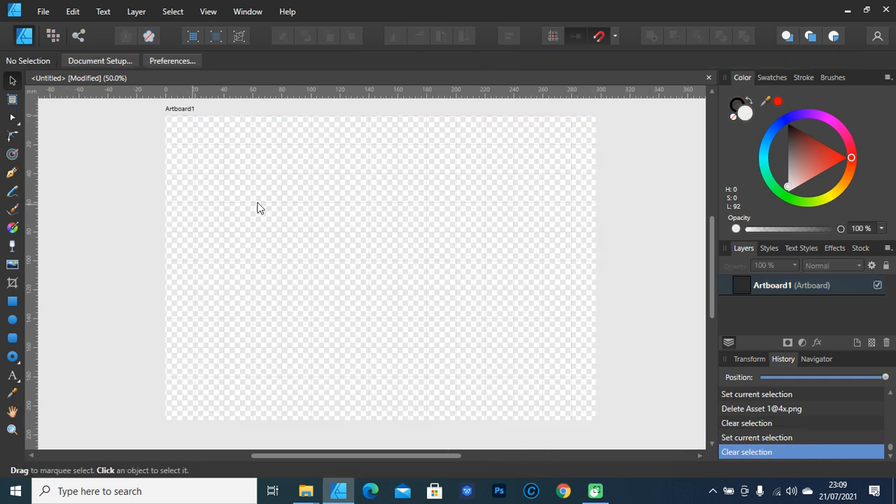
left_click(87, 205)
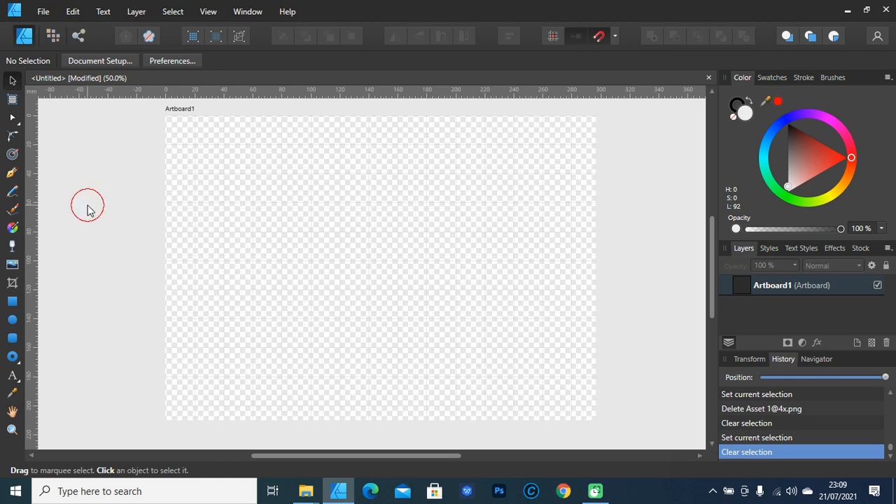
left_click(301, 158)
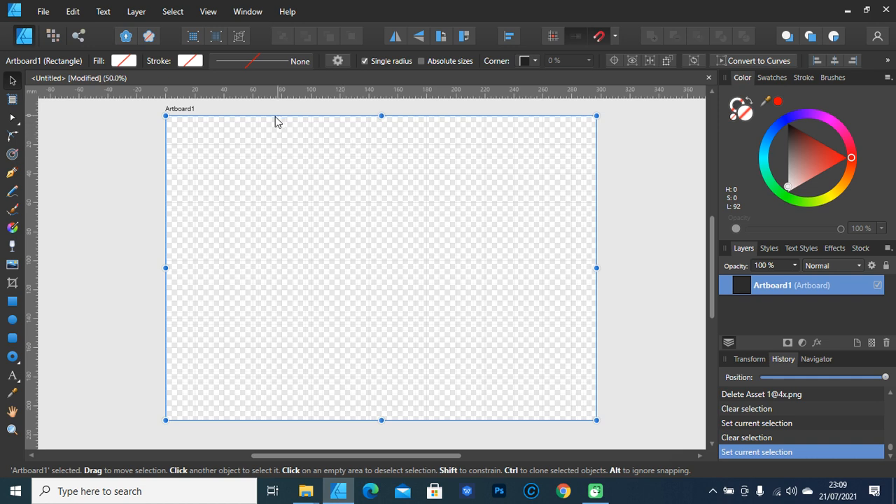
- Insert a second artboard at Document size beside the existing one
scroll(385, 257, "down", 4)
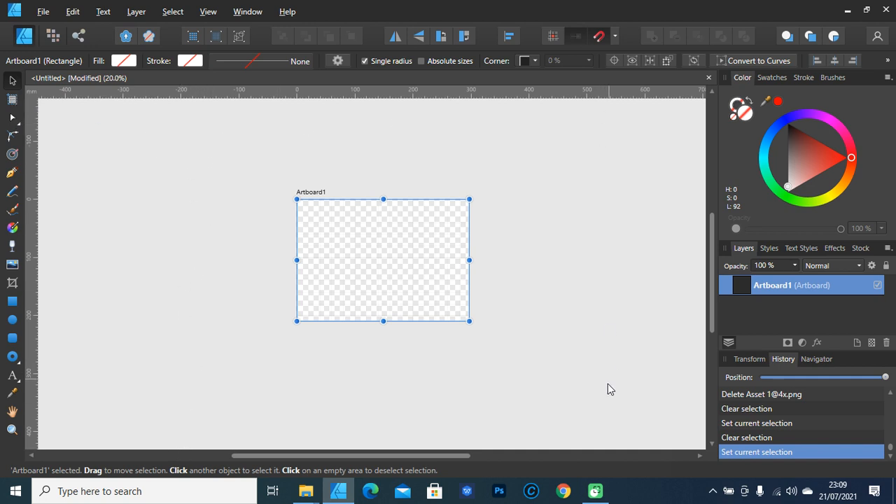
left_click(11, 101)
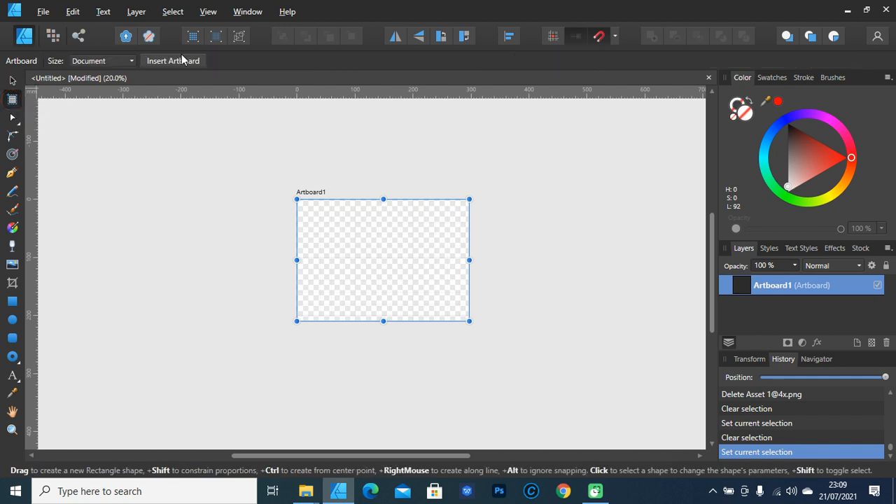
left_click(182, 61)
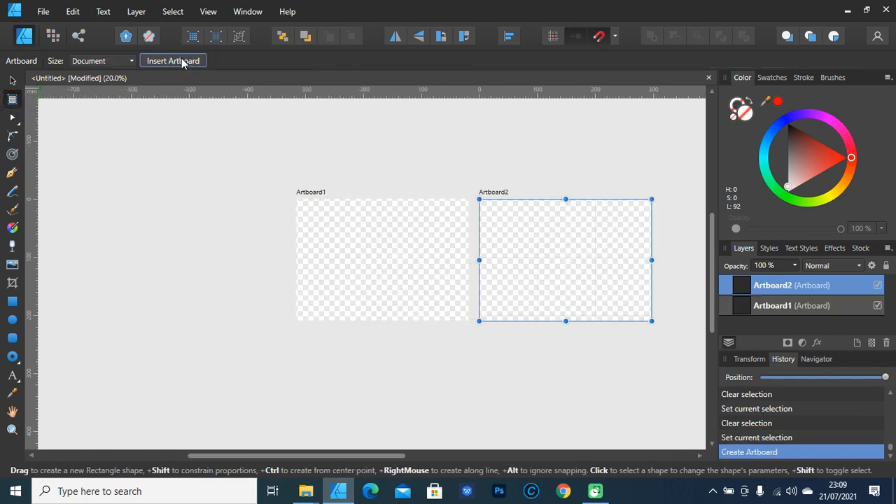
- Insert a third Document-size artboard, then delete both the third and second artboards so only Artboard1 is left
left_click(182, 62)
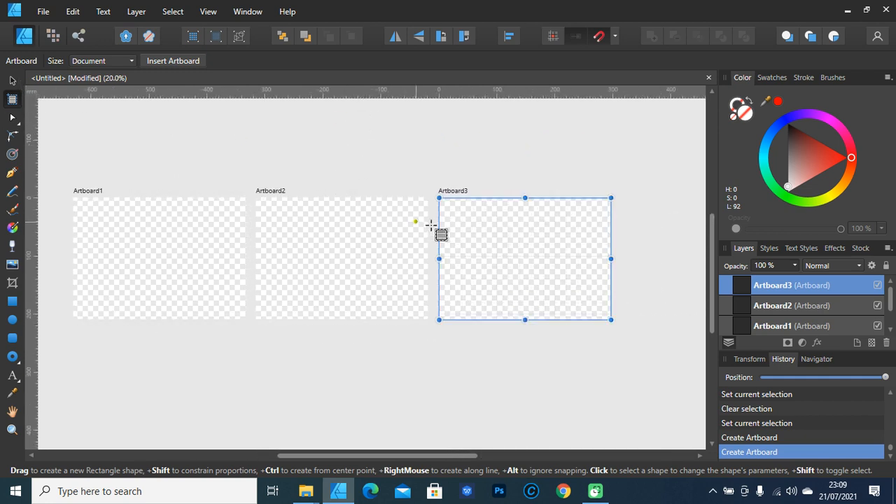
key("Delete")
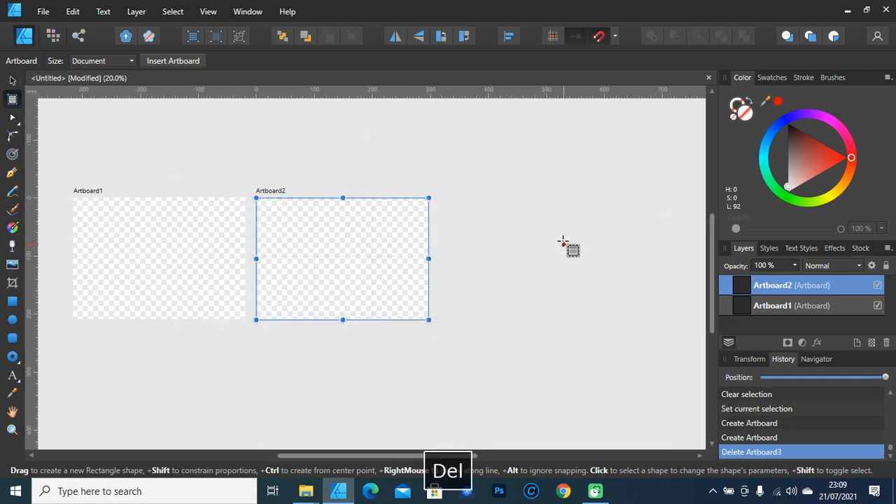
left_click(778, 286)
left_click(737, 289)
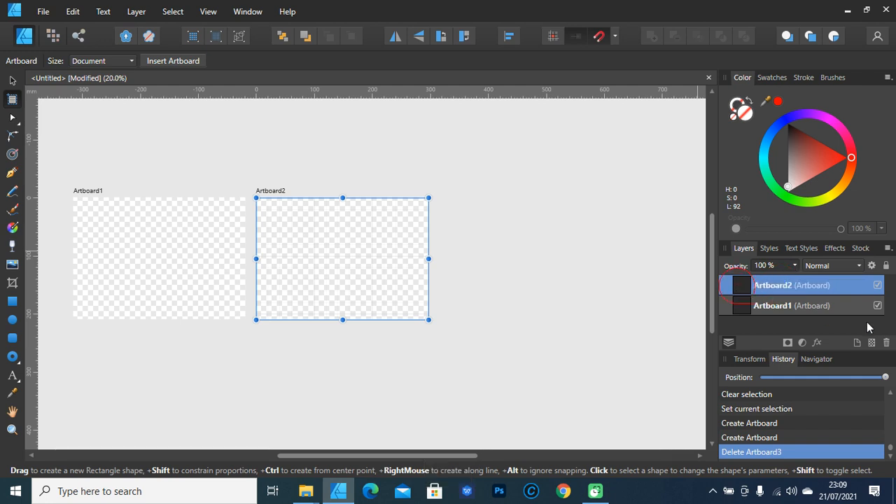
left_click(886, 342)
key("ctrl+0")
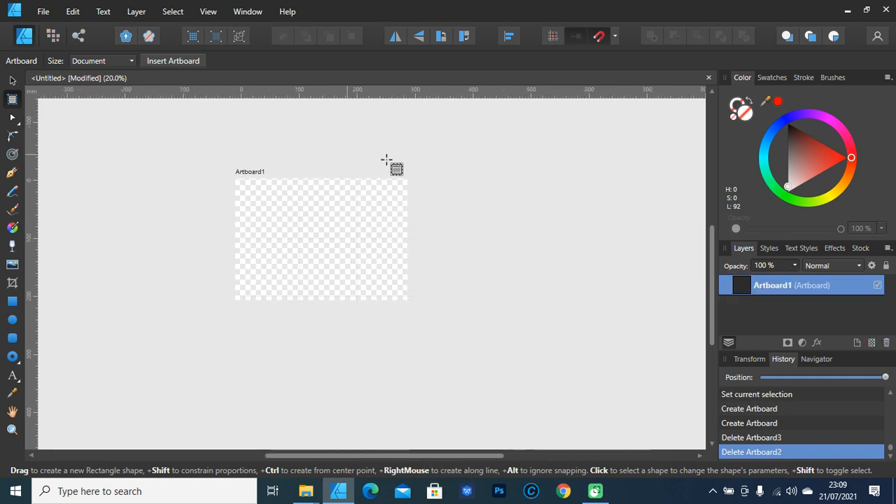
left_click(12, 80)
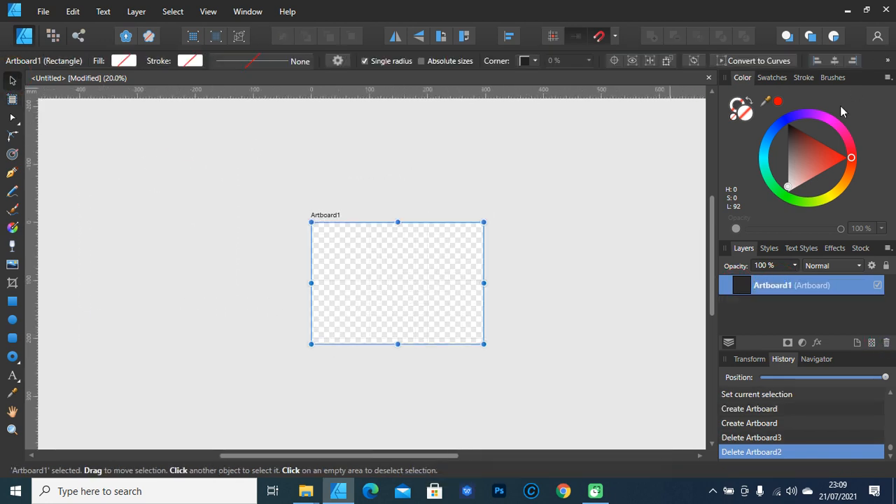
- Set the artboard's fill to a dark red (H 0, S 61, L 35)
left_click(772, 77)
left_click(743, 80)
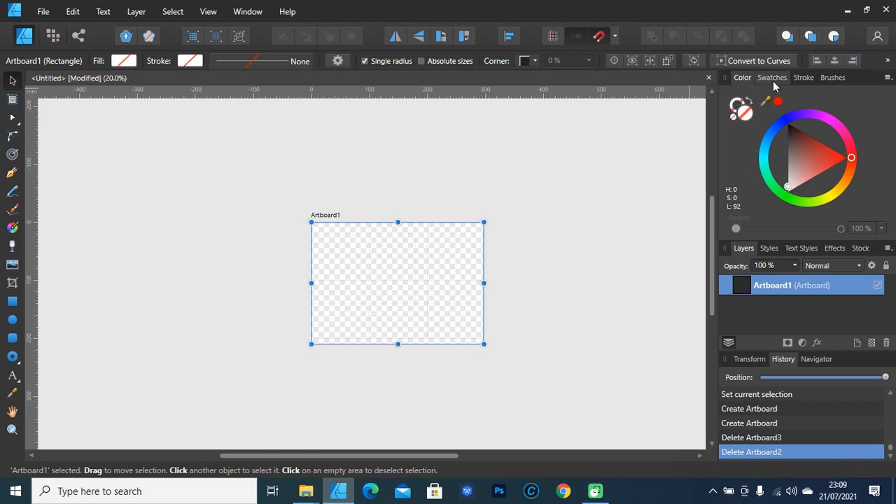
left_click(820, 162)
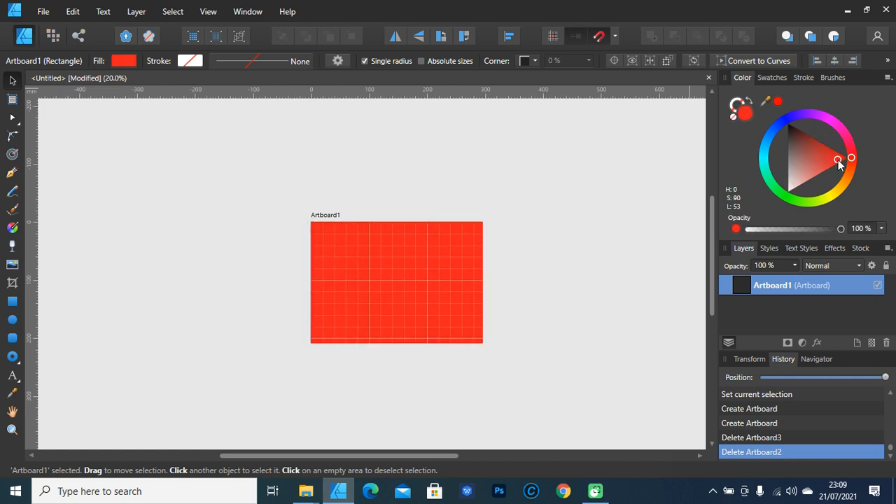
left_click(812, 147)
- Browse the swatch palettes, switching between Colors and PANTONE+ Pastels & Neons Coated
left_click(772, 78)
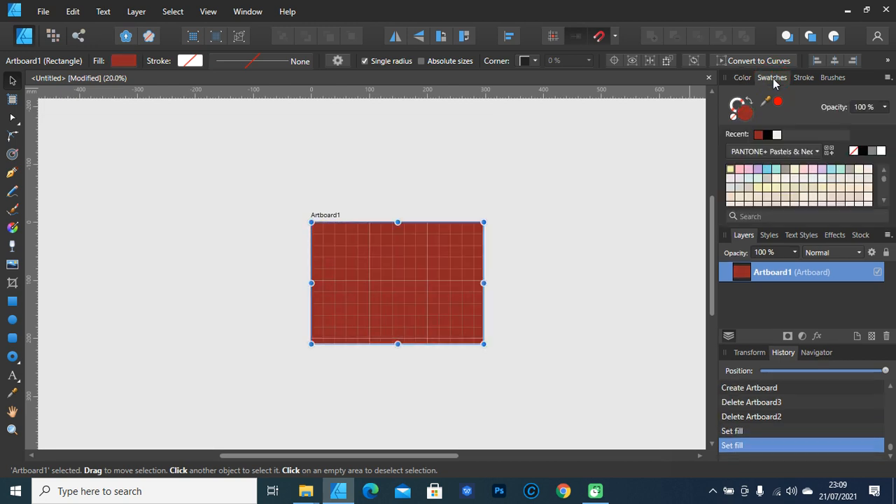
left_click(792, 152)
left_click(784, 151)
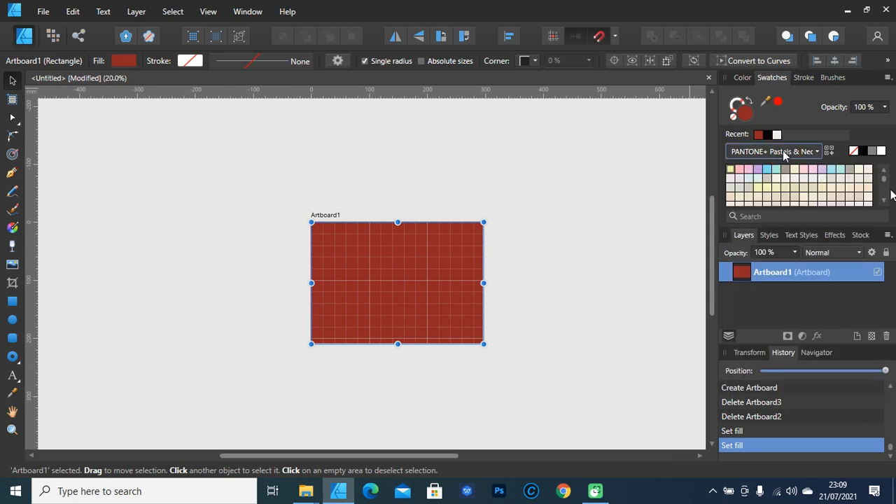
scroll(888, 192, "down", 3)
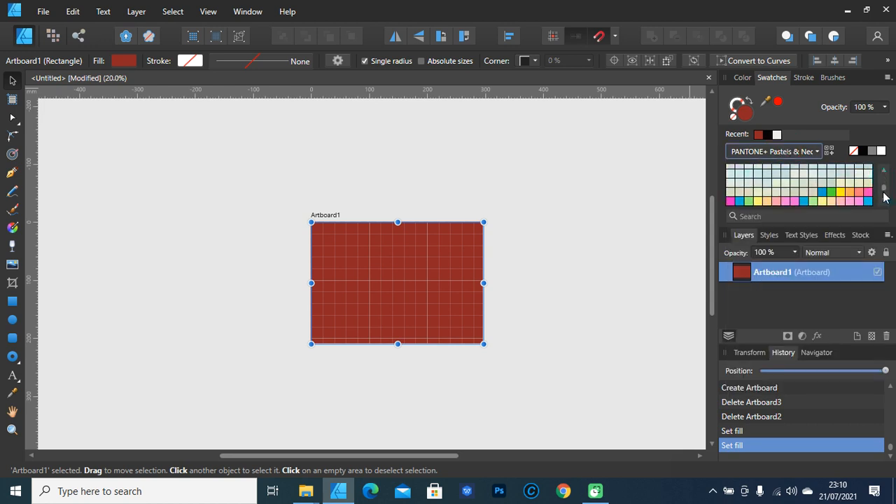
left_click(784, 152)
left_click(755, 204)
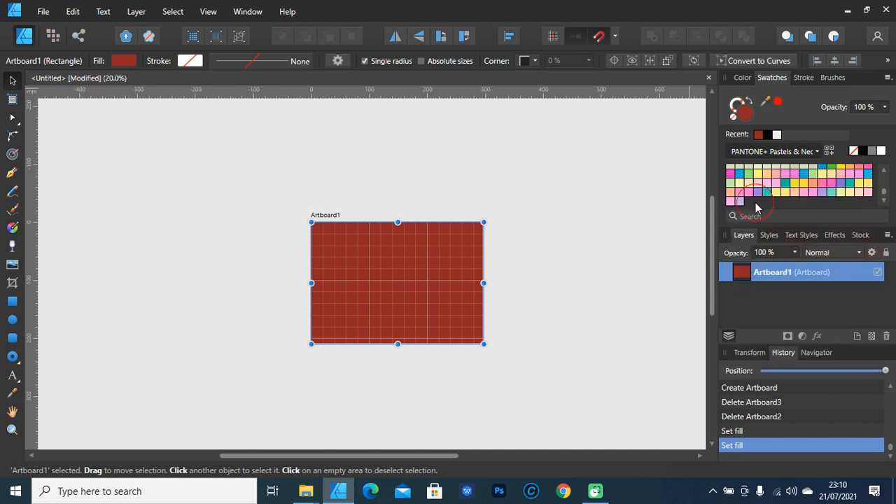
left_click(770, 151)
left_click(752, 183)
left_click(769, 151)
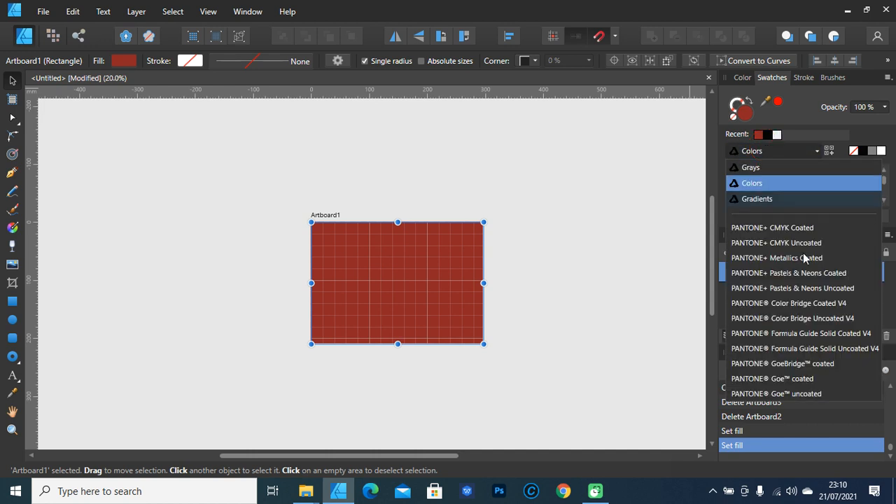
left_click(813, 275)
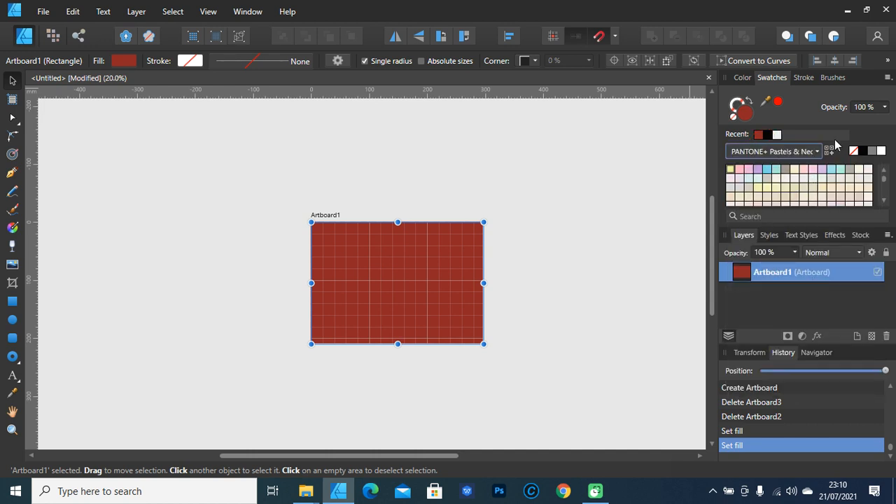
- Display the stroke settings and draw a rectangle about 80 × 120 mm near the middle of the artboard
left_click(803, 77)
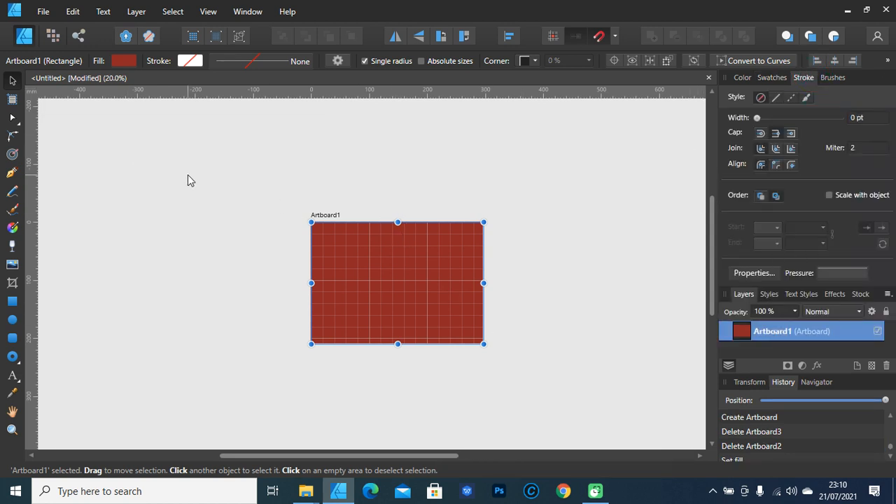
left_click(356, 268)
left_click(12, 301)
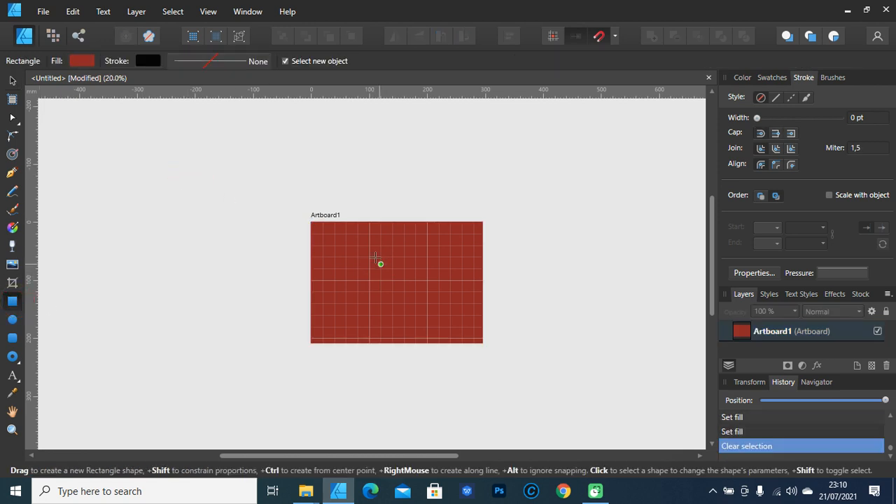
left_click_drag(369, 257, 415, 327)
left_click(16, 81)
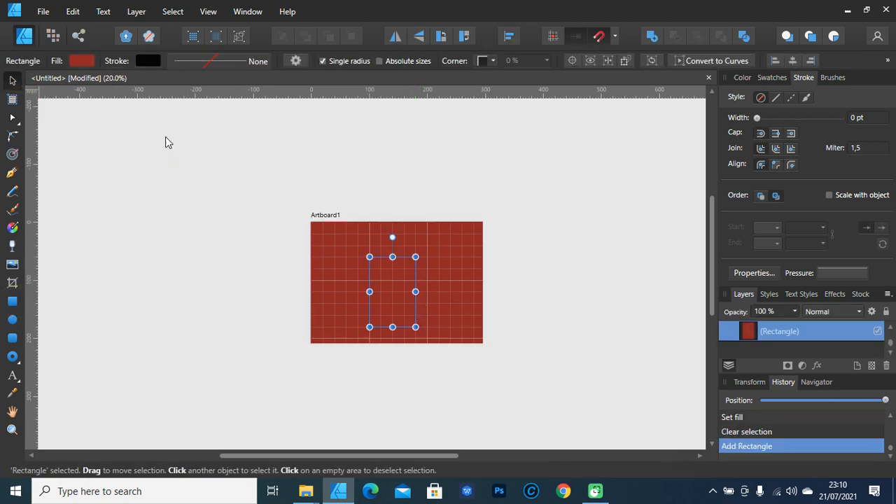
- Fill the rectangle with white and move it about 20 mm up and 20 mm to the right
key("z")
left_click(429, 291)
left_click(395, 282)
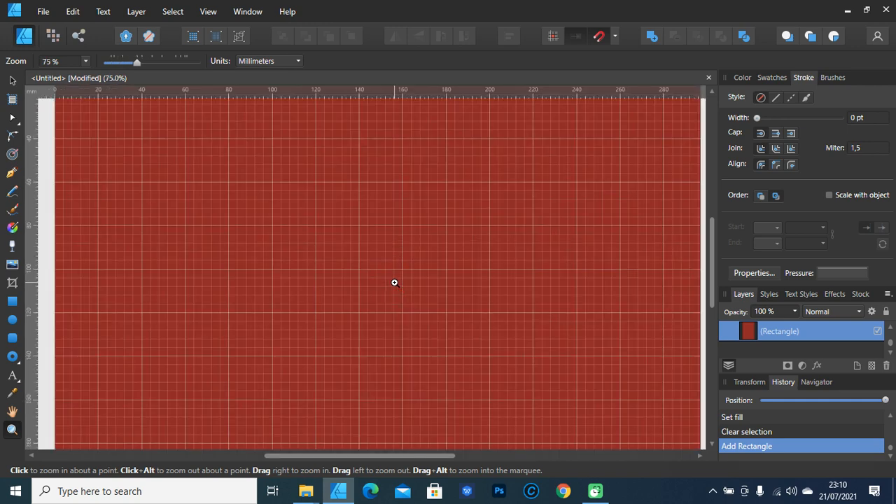
key("v")
left_click(740, 78)
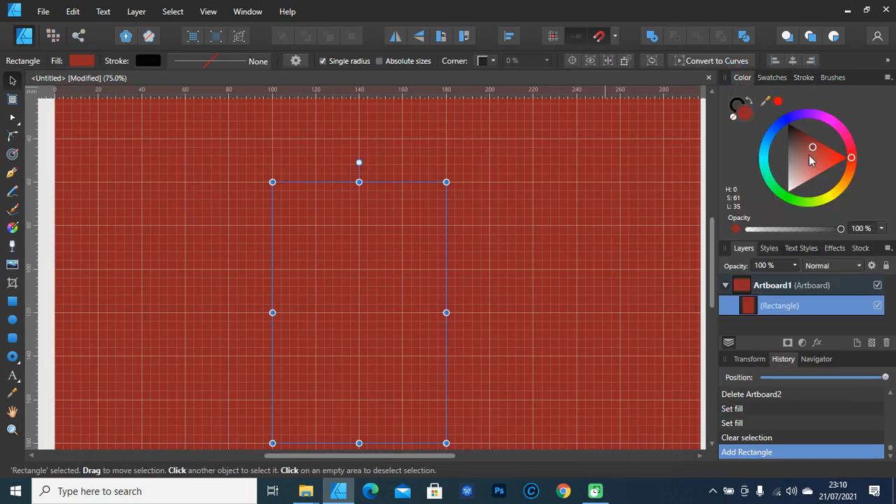
left_click(788, 191)
left_click_drag(390, 315, 494, 247)
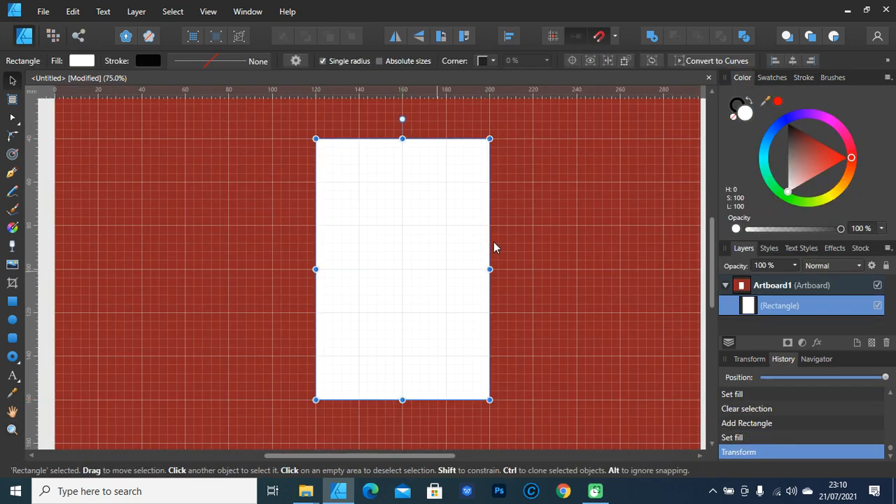
- Give the rectangle a 9.4 pt yellow stroke (H 55, S 100, L 50) and make its fill the active colour again
left_click(804, 78)
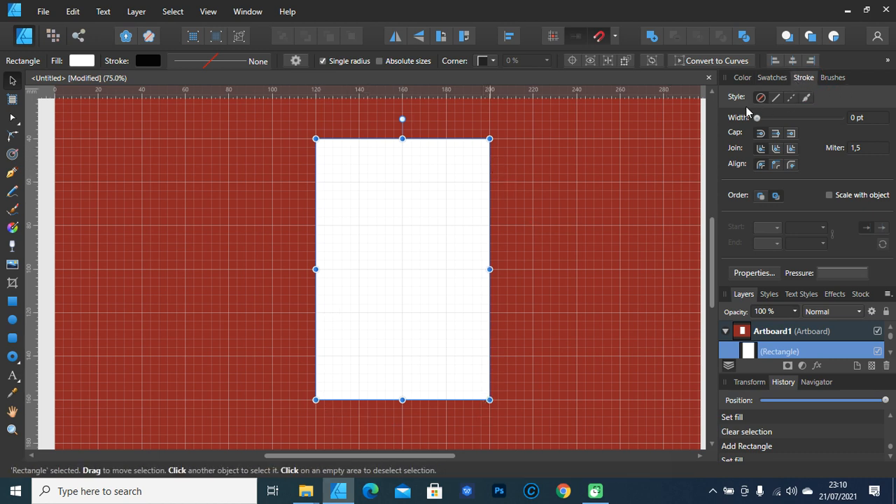
left_click_drag(758, 119, 790, 119)
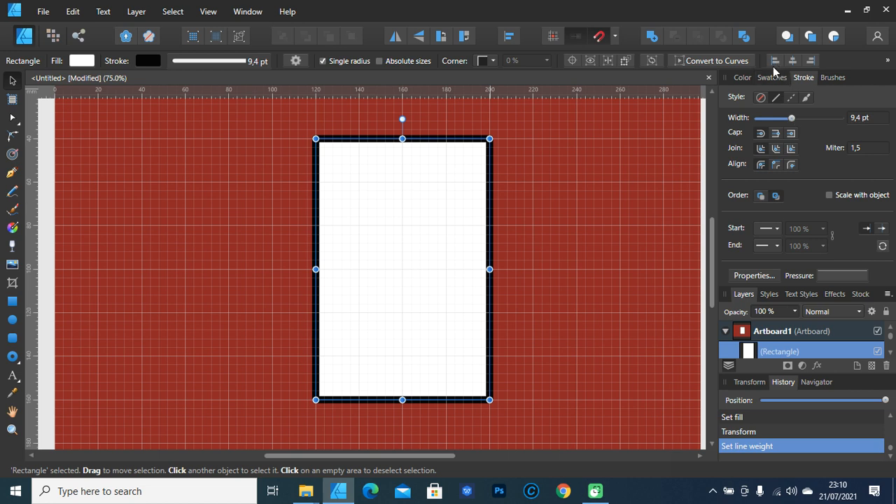
left_click(743, 78)
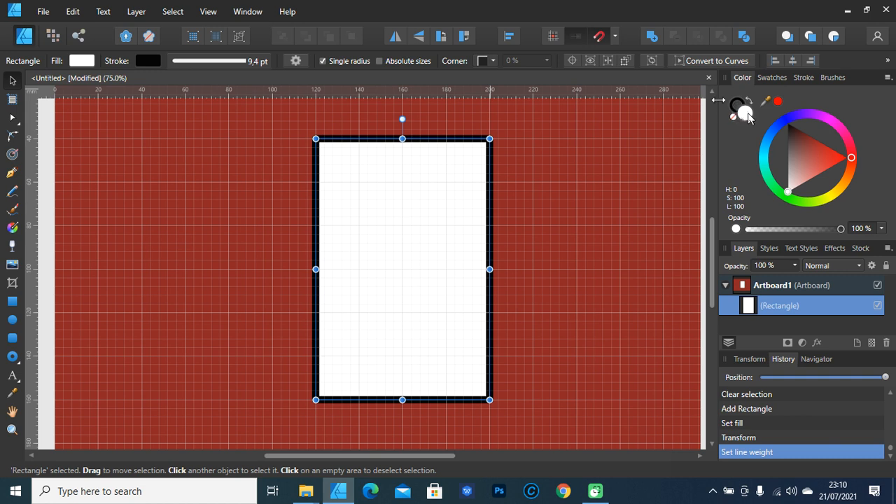
left_click(737, 104)
mouse_move(835, 165)
left_mouse_down()
mouse_move(827, 189)
mouse_move(823, 150)
mouse_move(850, 177)
mouse_move(842, 208)
mouse_move(837, 195)
left_mouse_up()
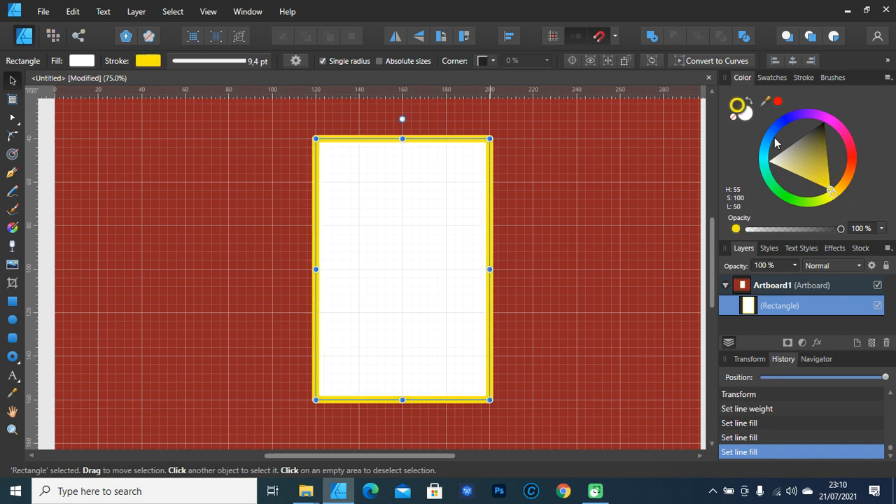
left_click(747, 114)
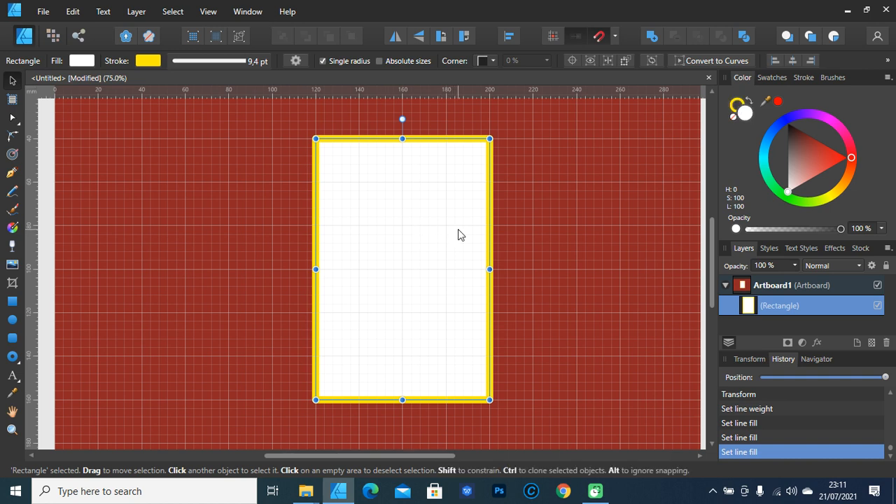
- Swap the rectangle's fill and stroke colours back and forth several times, ending on a white fill with a yellow stroke
left_click(752, 103)
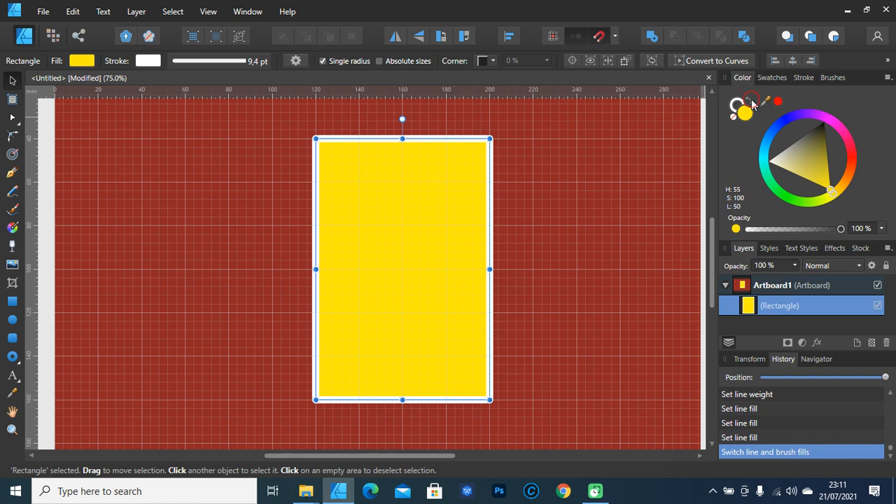
left_click(752, 103)
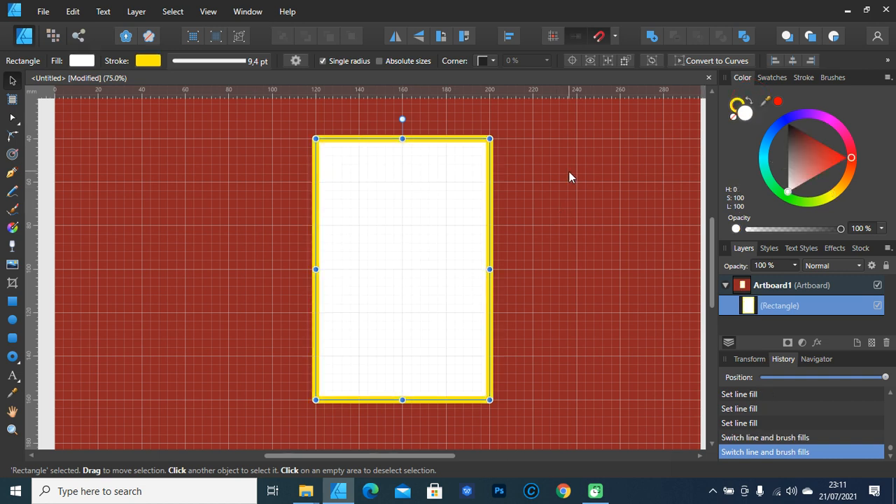
key("shift+x")
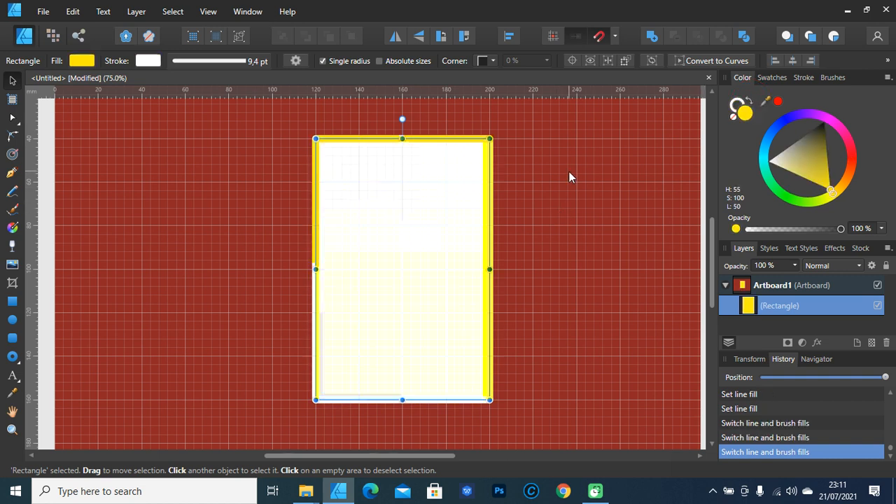
key("shift+x")
key("shift+x")
key("shift+x")
key("shift+x")
key("shift+x")
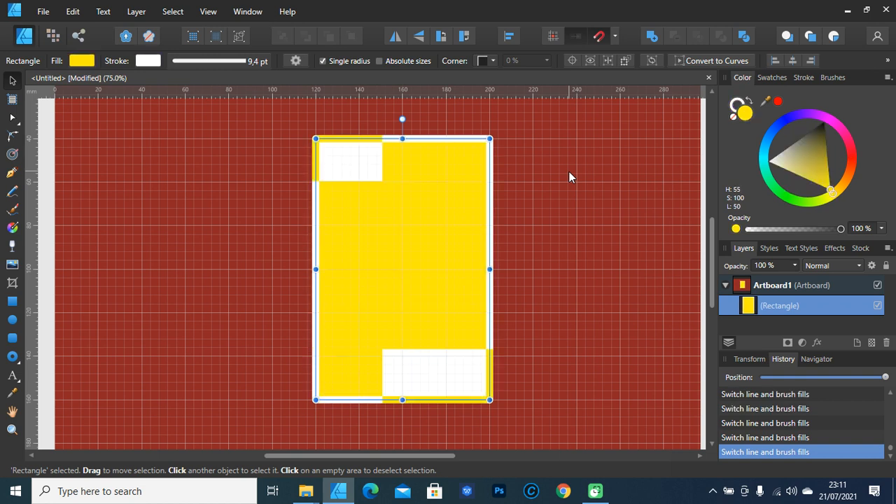
key("shift+x")
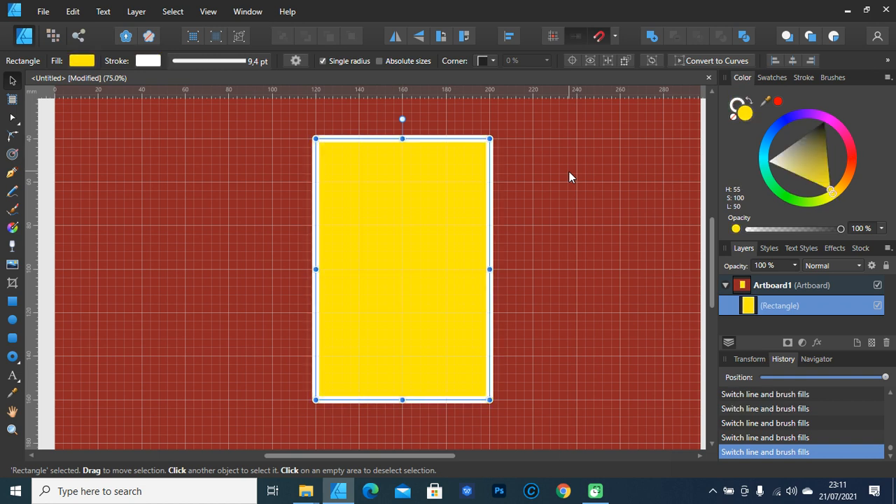
key("shift+x")
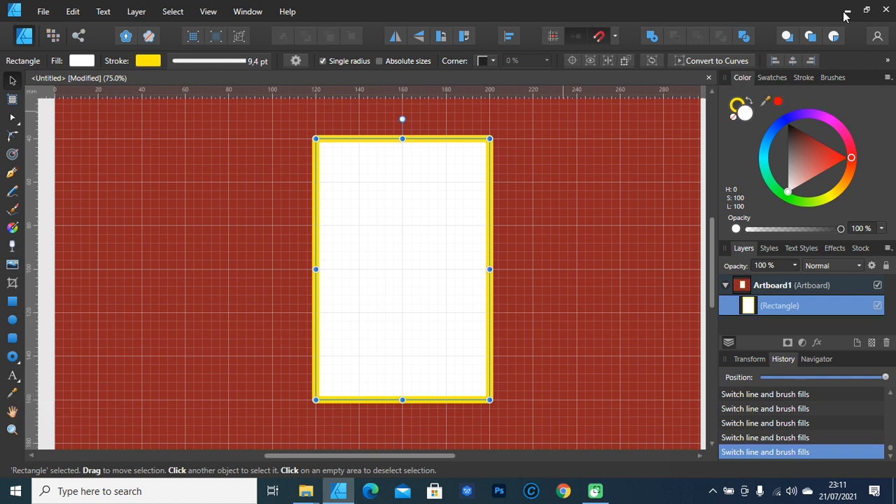
- Fill the rectangle with pure red (H 0, S 100, L 50) and bring up the Color Picker tool's options
left_click(767, 103)
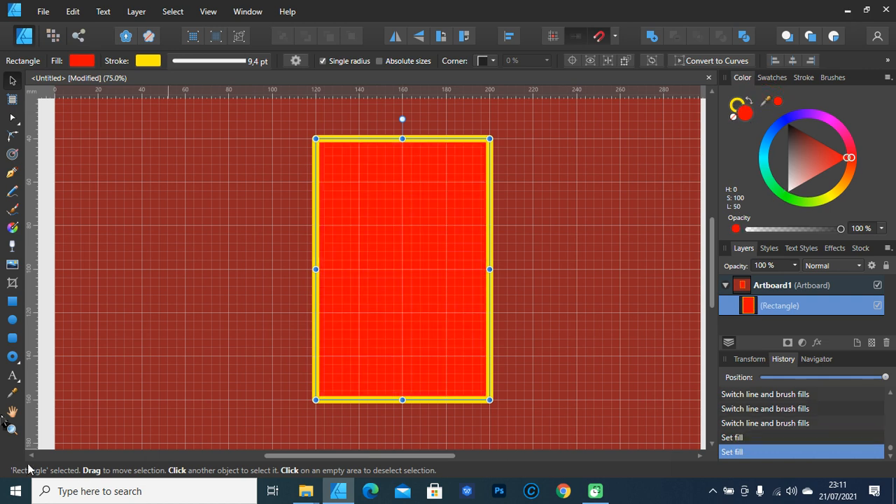
left_click(12, 393)
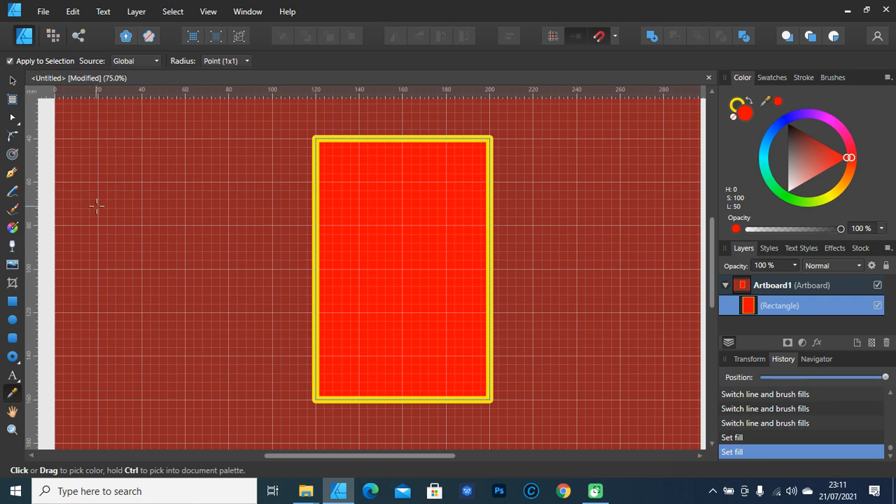
scroll(97, 206, "left", 2)
- Create three smaller copies of the red rectangle, about 80 × 43 mm each, two left of the original and one right of it
left_click(12, 81)
left_click_drag(410, 219, 222, 293)
left_click_drag(202, 180, 208, 357)
left_click_drag(209, 396, 238, 183)
left_click_drag(239, 175, 287, 343)
- Fill the lower-left copy with green and the upper-left copy with blue (H 218, S 100, L 50)
left_click_drag(849, 170, 763, 223)
left_click(229, 189)
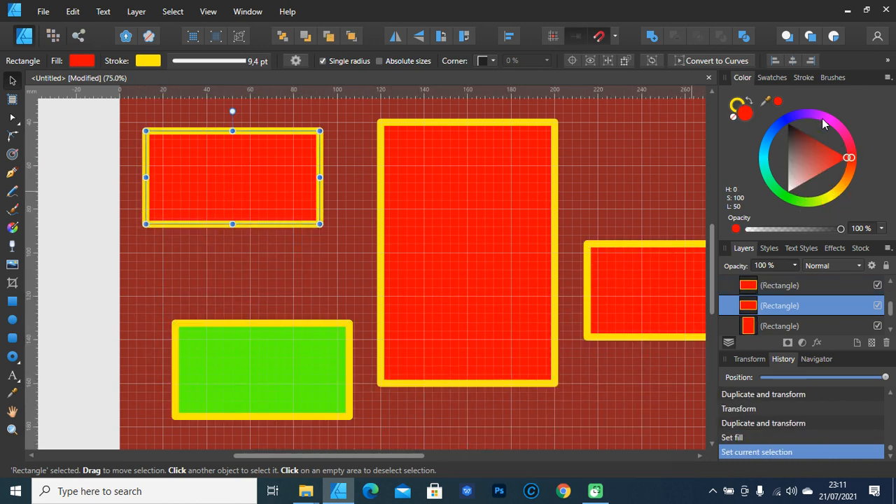
left_click_drag(821, 123, 774, 132)
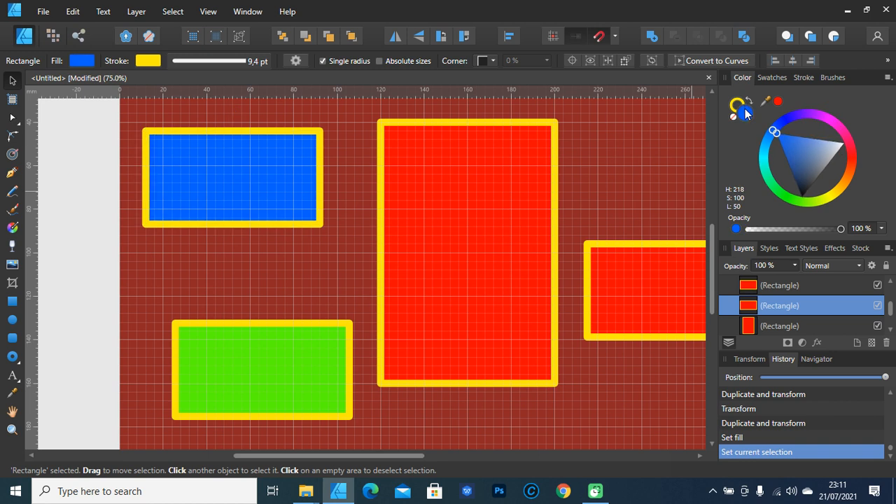
left_click(637, 142)
left_click(213, 187)
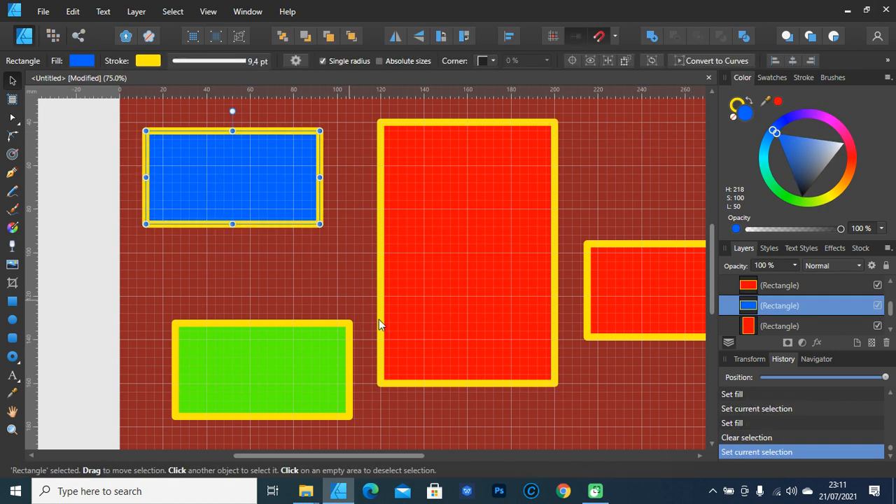
- Recolour the selected upper-left rectangle by sampling blue, the right rectangle's red and the lower-left rectangle's green with the Color Picker tool
left_click(13, 395)
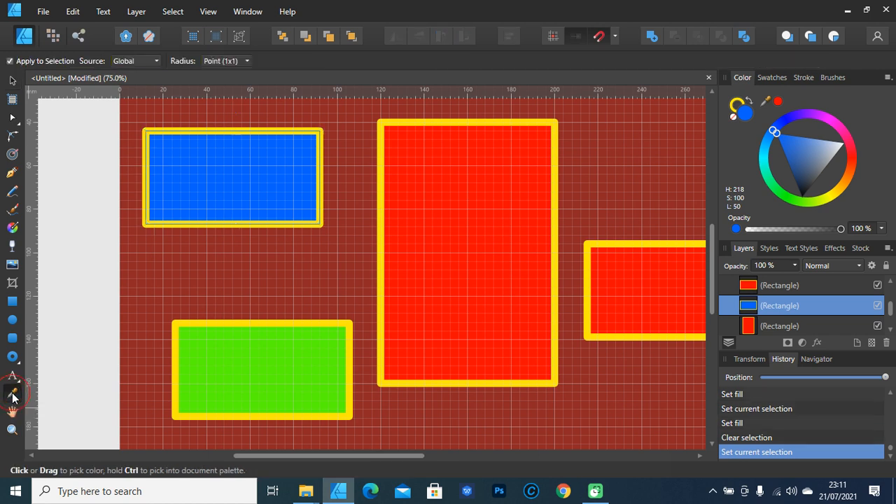
left_click(251, 175)
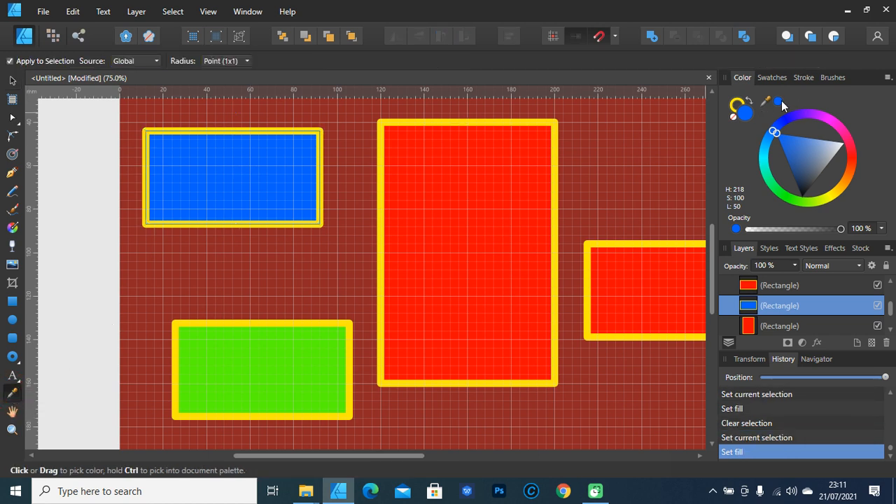
left_click(674, 283)
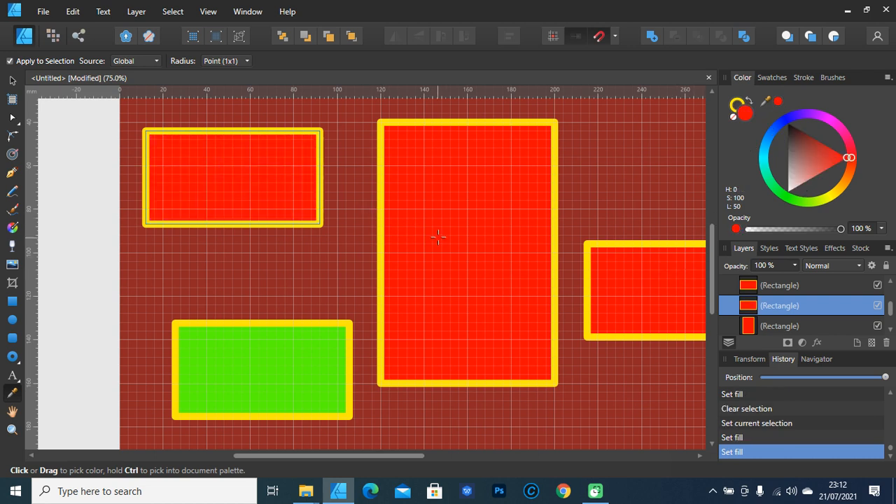
left_click(204, 394)
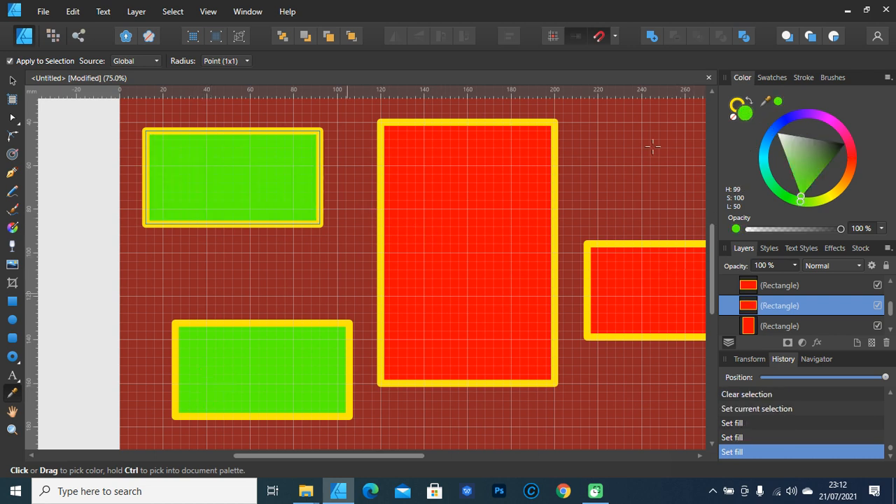
- Fill the upper-left rectangle with blue (H 247, S 100, L 50) and clear the selection
left_click(12, 82)
left_click(250, 160)
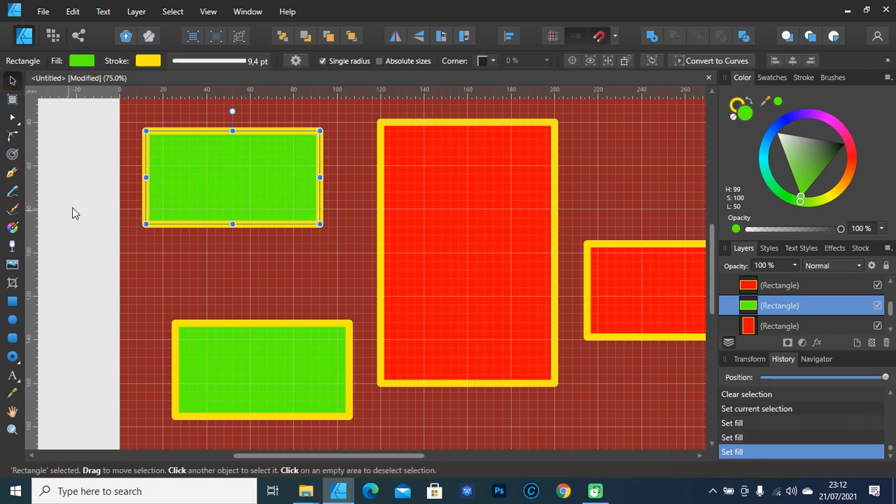
left_click_drag(830, 208, 790, 119)
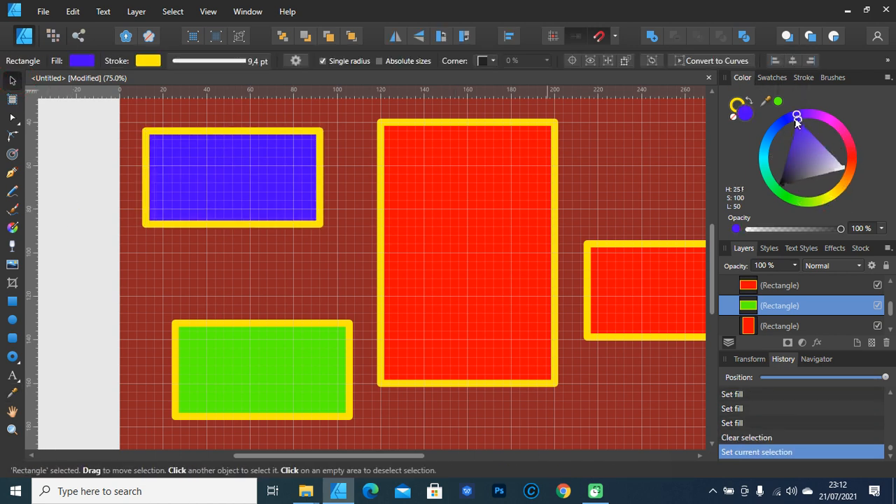
left_click(84, 190)
- With nothing selected, sample the blue, red and green rectangle fills in turn with the Color Picker tool, ending on green
left_click(11, 393)
left_click(222, 173)
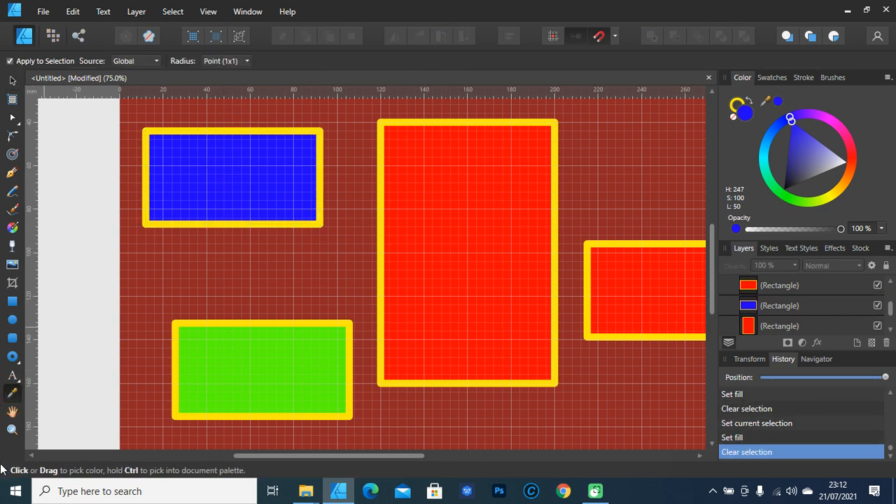
left_click(667, 298)
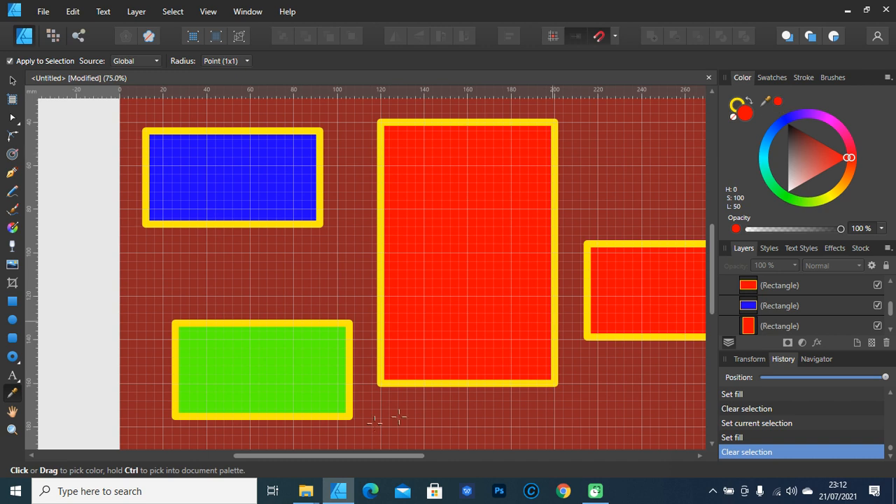
left_click(292, 385)
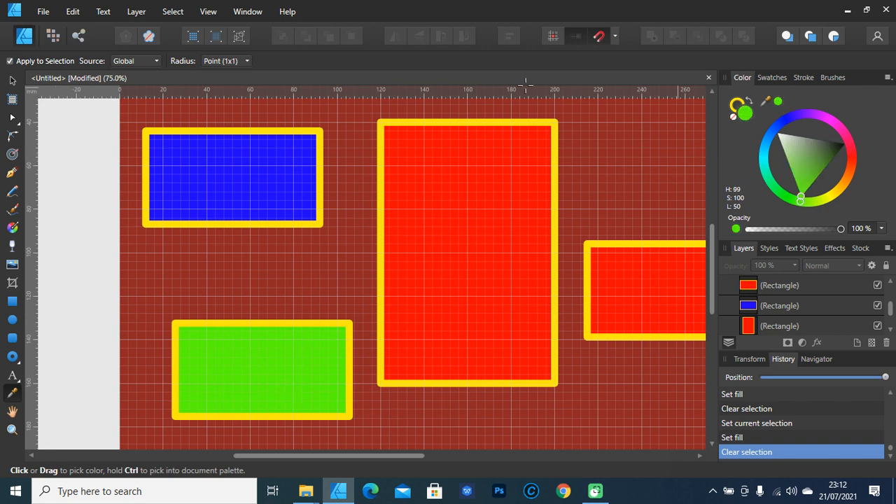
left_click(12, 81)
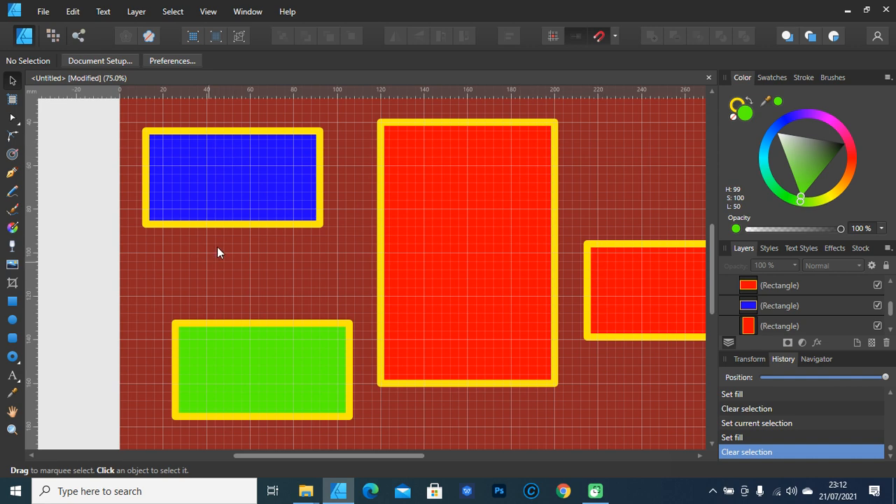
- Bring the whole artboard into view and look through the available brush categories, keeping Acrylics
key("z")
left_click(566, 200, "alt")
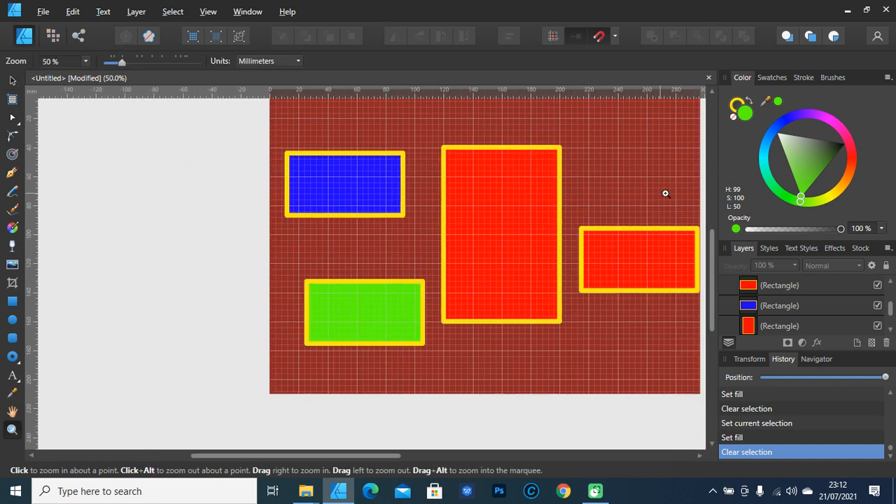
key("alt+v")
left_click_drag(682, 188, 602, 226)
key("v")
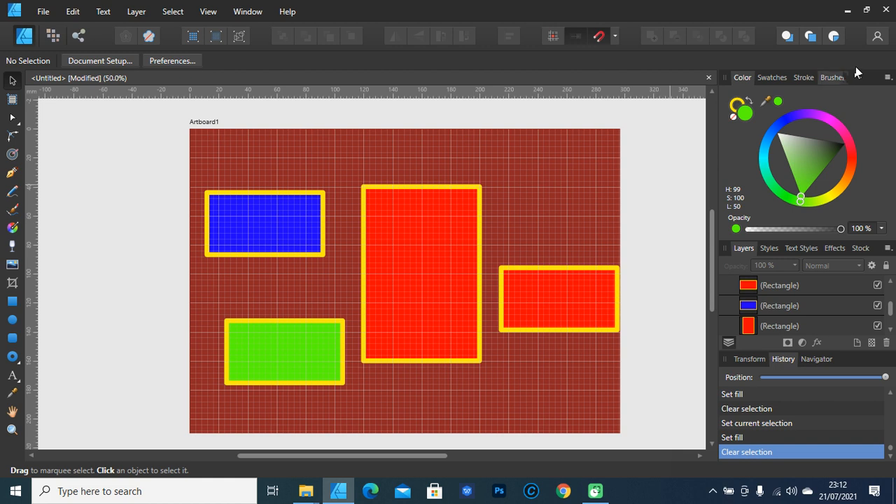
left_click(850, 76)
left_click(819, 94)
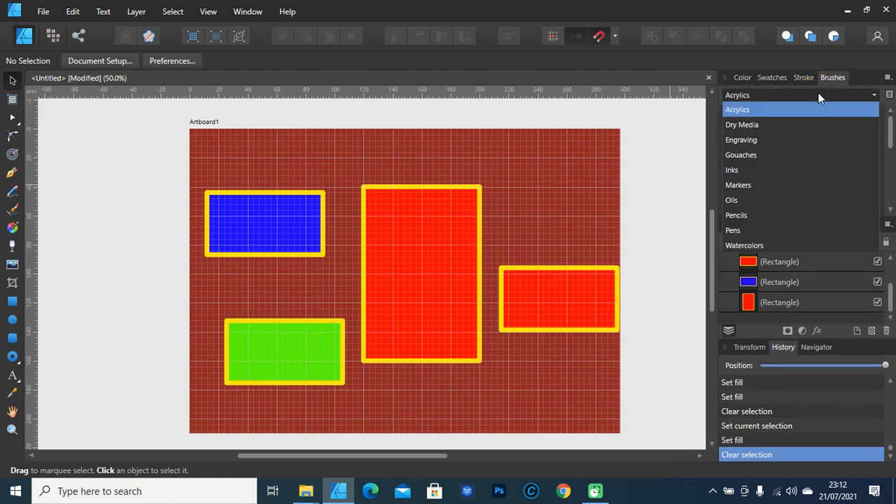
left_click(819, 95)
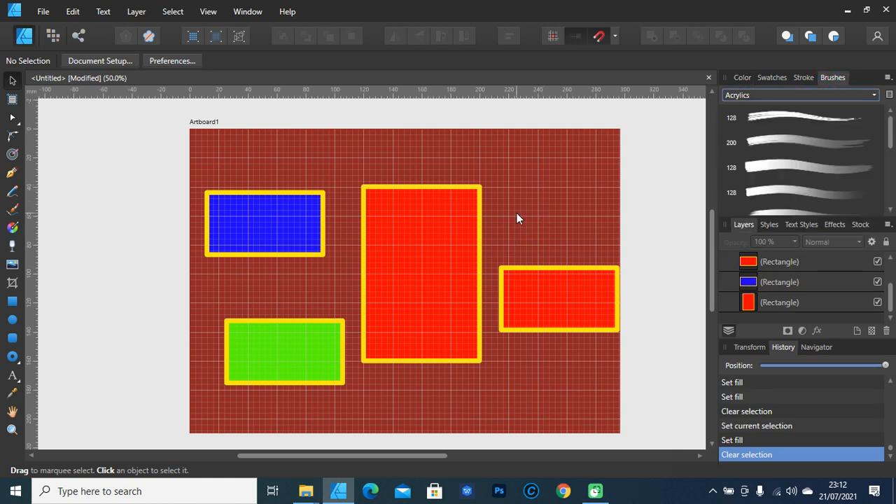
- Paint a large looping yellow stroke across the artboard with the first 128 px Acrylics brush and the Stabilizer on
key("b")
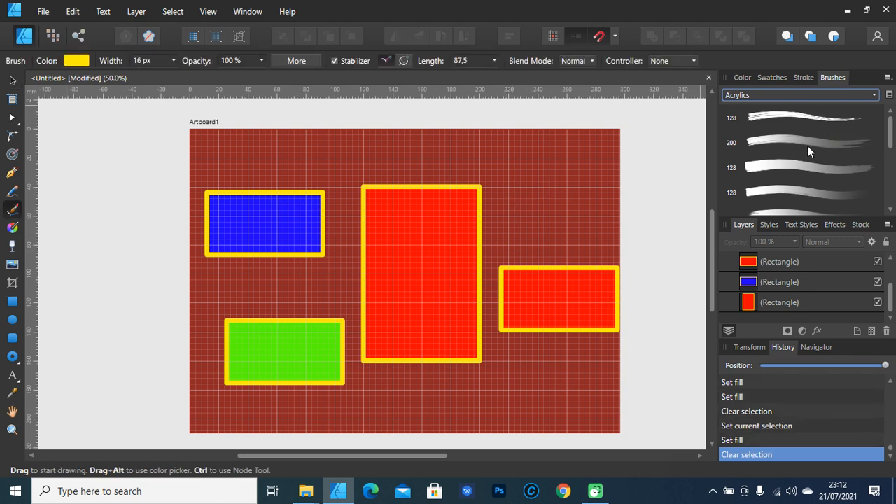
left_click(804, 118)
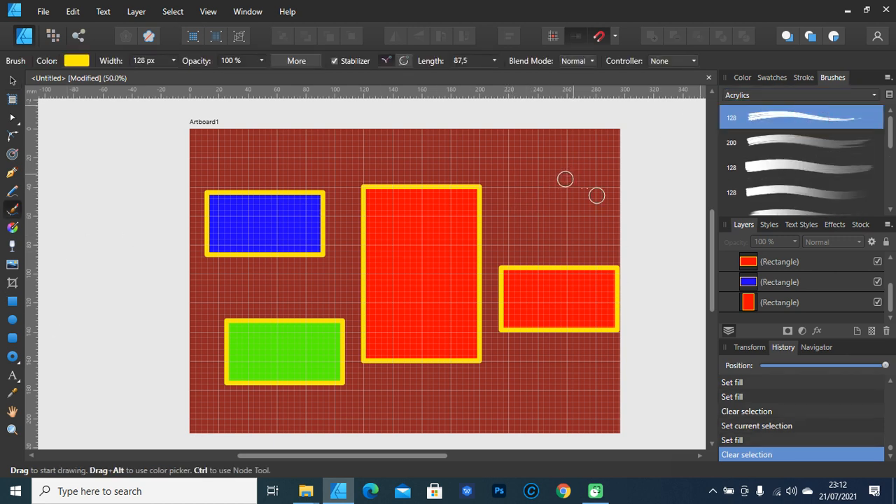
mouse_move(565, 179)
left_mouse_down()
mouse_move(475, 272)
mouse_move(565, 196)
mouse_move(465, 135)
mouse_move(350, 121)
mouse_move(260, 142)
mouse_move(244, 291)
mouse_move(389, 386)
mouse_move(551, 315)
mouse_move(536, 228)
mouse_move(374, 225)
mouse_move(261, 240)
mouse_move(232, 268)
mouse_move(347, 375)
mouse_move(497, 440)
left_mouse_up()
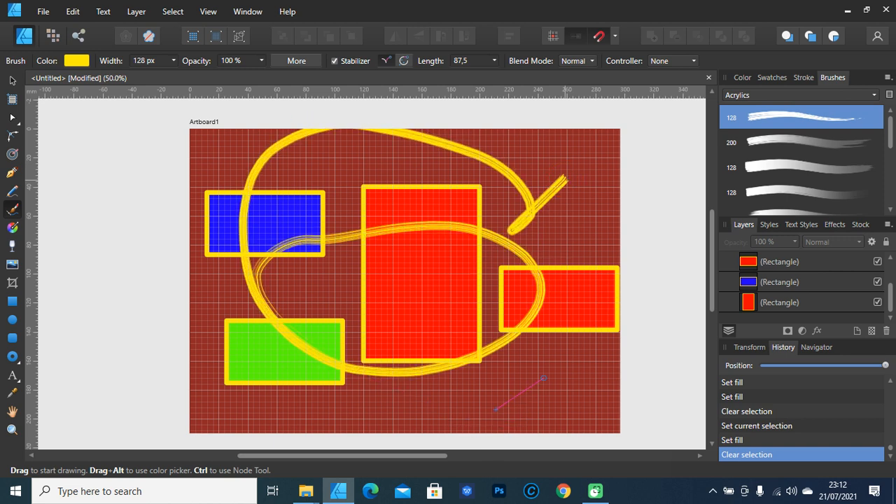
- Turn off the Stabilizer and paint two freehand yellow strokes over the rectangles with the same Acrylics brush
left_click(334, 60)
mouse_move(330, 158)
left_mouse_down()
mouse_move(329, 203)
mouse_move(420, 220)
mouse_move(381, 315)
left_mouse_up()
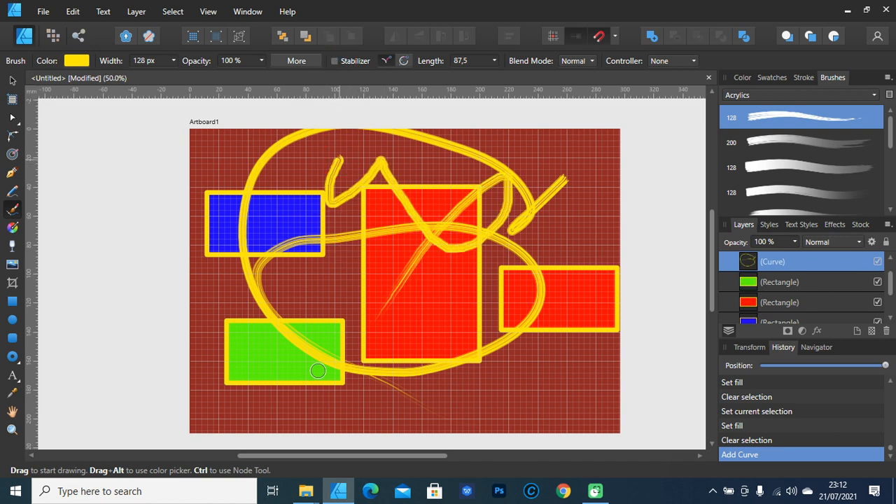
mouse_move(318, 371)
left_mouse_down()
mouse_move(595, 289)
mouse_move(272, 370)
mouse_move(395, 325)
left_mouse_up()
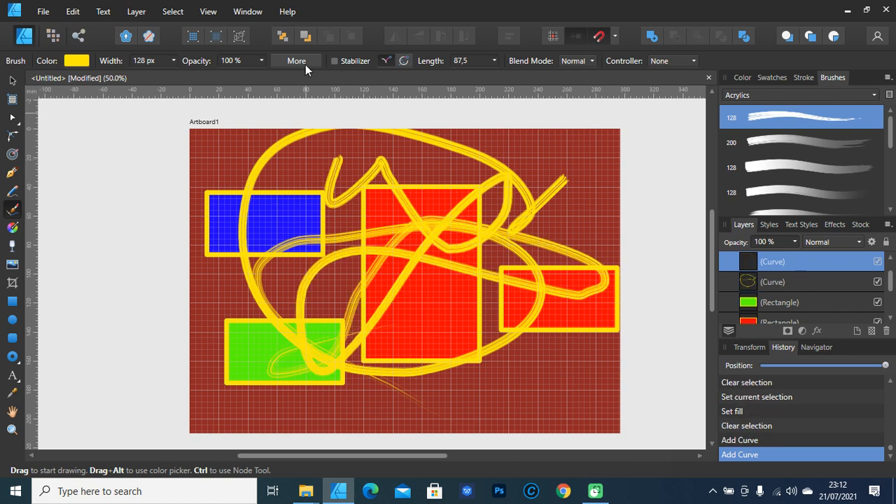
- Turn the Stabilizer back on and paint another long curving yellow stroke running past the artboard's edges
left_click(335, 61)
mouse_move(433, 170)
left_mouse_down()
mouse_move(383, 280)
mouse_move(489, 420)
mouse_move(308, 442)
mouse_move(223, 279)
left_mouse_up()
left_click_drag(471, 247, 672, 406)
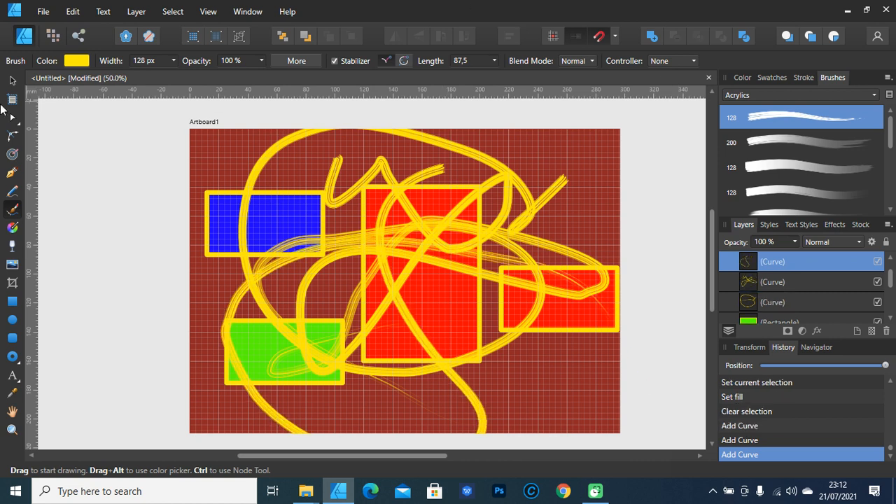
- Review the artboard's curve and rectangle layers with the Move tool active, and clear the selection
left_click(12, 79)
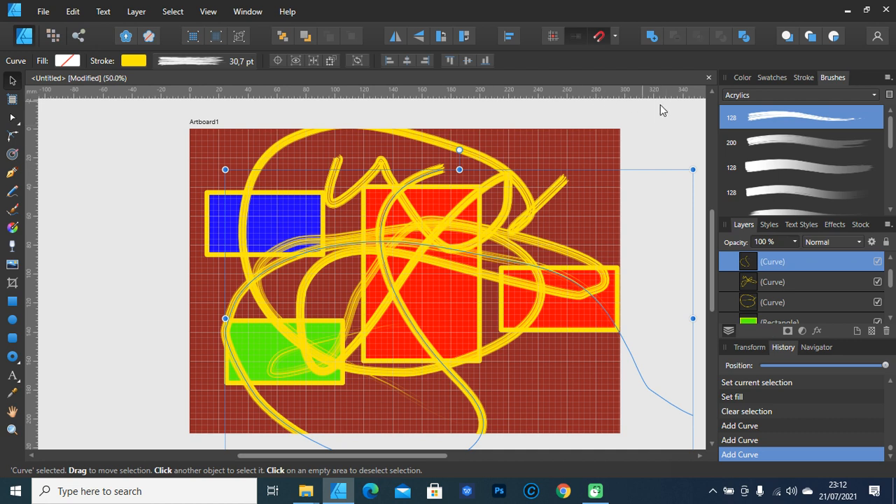
scroll(889, 266, "up", 1)
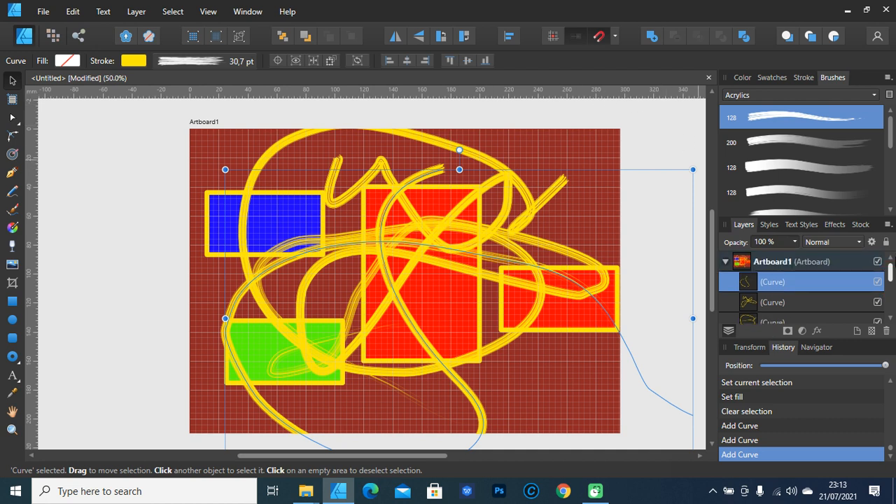
scroll(805, 291, "down", 3)
scroll(804, 290, "up", 3)
left_click(650, 138)
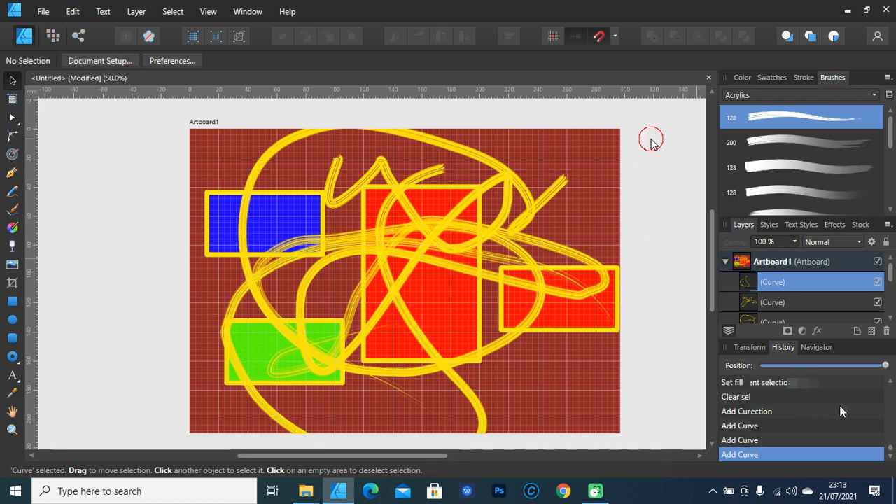
- Jump through the document history to an earlier Set fill state, forward to the last Add Curve, and back to the first Add Curve
scroll(738, 411, "up", 2)
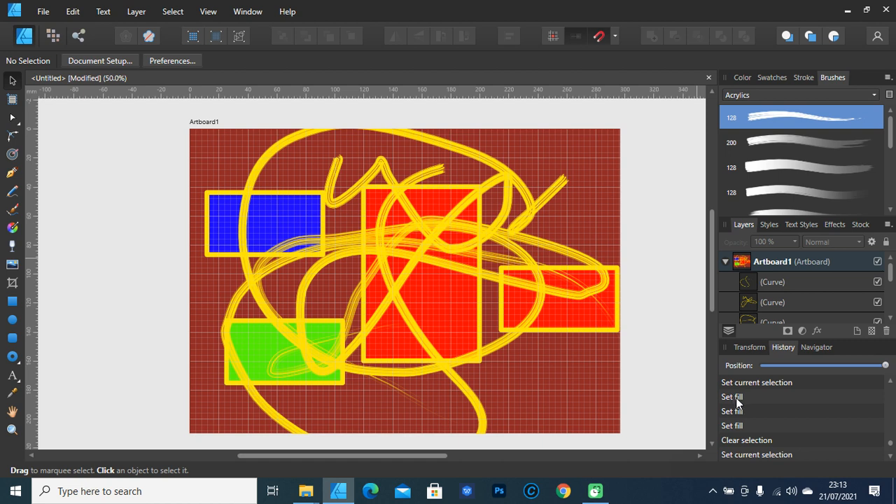
left_click(740, 397)
scroll(762, 389, "down", 2)
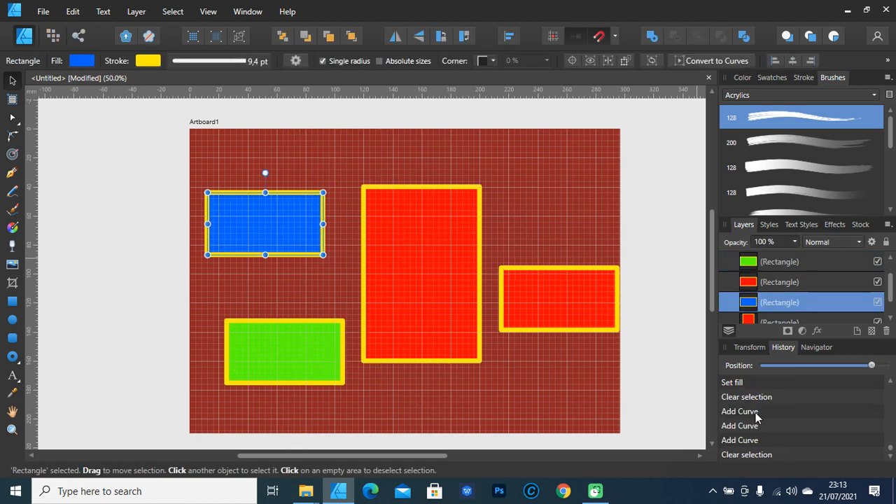
left_click(759, 439)
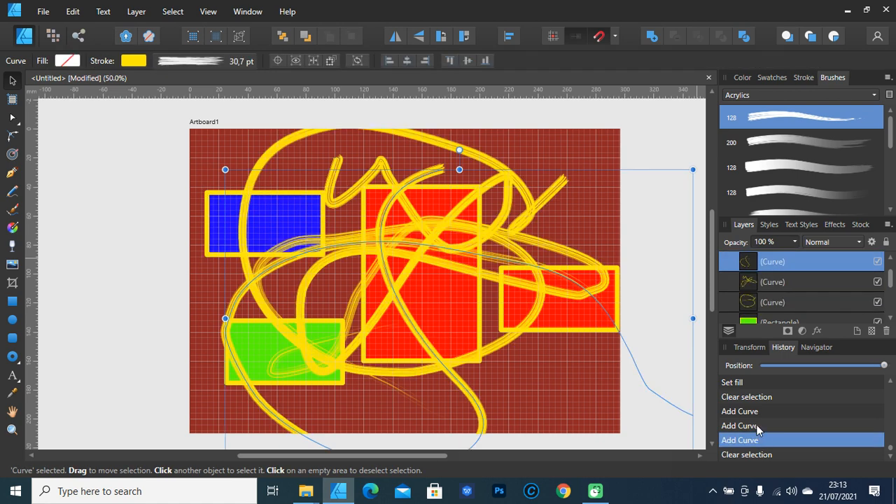
left_click(755, 411)
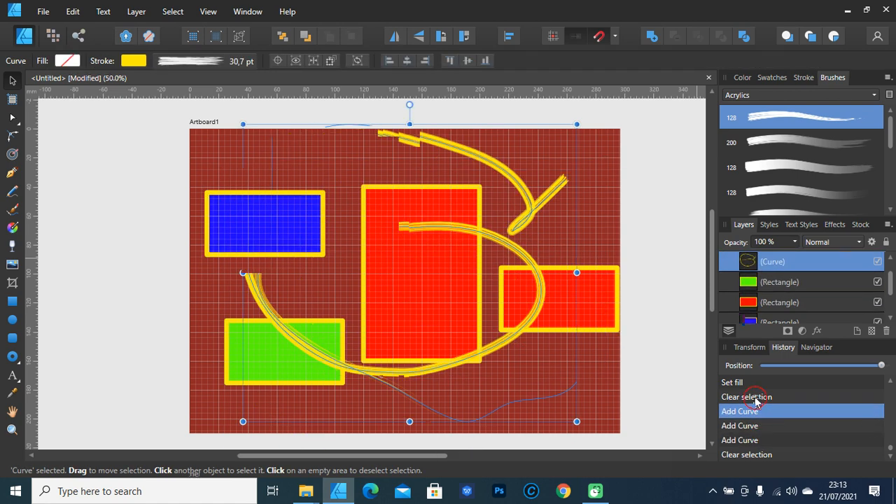
- Step back through the history past the brush strokes to the Set current selection state following the upper-left rectangle's green fill
left_click(755, 397)
scroll(754, 392, "up", 3)
left_click(751, 422)
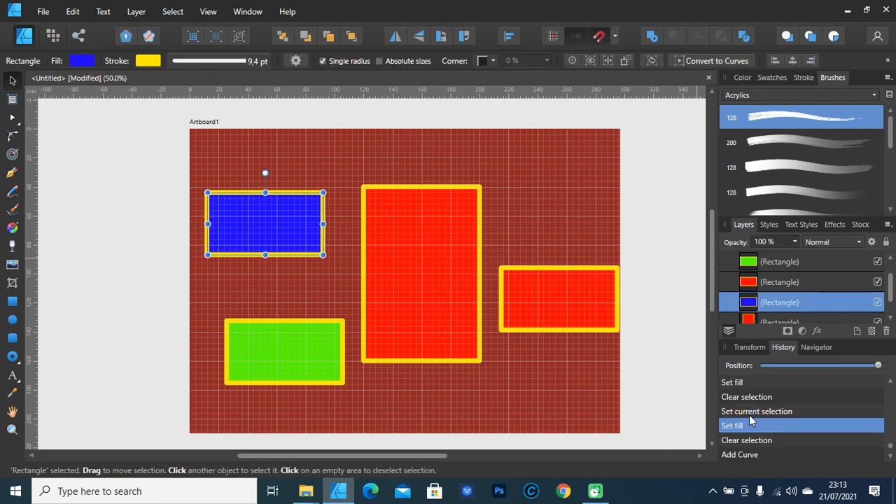
left_click(748, 413)
left_click(750, 396)
left_click(748, 382)
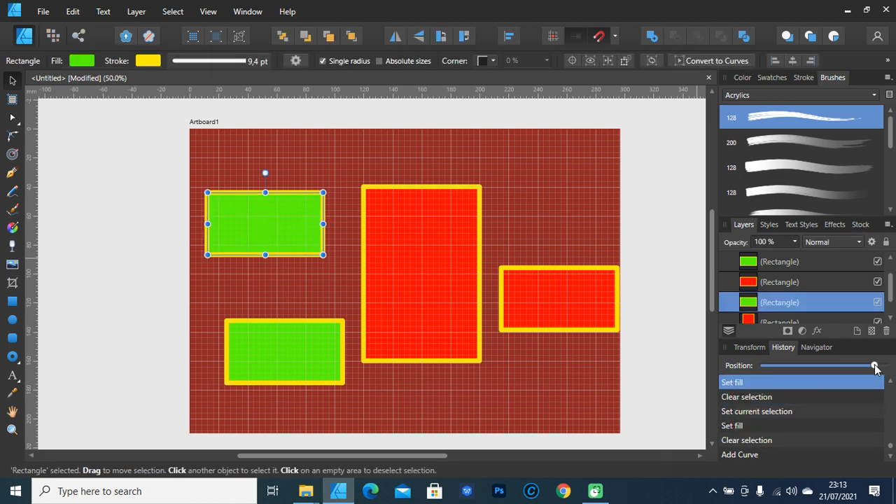
mouse_move(875, 367)
left_mouse_down()
mouse_move(770, 366)
mouse_move(874, 365)
mouse_move(879, 374)
left_mouse_up()
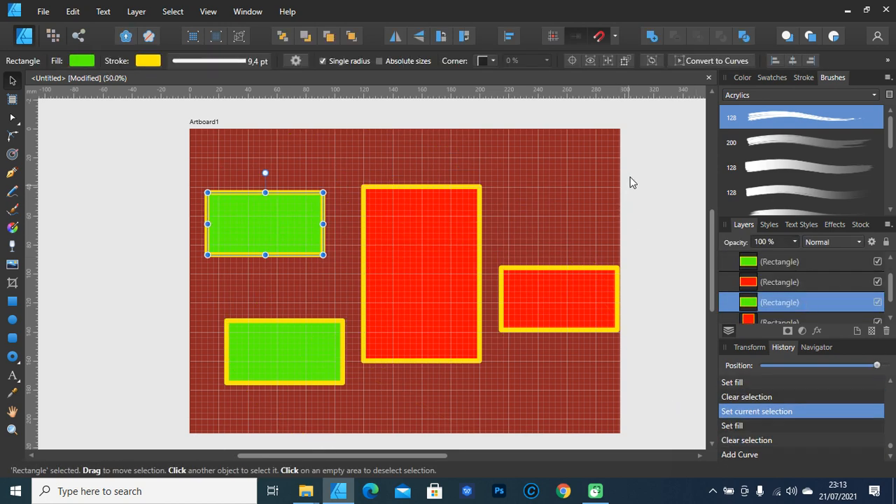
- Select all four rectangles on the artboard and delete them
left_click_drag(664, 165, 91, 411)
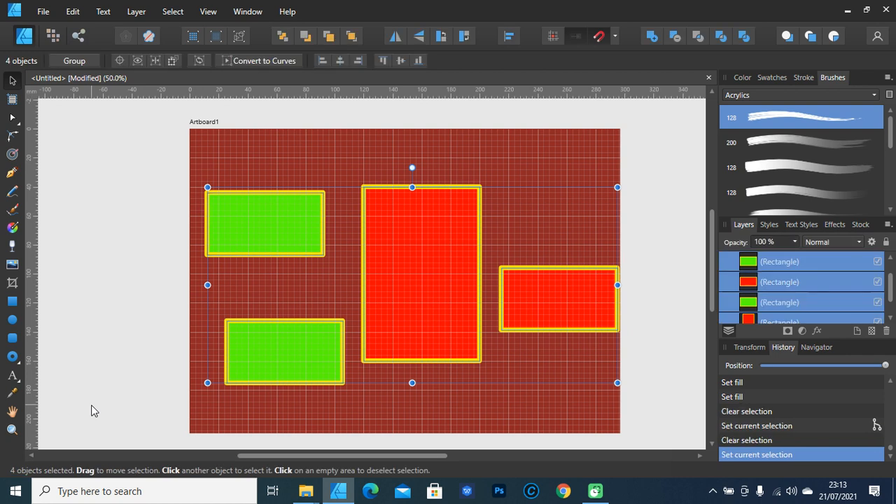
key("Delete")
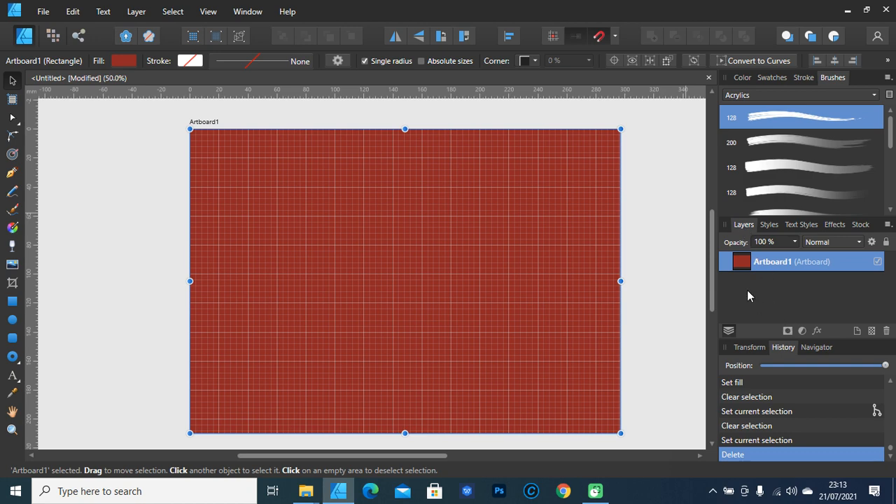
- Draw a rectangle about 72 × 88 mm with green fill and yellow stroke in the left half of the artboard
left_click_drag(652, 210, 592, 210)
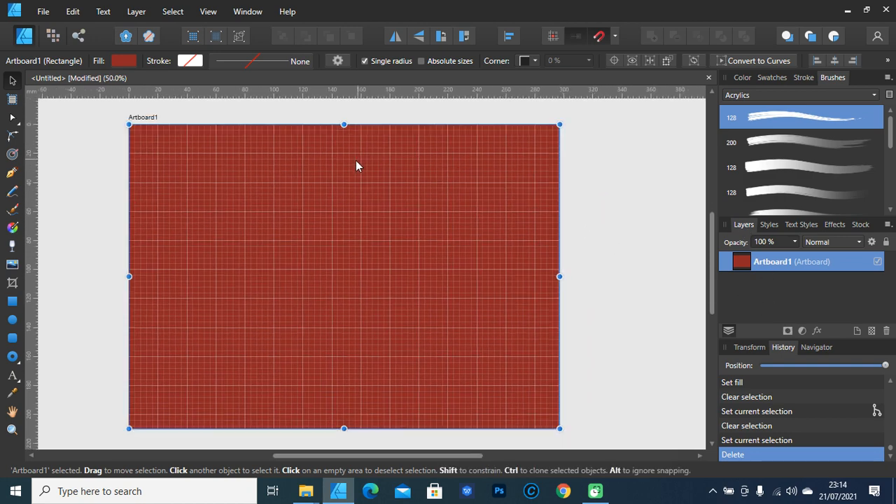
left_click(18, 302)
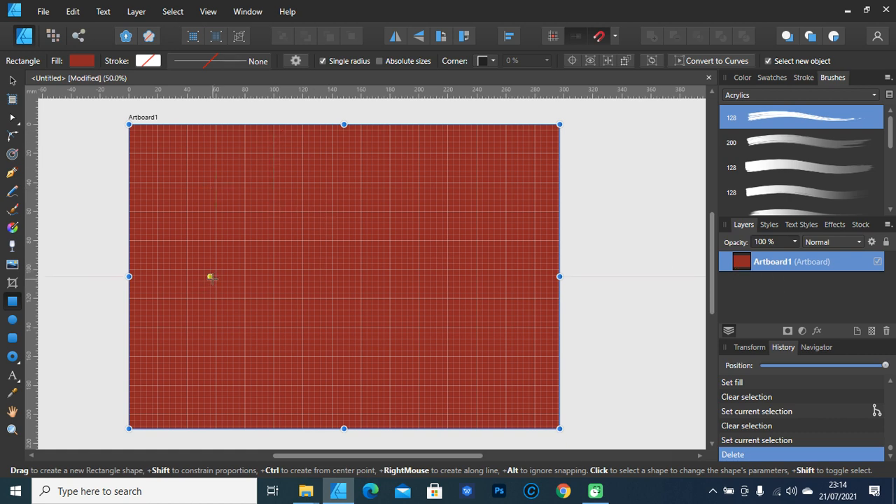
left_click_drag(186, 187, 292, 315)
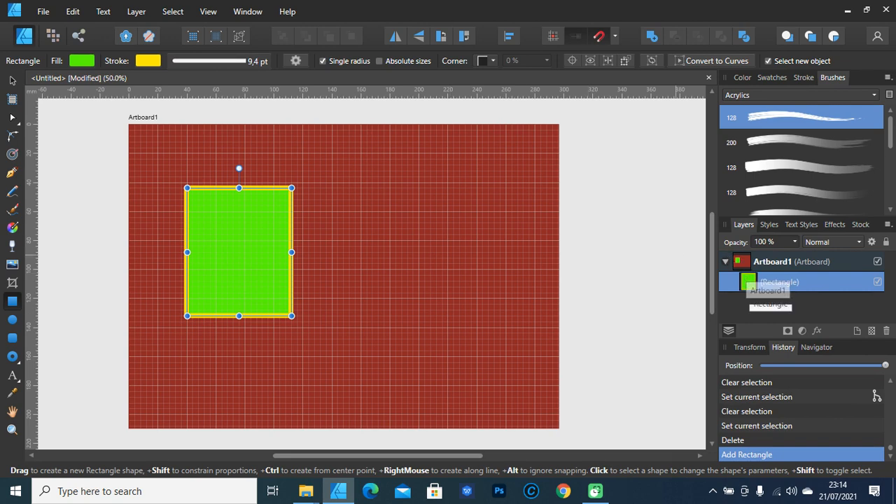
- Draw a rectangle about 88 × 112 mm on the pasteboard beside the artboard and fill it purple (H 265, S 100, L 50)
left_click_drag(554, 225, 413, 203)
left_click_drag(474, 155, 603, 317)
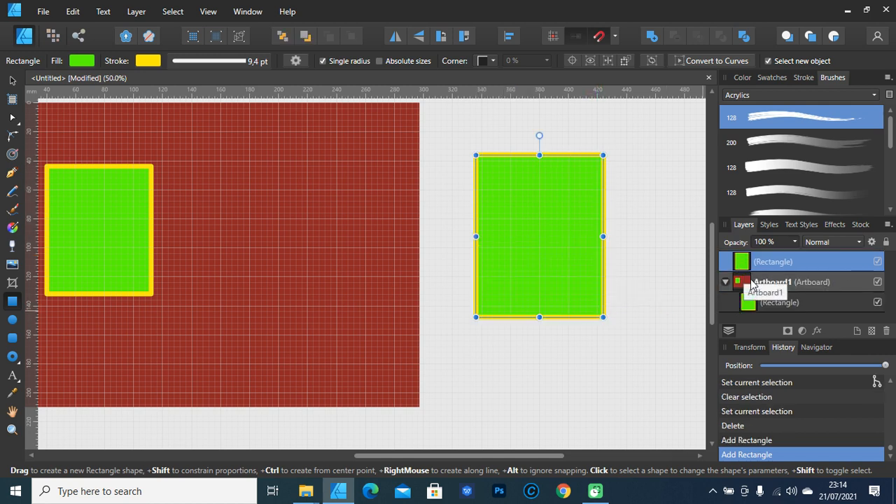
left_click_drag(389, 239, 466, 245)
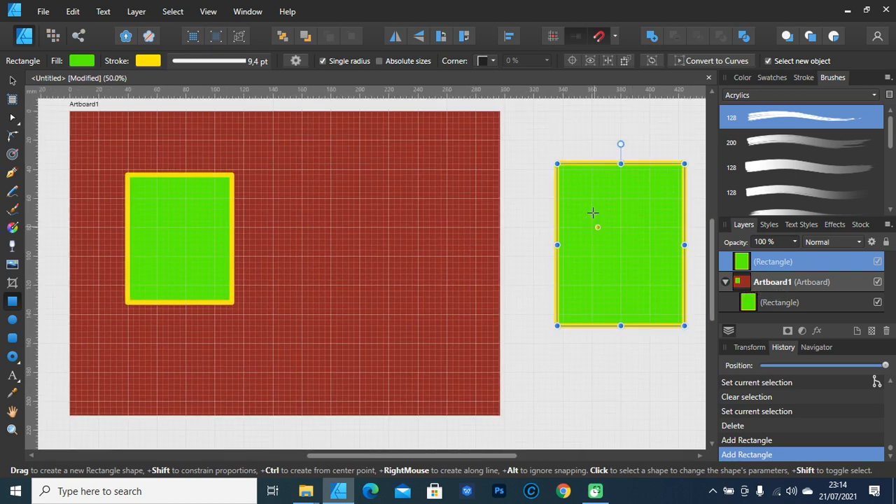
left_click(741, 80)
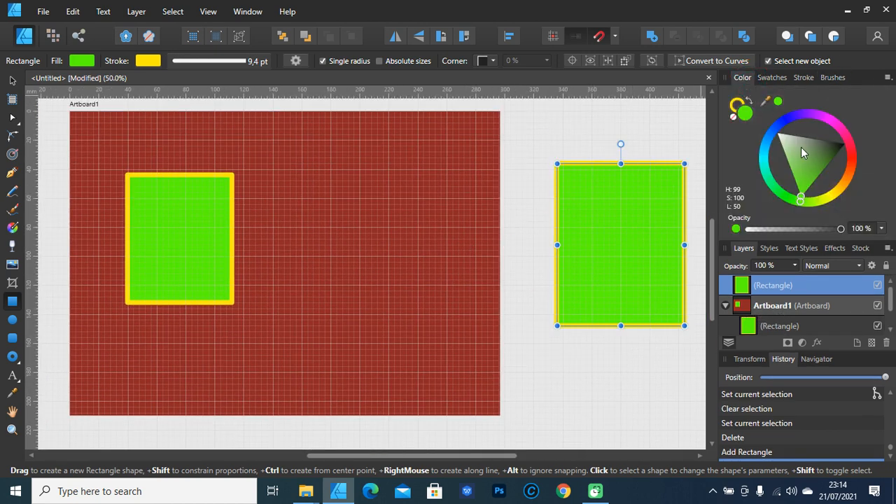
left_click_drag(843, 136, 805, 114)
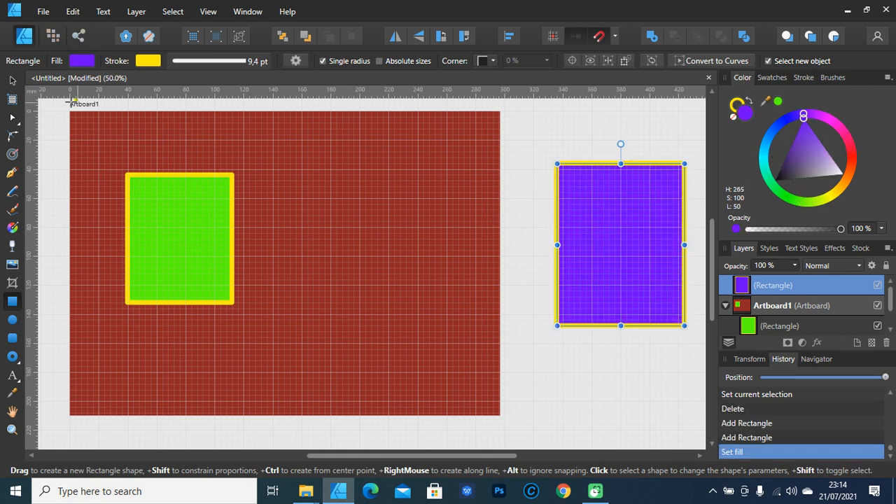
left_click(12, 80)
left_click(621, 362)
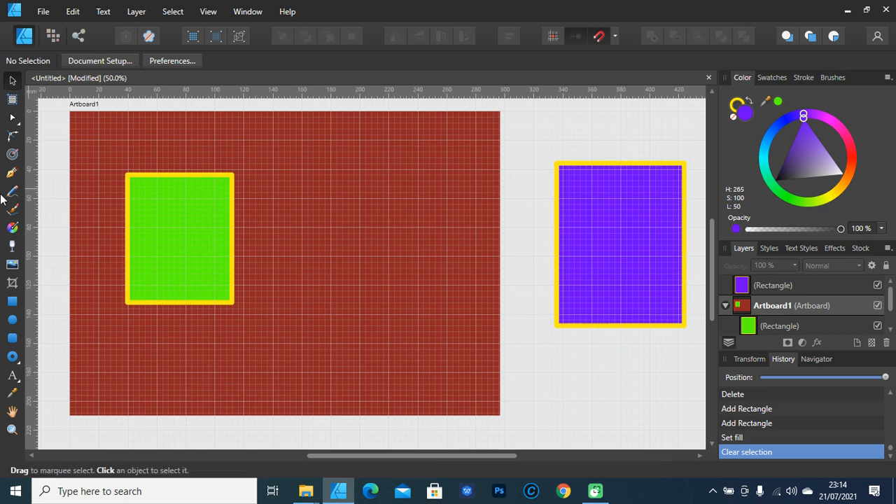
- Draw a rectangle about 40 × 48 mm with blue fill (H 201, S 100, L 50) inside the purple rectangle
left_click(12, 301)
left_click_drag(803, 115, 765, 145)
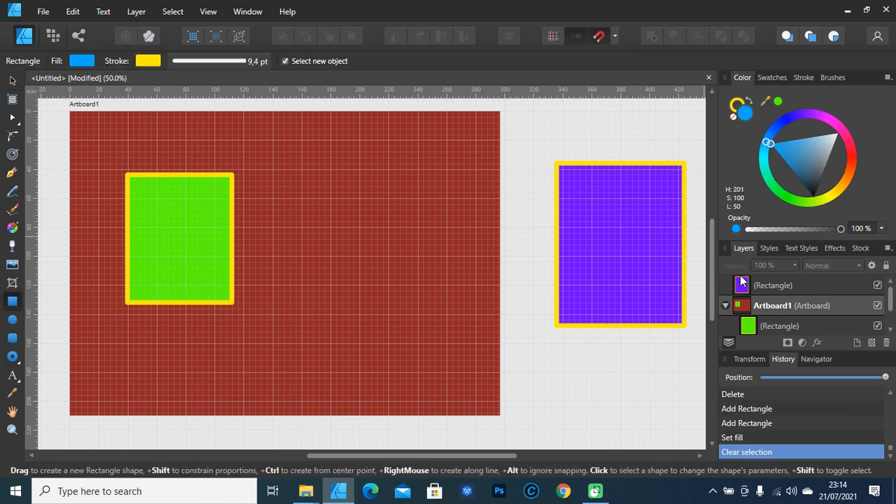
left_click(580, 209)
left_click_drag(592, 204, 649, 274)
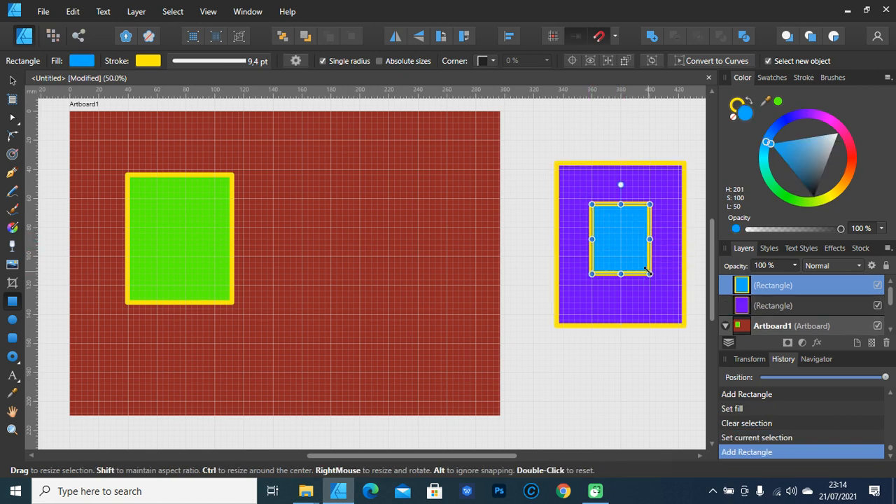
- Select Artboard1 and examine how its contents relate to the rectangles lying outside it, ending with nothing selected
left_click(790, 326)
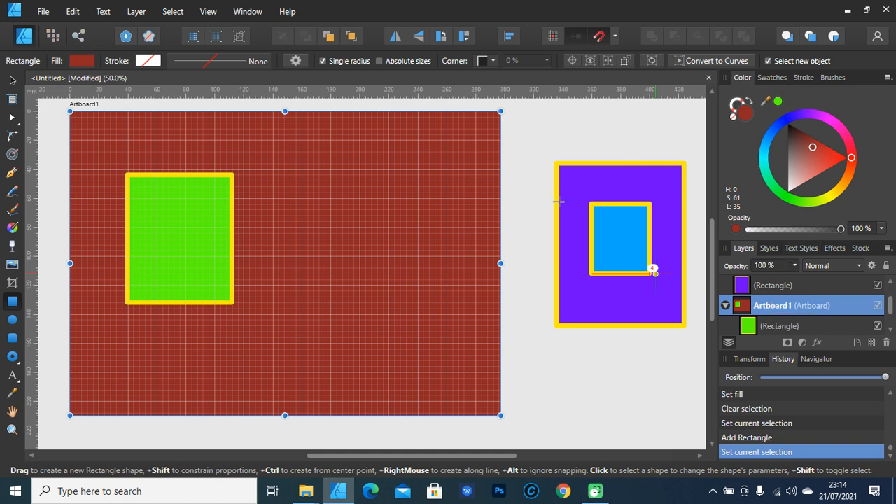
key("z")
left_click(521, 168, "alt")
left_click(521, 168, "alt")
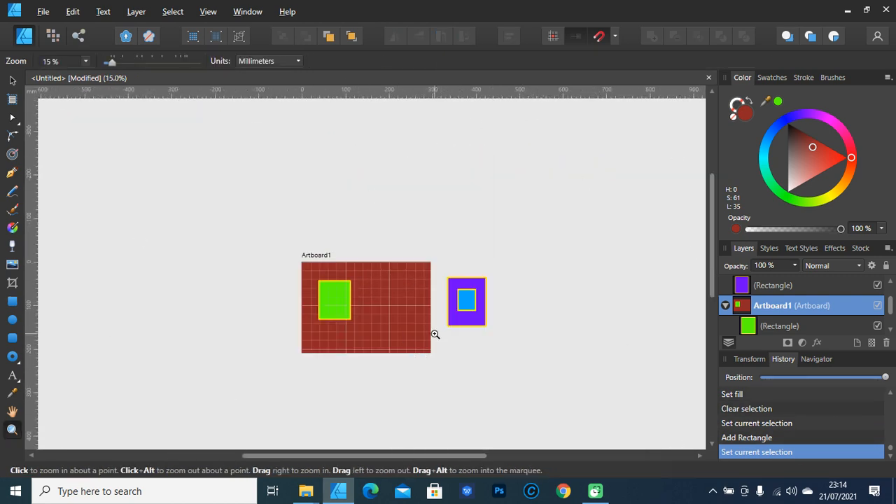
left_click(346, 293)
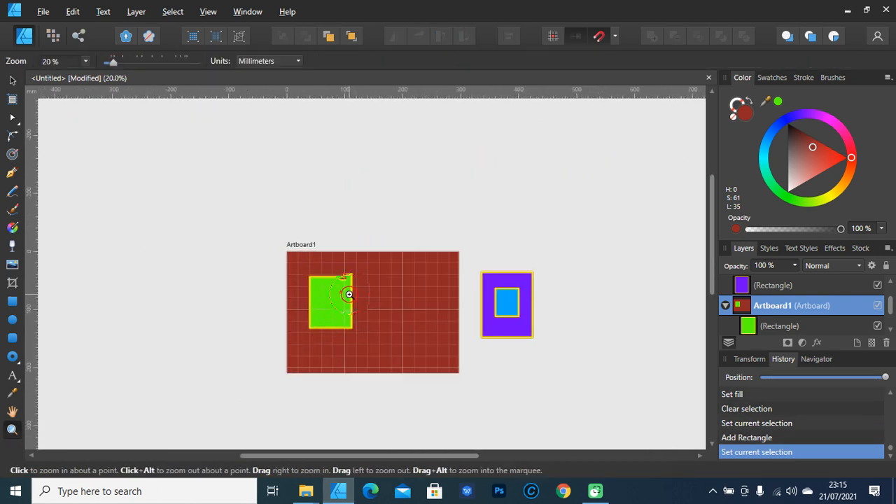
left_click_drag(348, 294, 418, 314)
left_click_drag(557, 328, 507, 252)
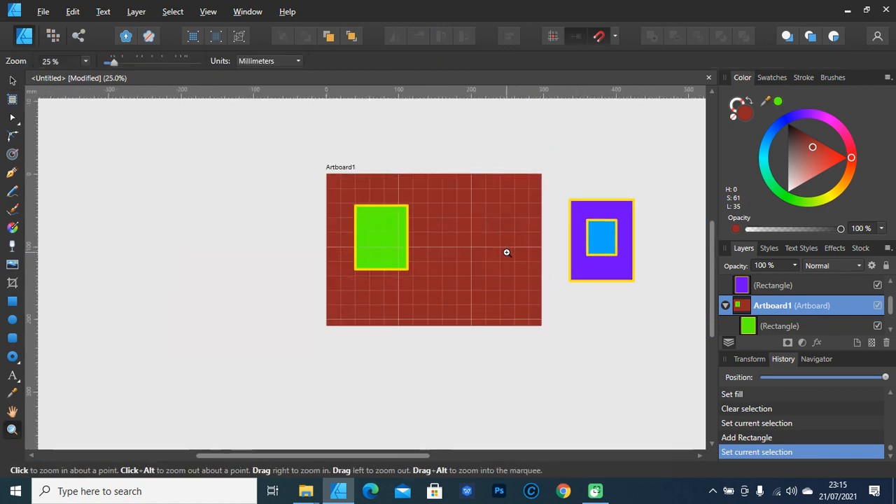
left_click(484, 224)
key("v")
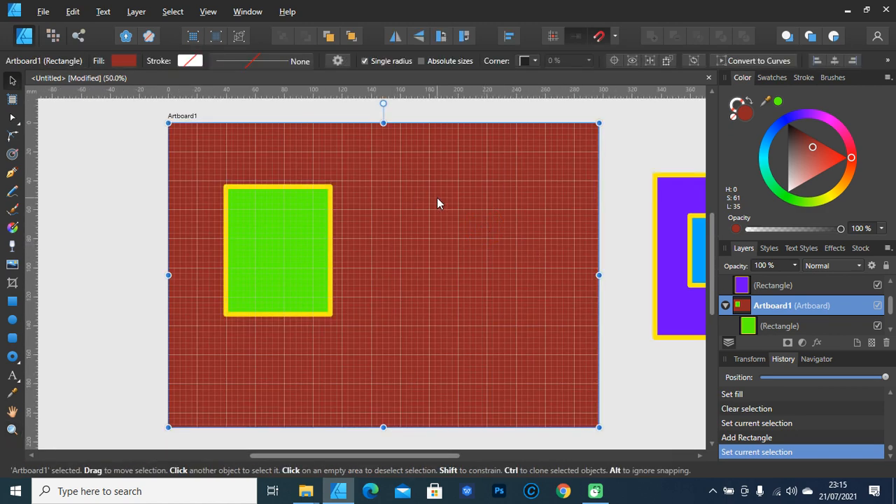
left_click_drag(647, 204, 628, 200)
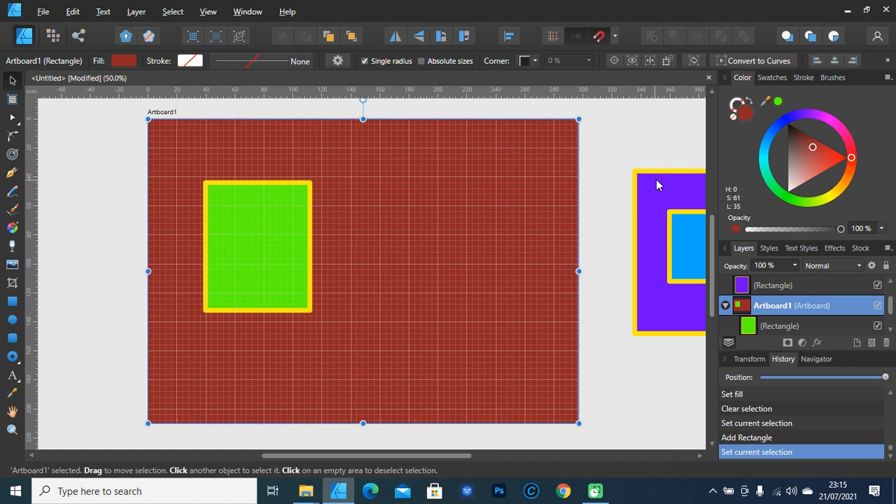
left_click(649, 139)
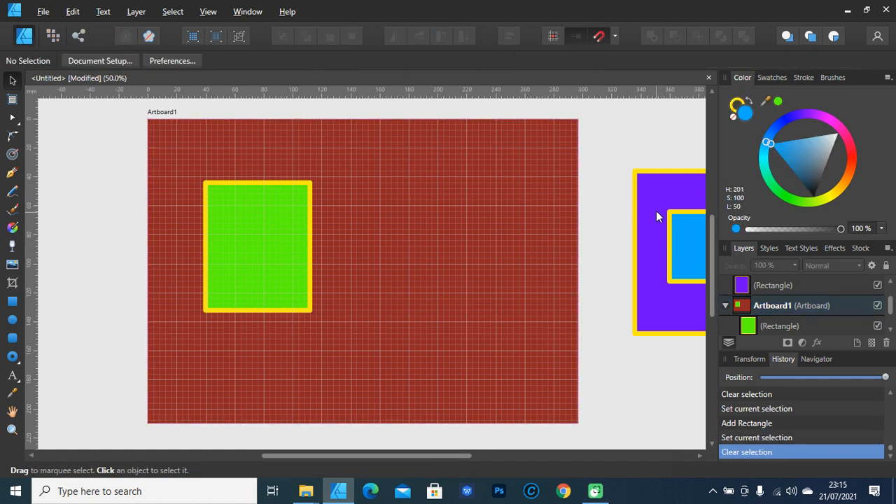
- Move the blue rectangle into the artboard's right half and the purple rectangle between the green and blue ones
left_click(687, 252)
left_click_drag(687, 252, 450, 254)
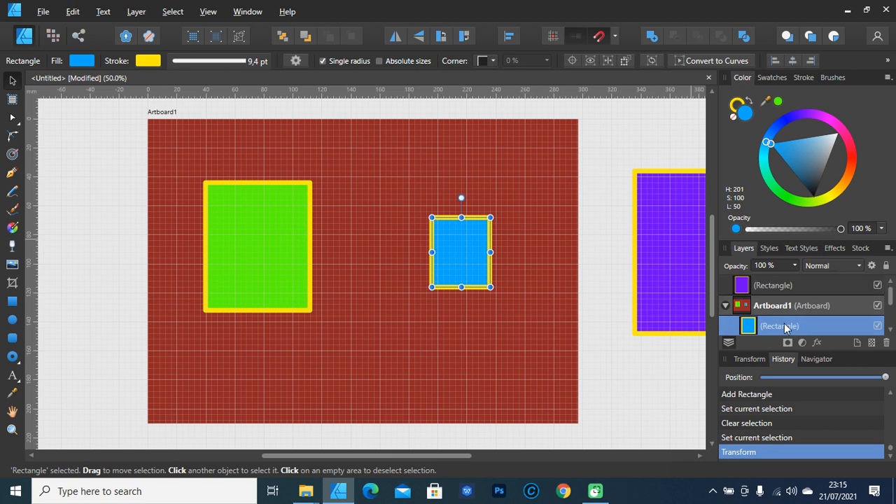
left_click(771, 306)
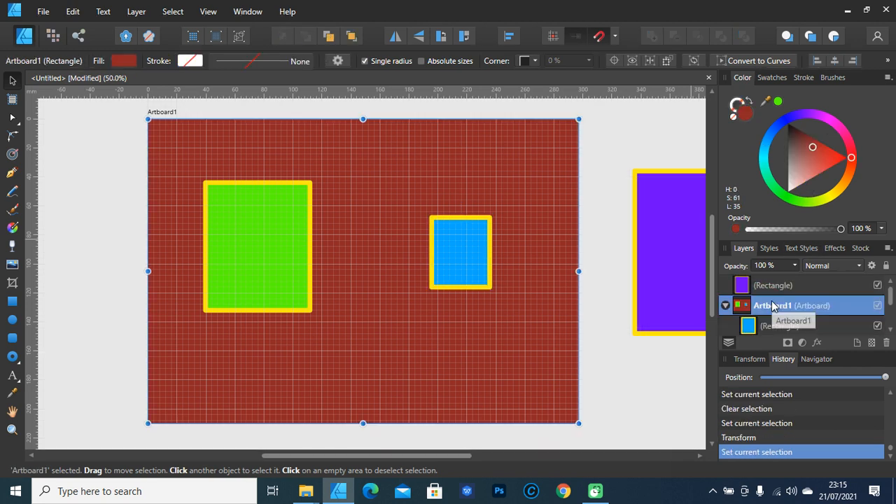
left_click(725, 306)
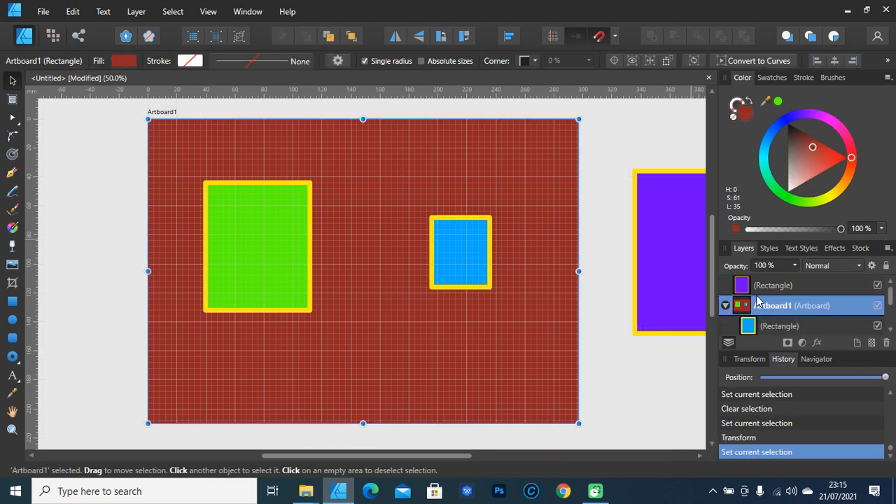
left_click(747, 296)
left_click_drag(667, 294, 340, 344)
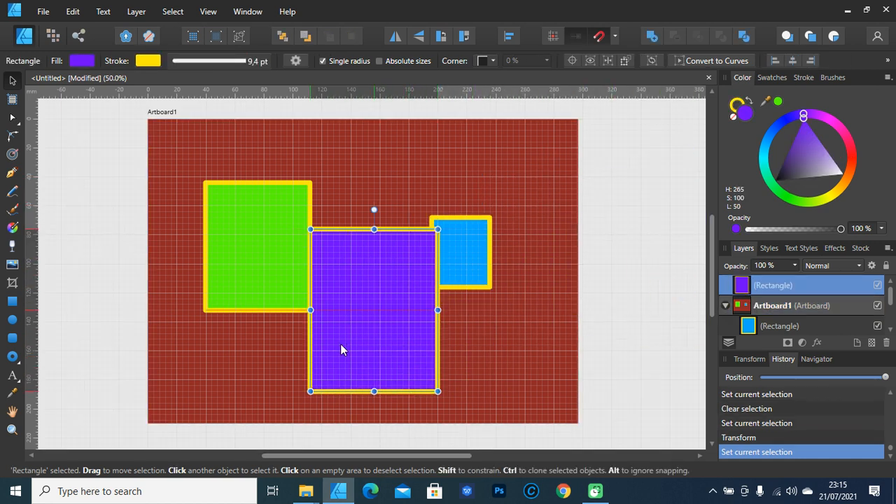
- Delete the purple, blue and green rectangles from the artboard and clear the selection
left_click(463, 236, "shift")
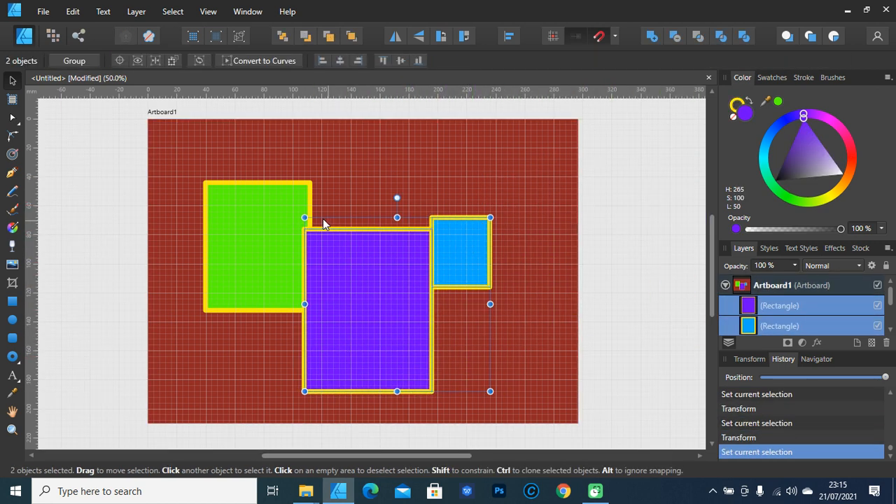
left_click(297, 219, "shift")
key("Delete")
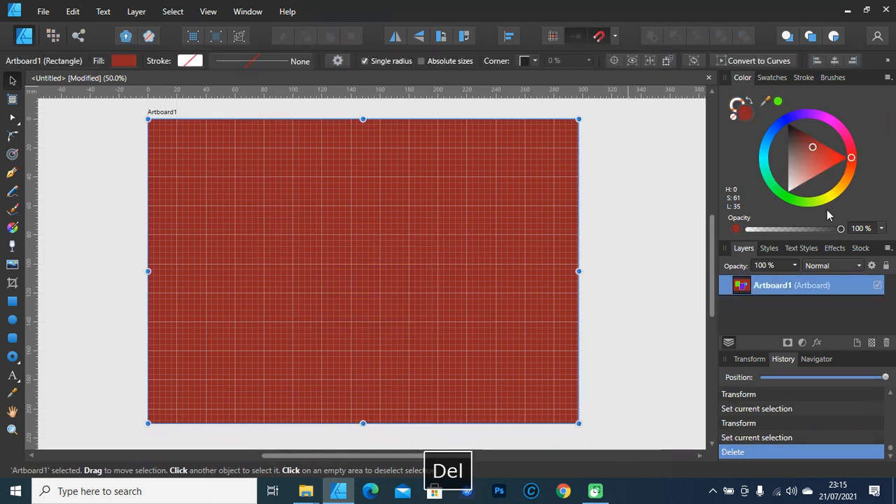
left_click(769, 248)
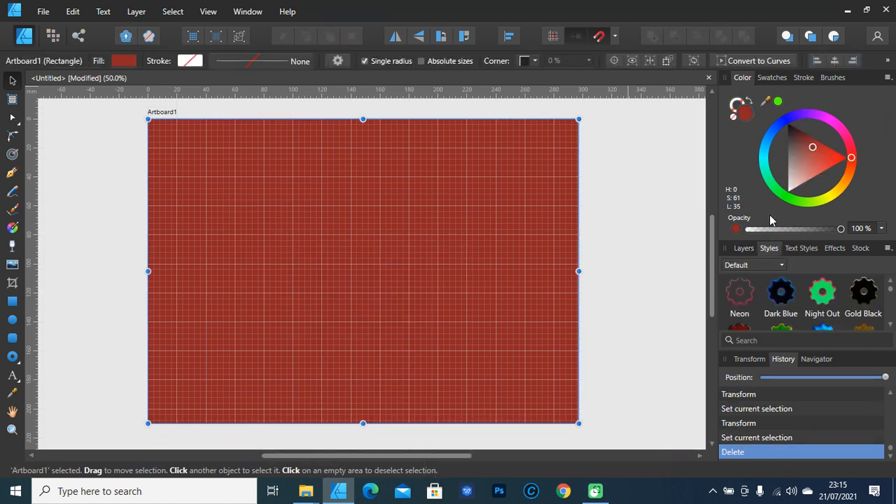
left_click(743, 249)
left_click(670, 278)
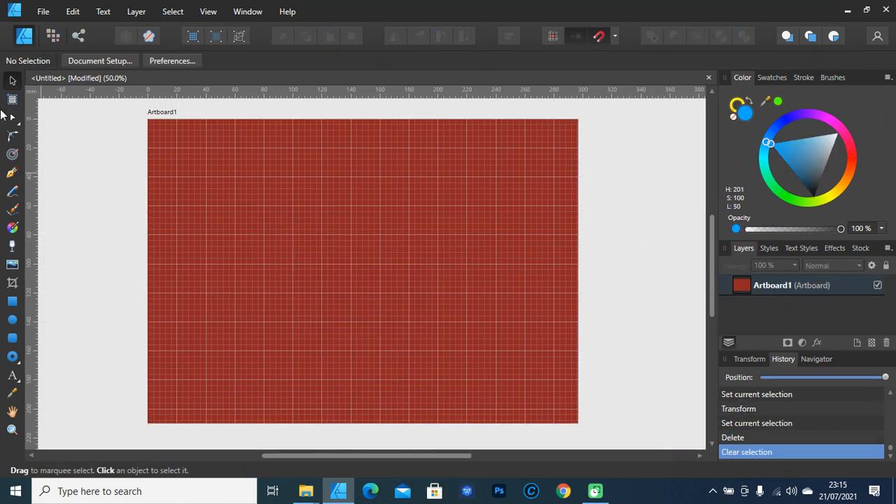
- Draw three blue ellipses with yellow stroke on the artboard, about 76 × 61 mm, 68 × 76 mm and 64 × 56 mm
left_click(12, 319)
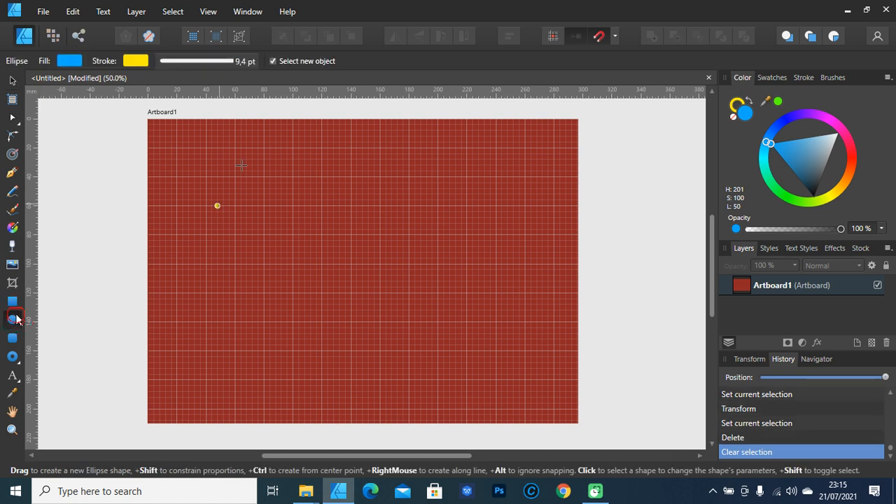
left_click_drag(241, 165, 500, 369)
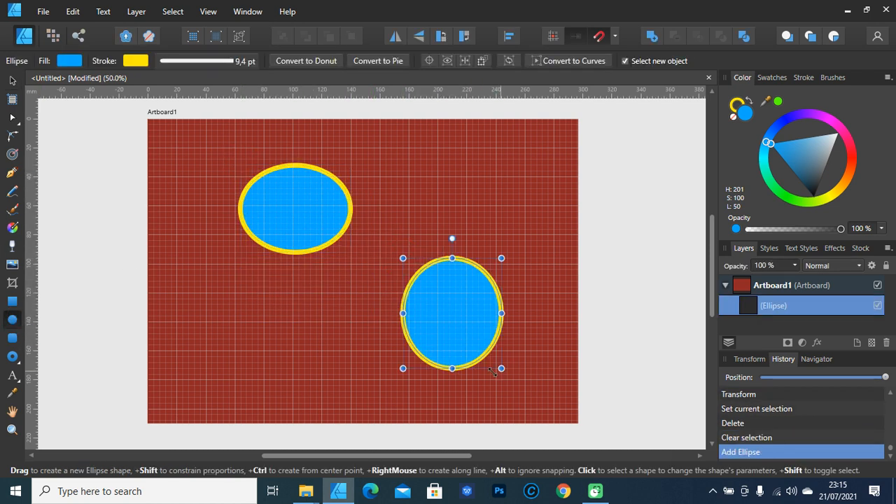
left_click_drag(200, 280, 292, 363)
- Draw a rectangle about 68 × 56 mm across the artboard's upper edge and a donut about 36 mm wide near its lower-left corner
left_click(12, 301)
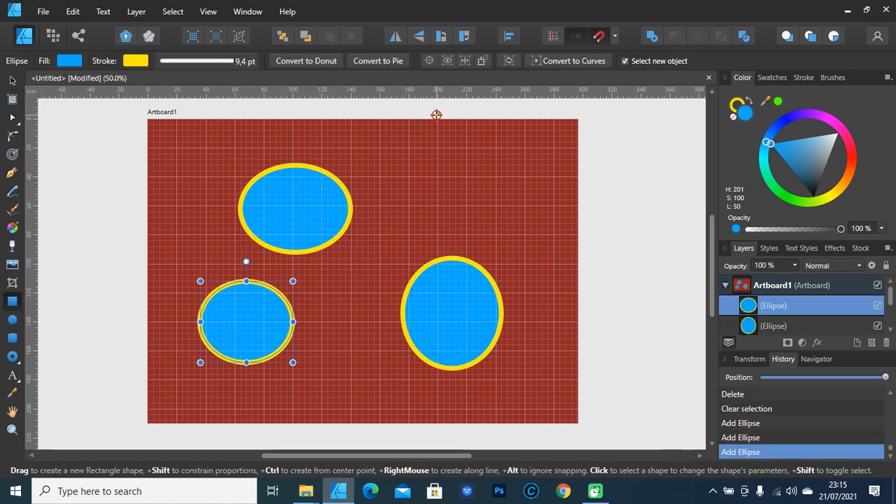
left_click_drag(438, 112, 537, 194)
left_click(14, 357)
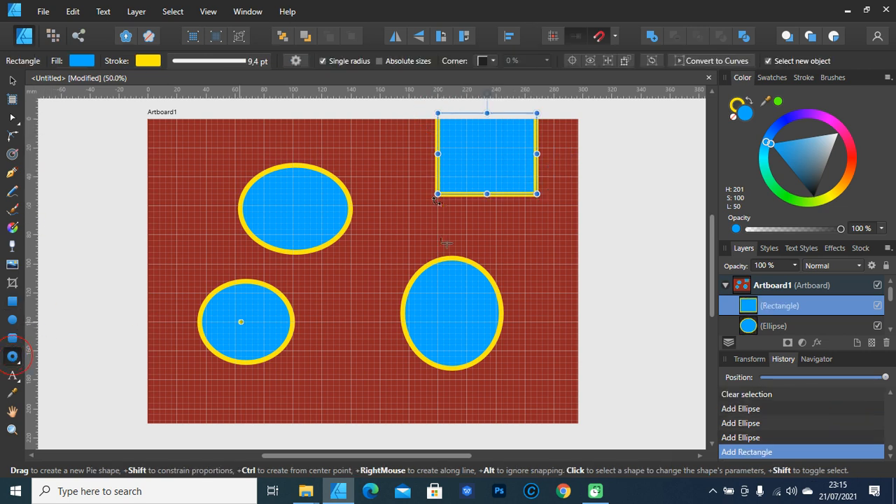
left_click_drag(397, 200, 444, 251)
left_click(11, 80)
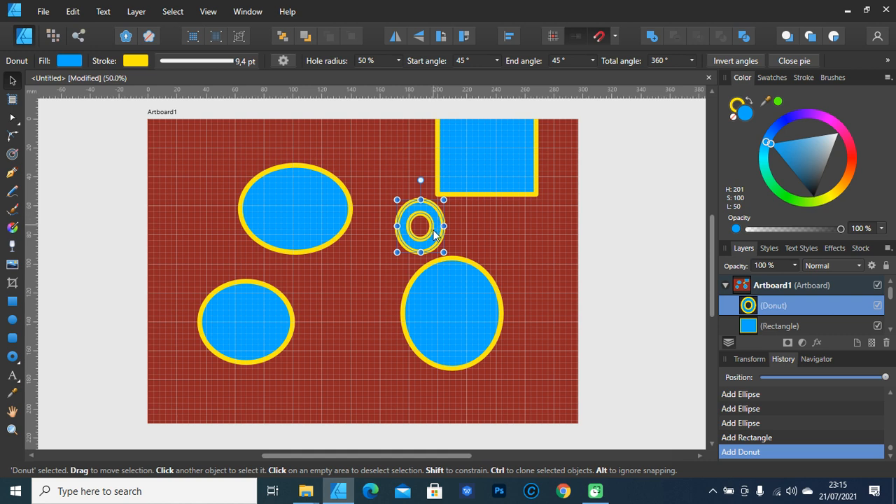
left_click_drag(444, 226, 450, 225)
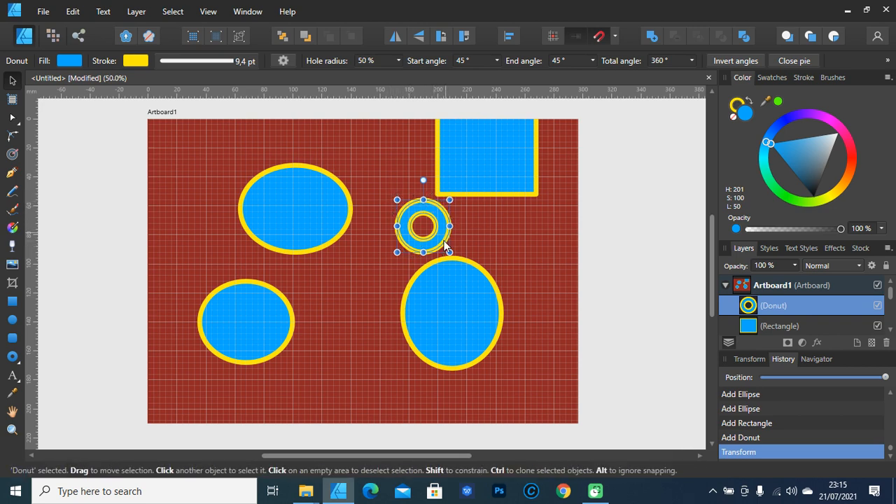
- Turn the bleed display off and back on
left_click(223, 8)
left_click(224, 7)
left_click(214, 7)
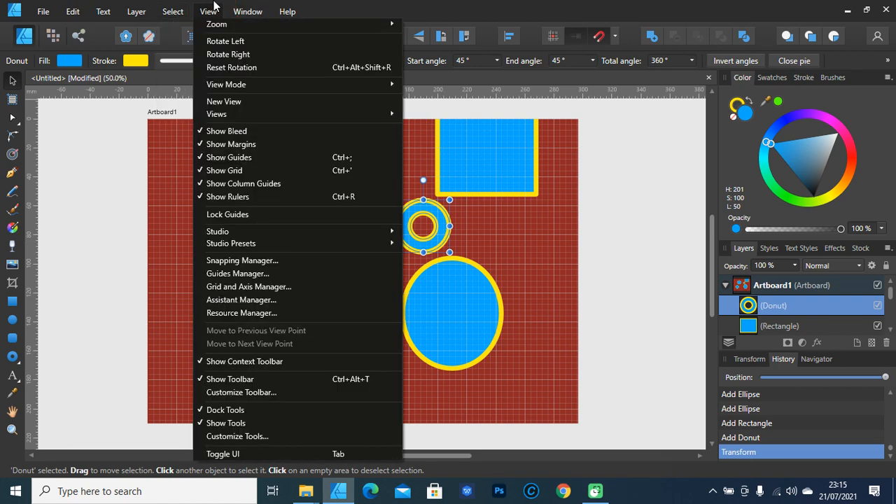
left_click(282, 134)
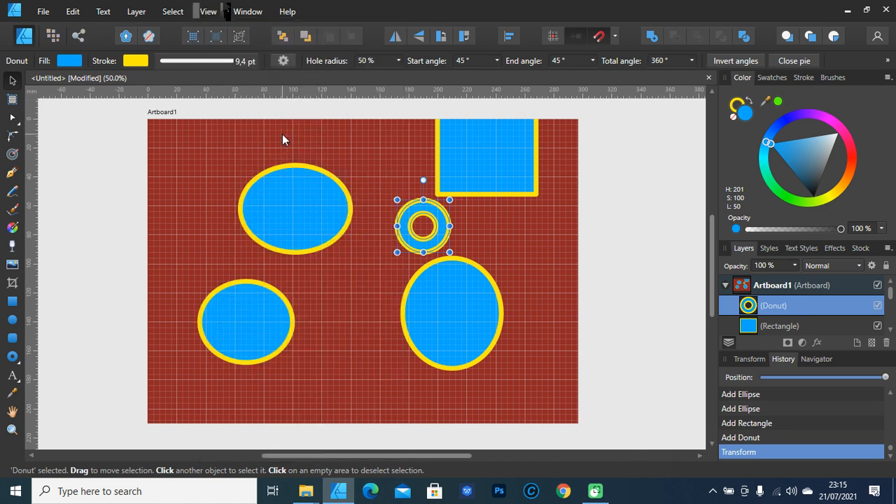
left_click(206, 11)
left_click(240, 131)
- Turn the margin display off and back on
left_click(208, 11)
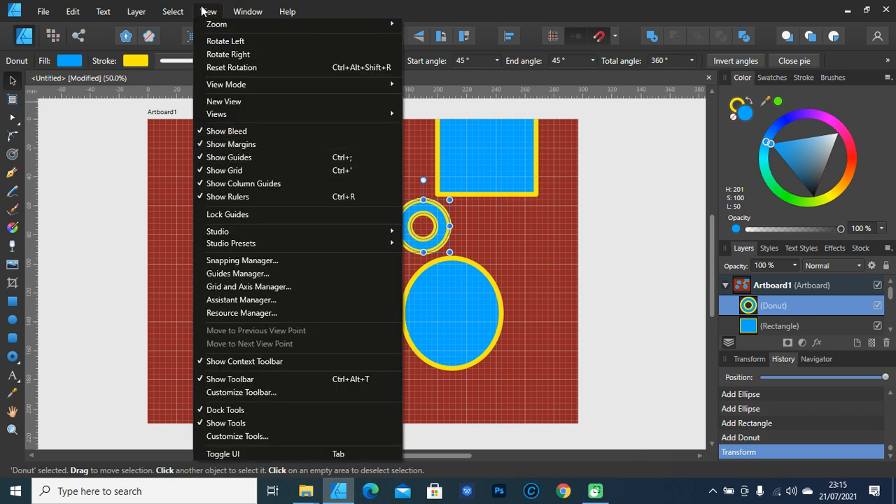
left_click(241, 146)
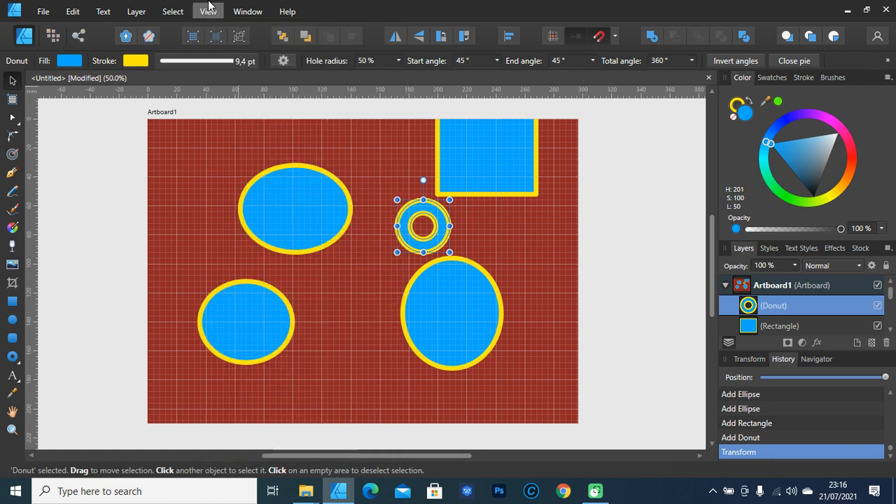
left_click(209, 8)
left_click(223, 144)
- Turn the column guides display off and back on
left_click(219, 9)
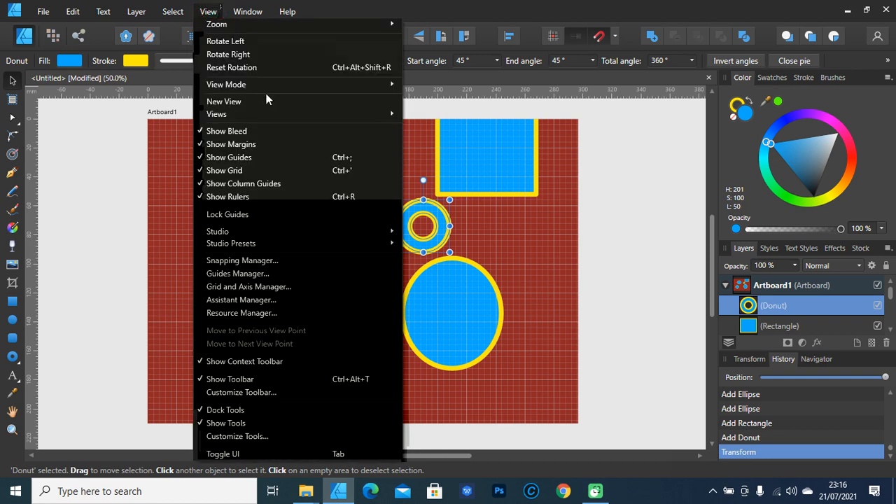
mouse_move(294, 114)
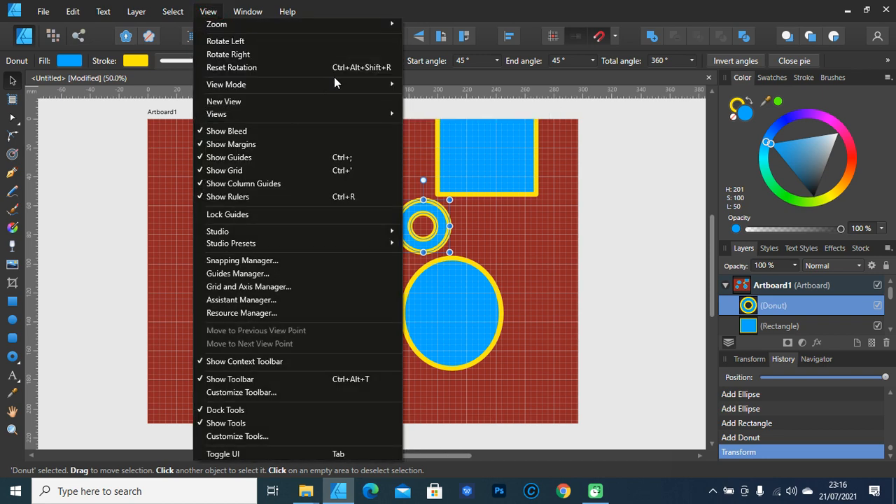
mouse_move(341, 84)
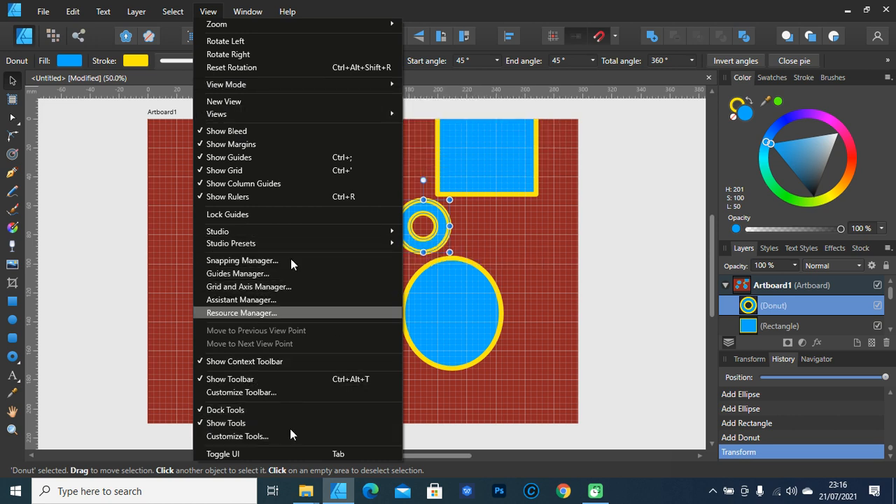
left_click(275, 183)
left_click(208, 11)
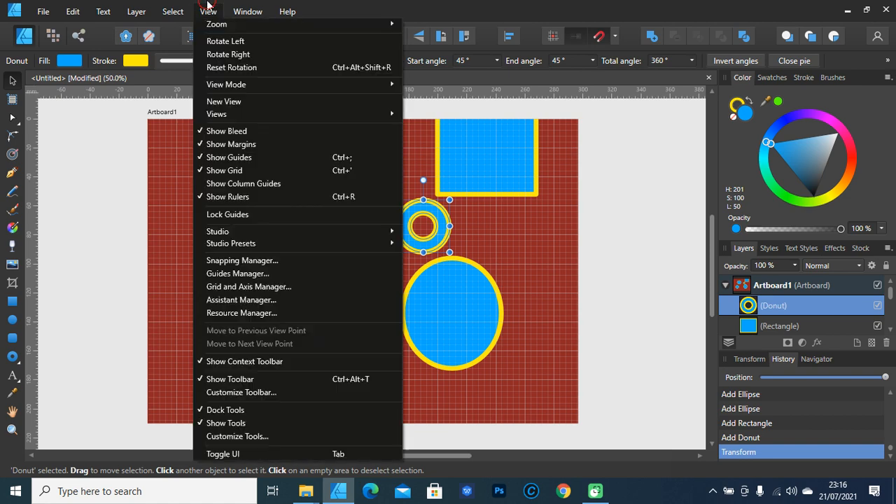
left_click(264, 183)
- Turn the grid display off and back on
left_click(208, 12)
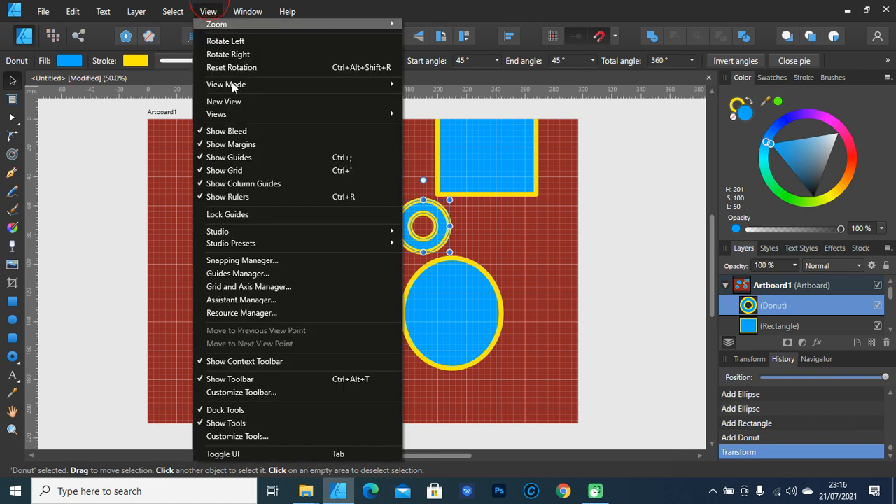
left_click(245, 170)
left_click(209, 12)
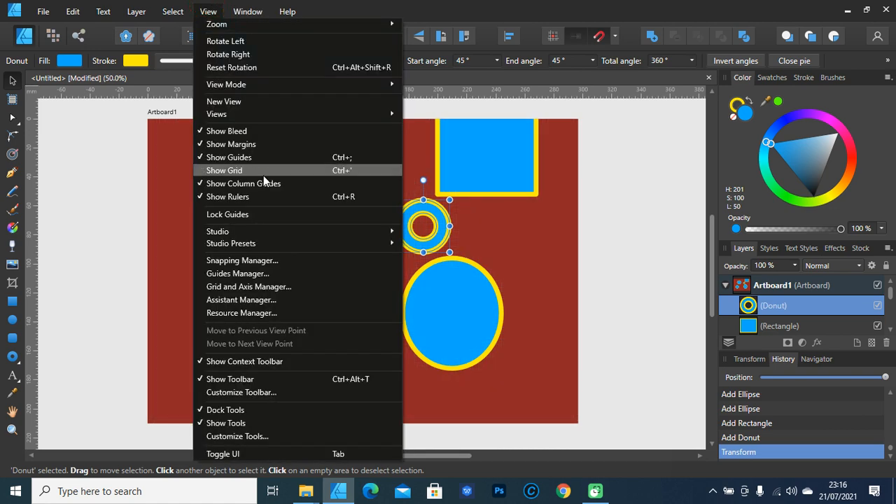
left_click(264, 172)
- Turn the guides display off and back on
left_click(209, 11)
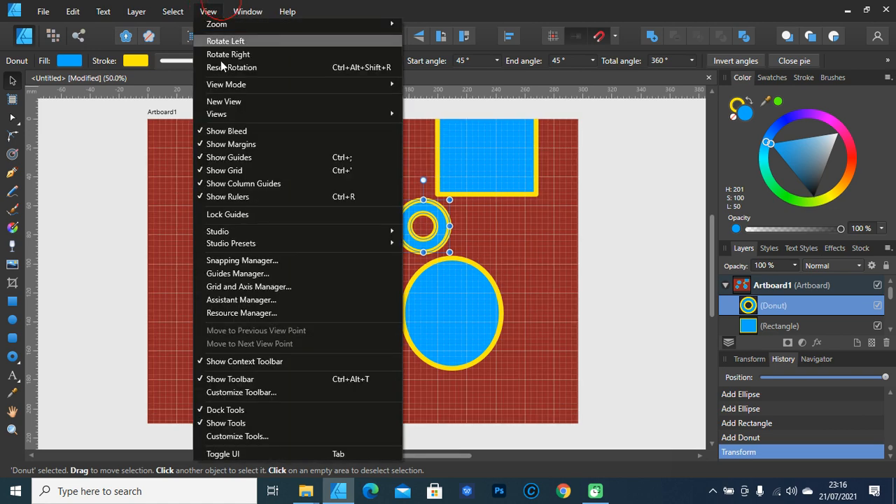
left_click(259, 160)
left_click(208, 11)
left_click(235, 160)
left_click(208, 11)
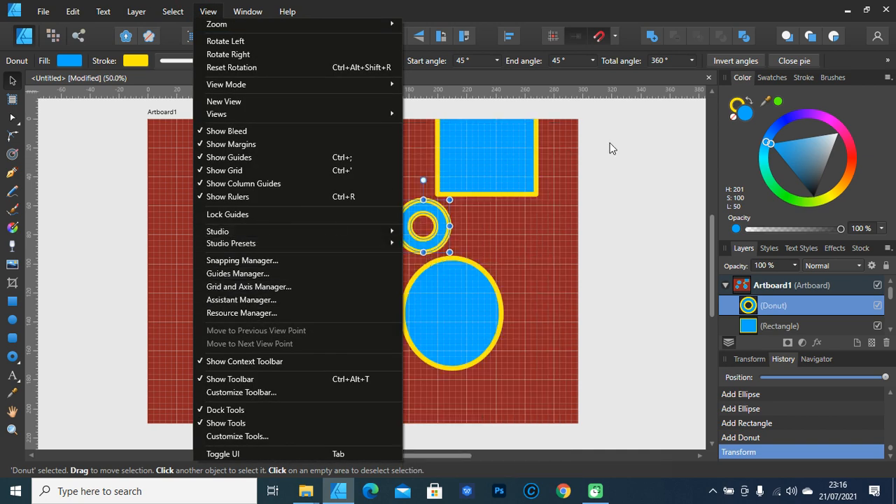
left_click(609, 148)
- Move the donut about 14 mm left and 8 mm up, and look through the artboard's list of layers
left_click_drag(449, 210, 415, 218)
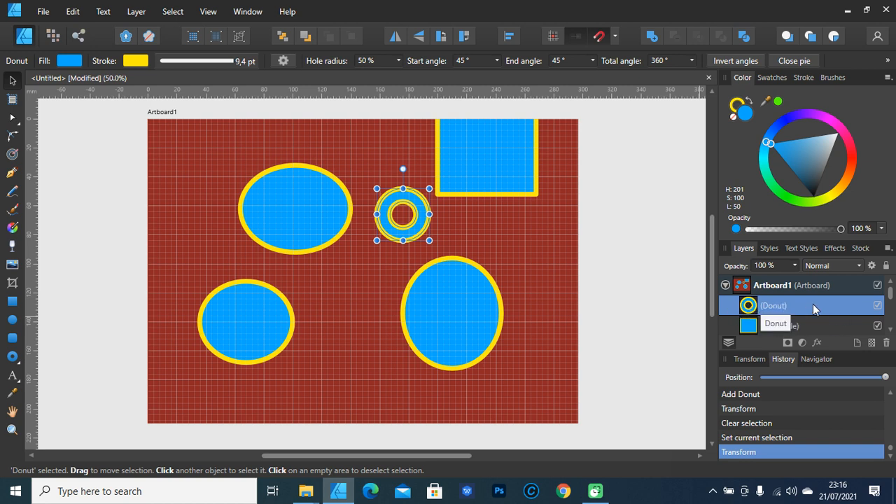
scroll(798, 319, "down", 3)
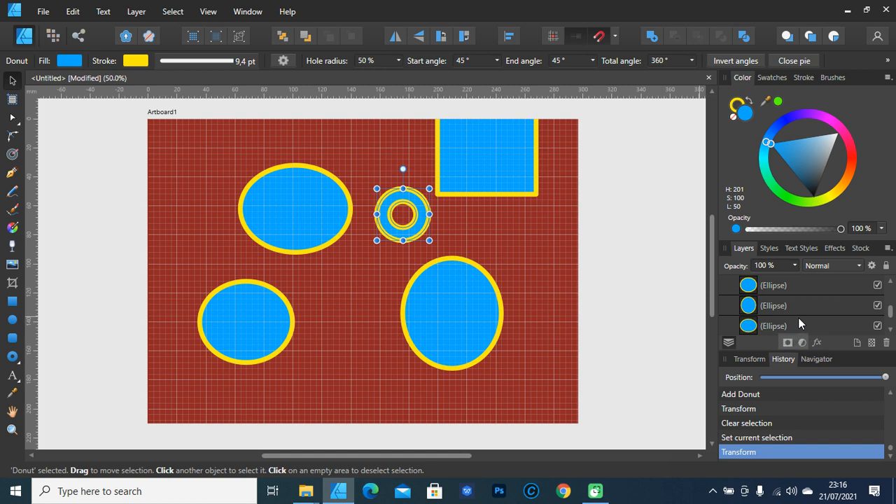
scroll(797, 321, "down", 1)
scroll(797, 321, "up", 4)
scroll(791, 322, "down", 3)
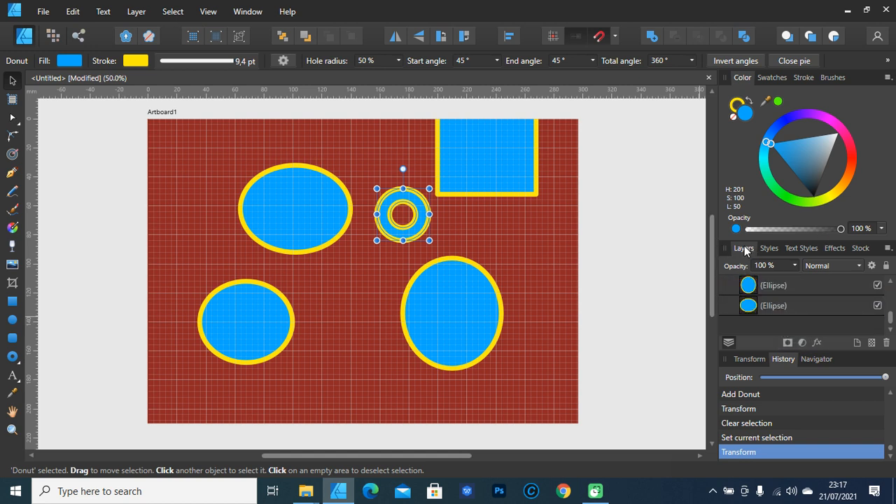
- Detach the Layers panel from the studio and enlarge it enough to list every layer of the artboard
left_click_drag(732, 248, 620, 137)
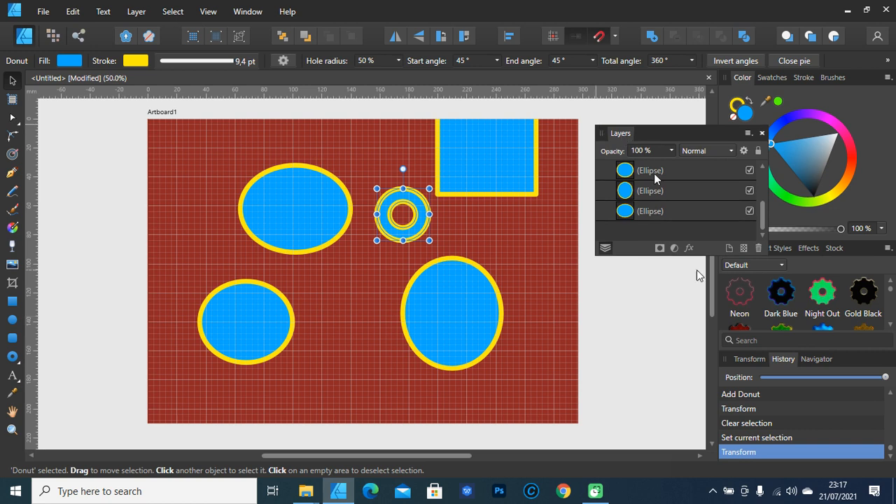
left_click_drag(703, 255, 702, 388)
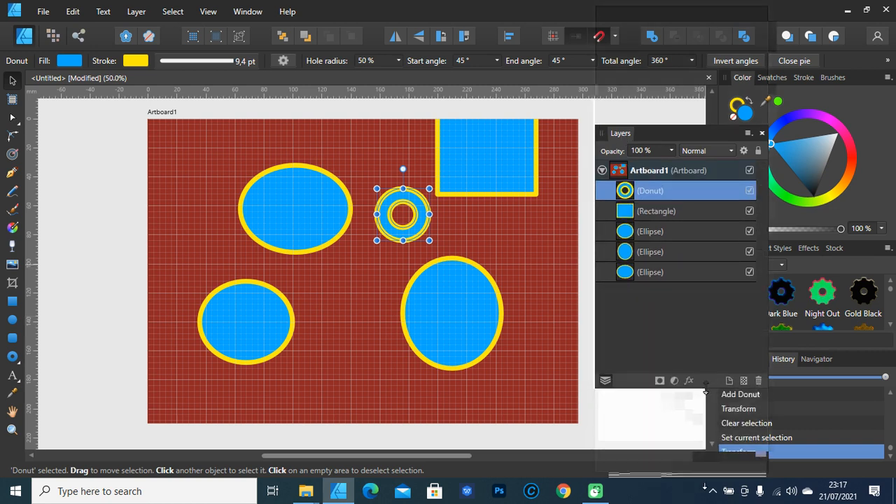
- Select the rectangle and ellipse layers one by one, ending on the rectangle, and dock the Layers panel back beside Styles
left_click(634, 211)
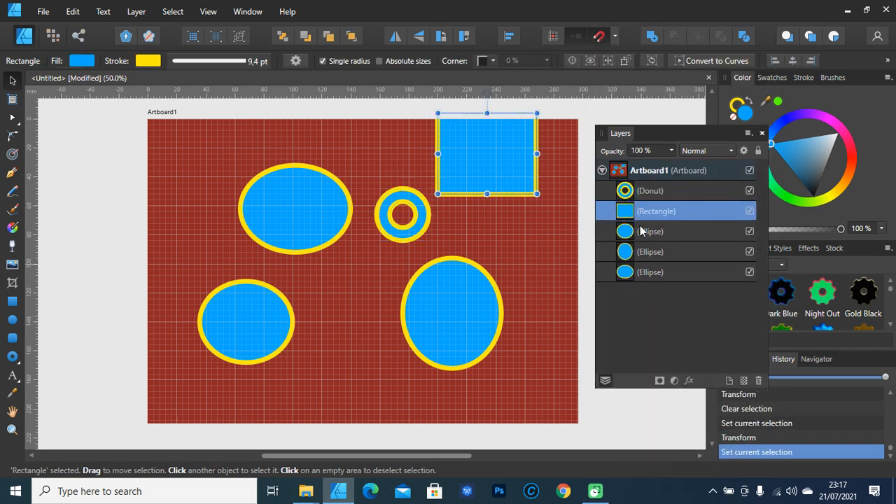
left_click(660, 232)
left_click(670, 254)
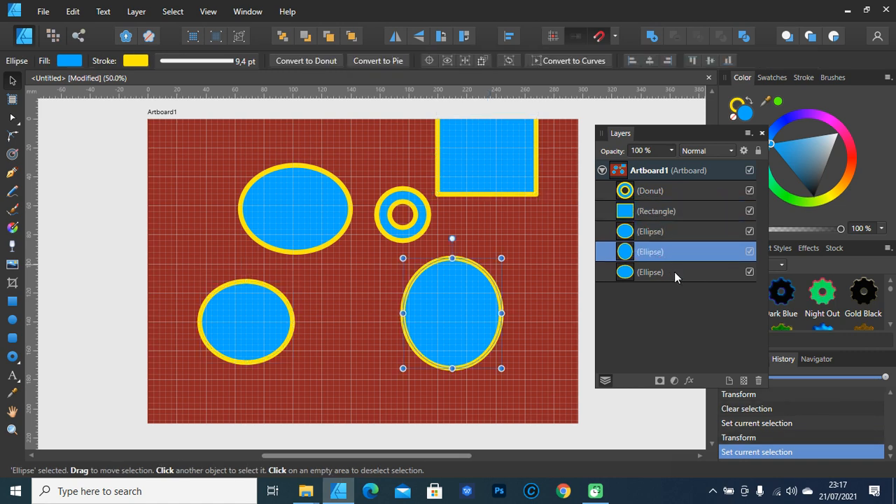
left_click(674, 272)
left_click(674, 233)
left_click(672, 212)
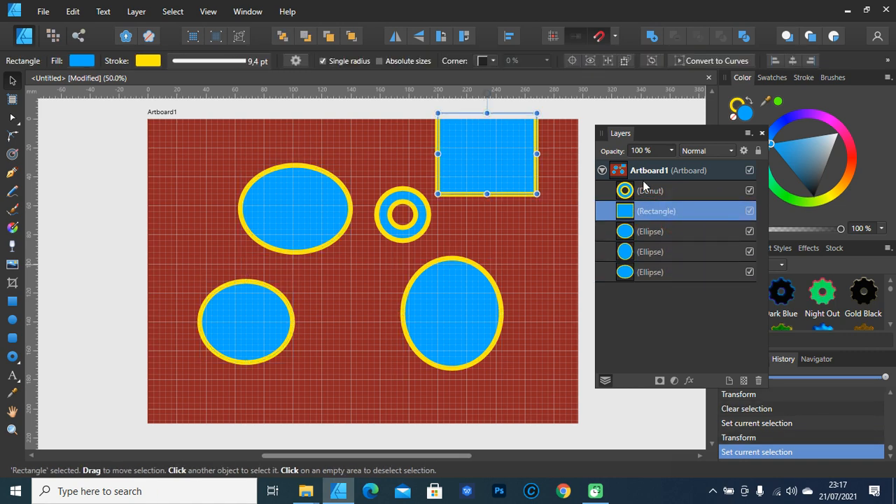
left_click_drag(621, 133, 738, 246)
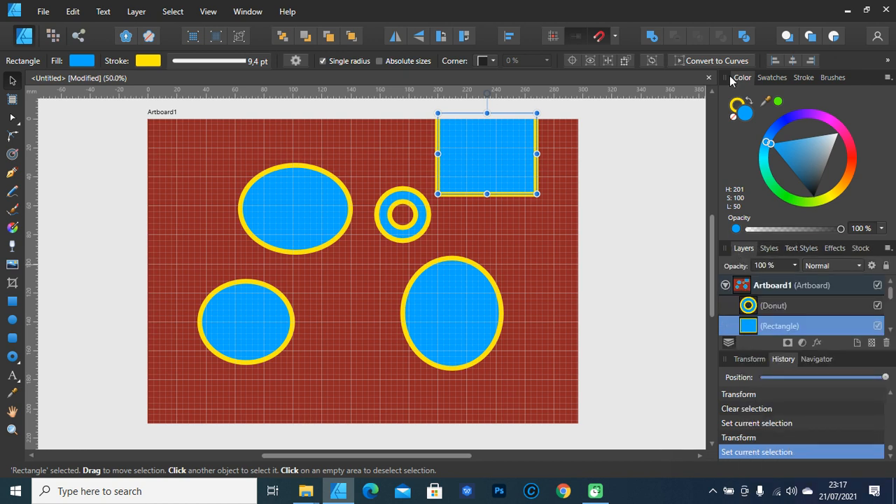
mouse_move(743, 79)
left_mouse_down()
mouse_move(616, 105)
mouse_move(574, 142)
mouse_move(610, 118)
mouse_move(736, 75)
left_mouse_up()
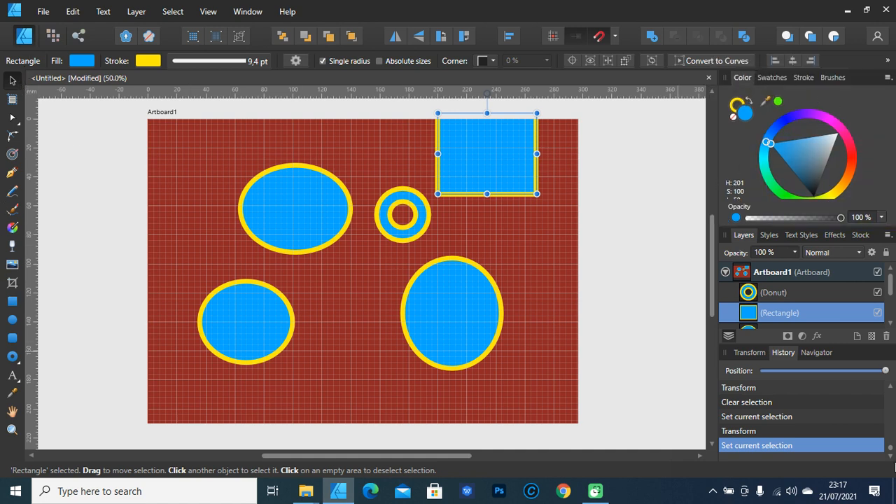
- Try changing the rectangle layer's opacity and return it to 100 %
left_click(794, 252)
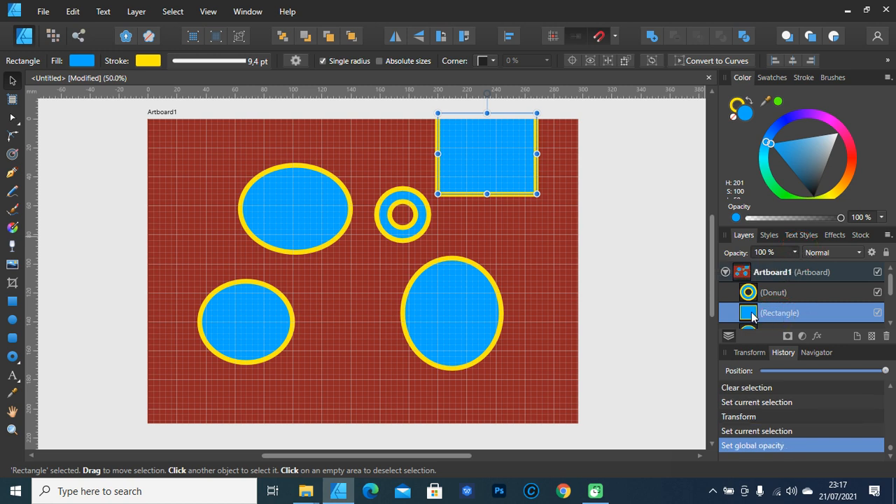
left_click(794, 253)
left_click_drag(793, 262, 814, 239)
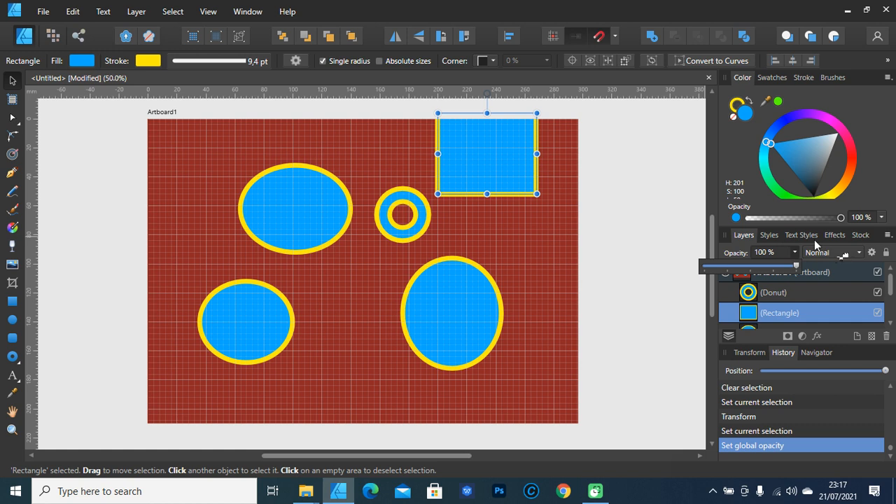
- Give the rectangle a linear transparency that is opaque beyond its lower-right corner and fades out towards its upper-left corner, and deselect it
left_click(12, 246)
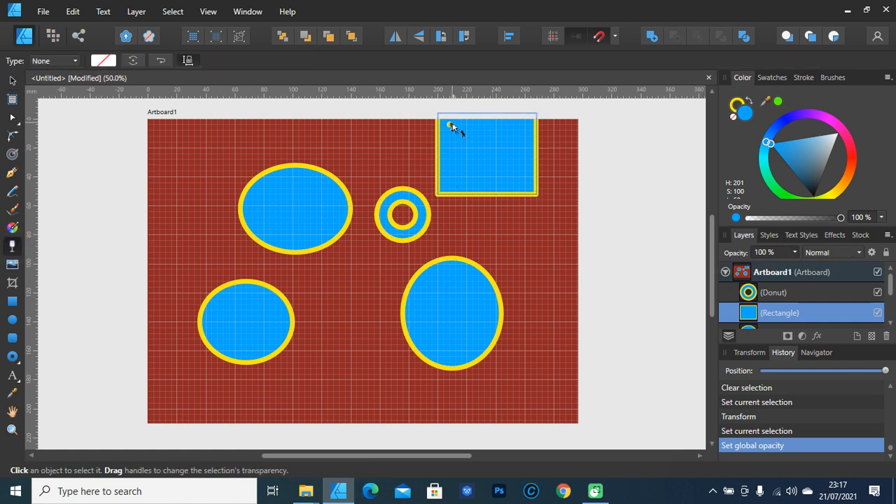
left_click_drag(450, 120, 511, 175)
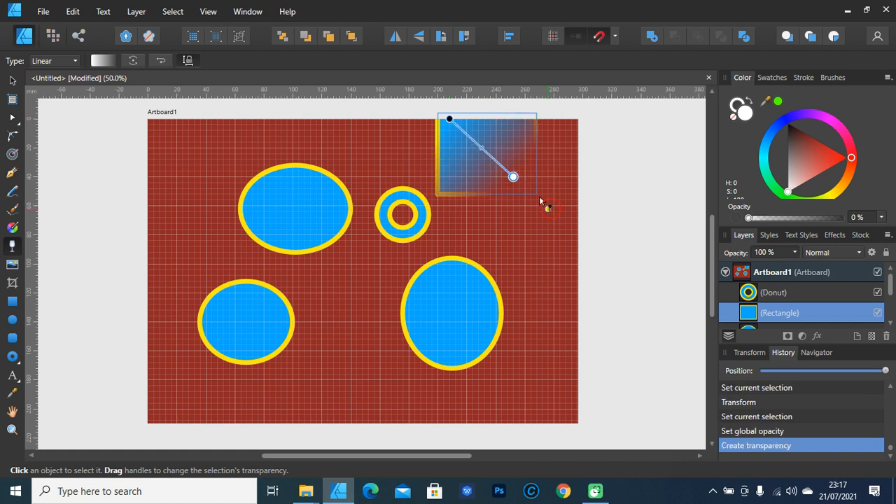
left_click_drag(548, 209, 444, 125)
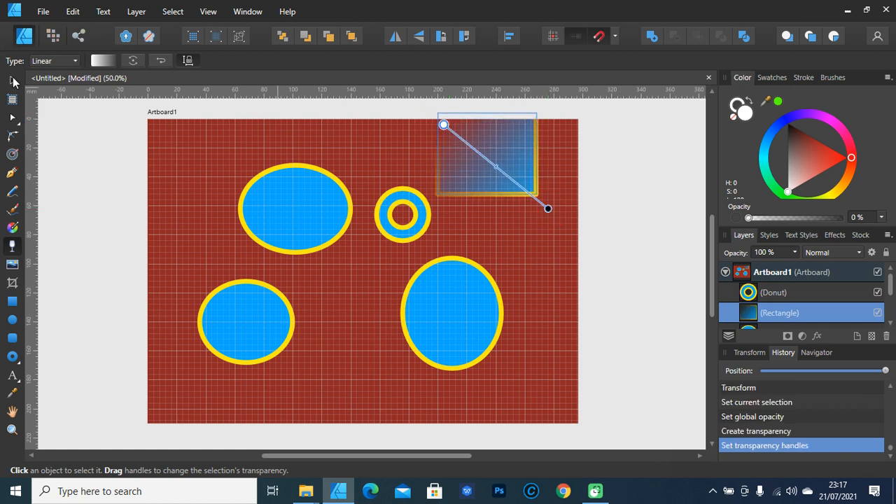
left_click(12, 81)
left_click(693, 247)
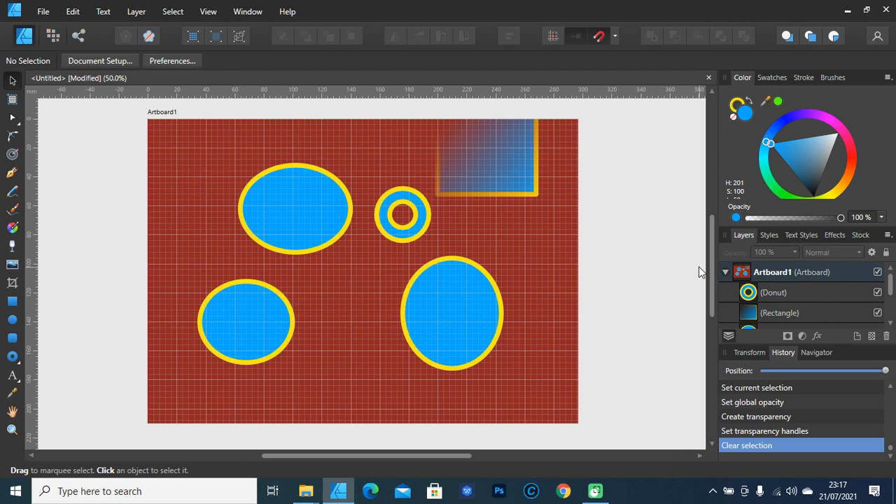
- Preview the blend modes on the tall ellipse below the donut without choosing one, and deselect it
left_click(452, 315)
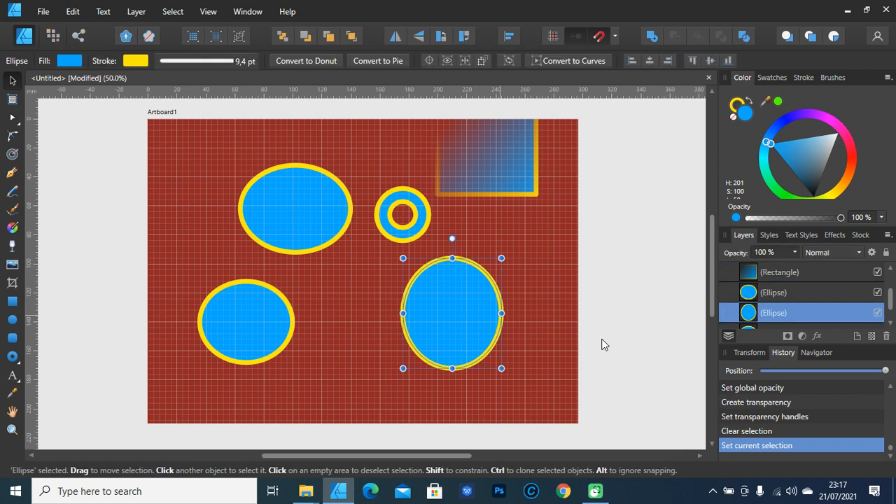
left_click(859, 252)
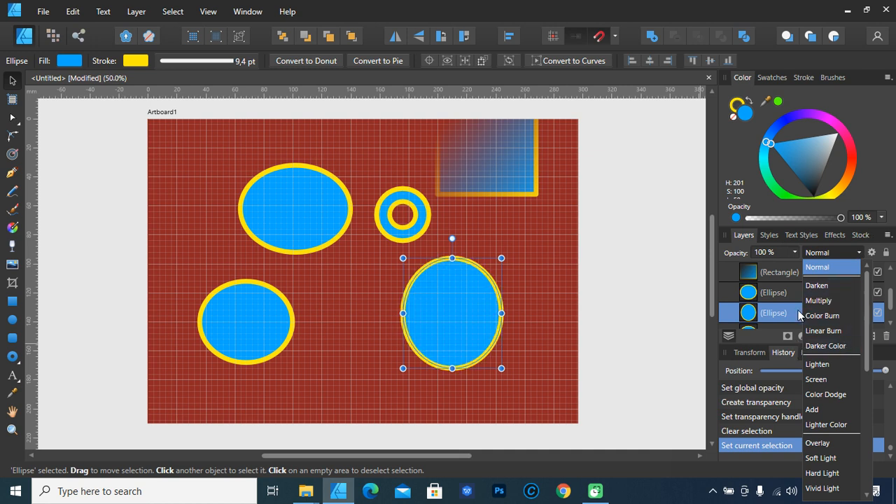
scroll(812, 297, "down", 5)
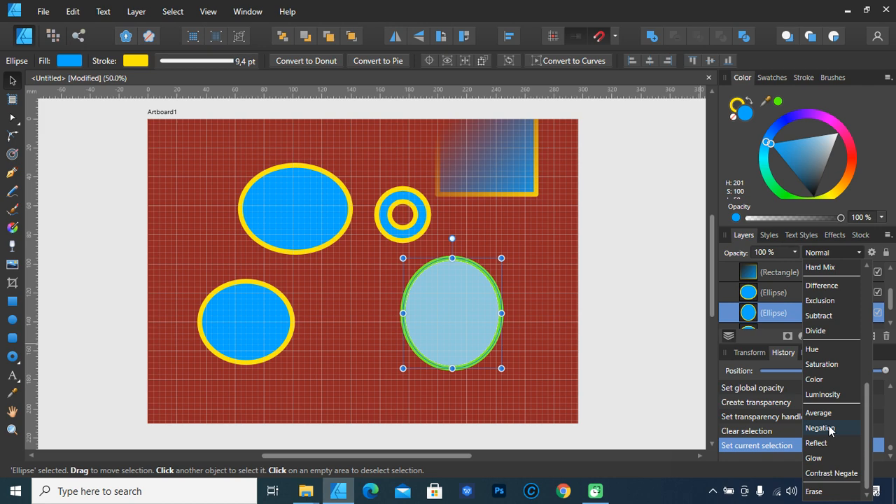
scroll(830, 430, "up", 5)
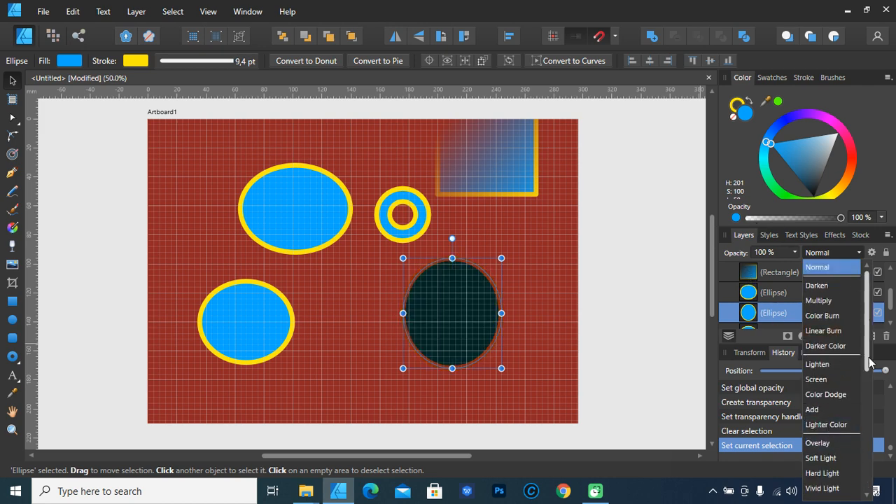
left_click(615, 238)
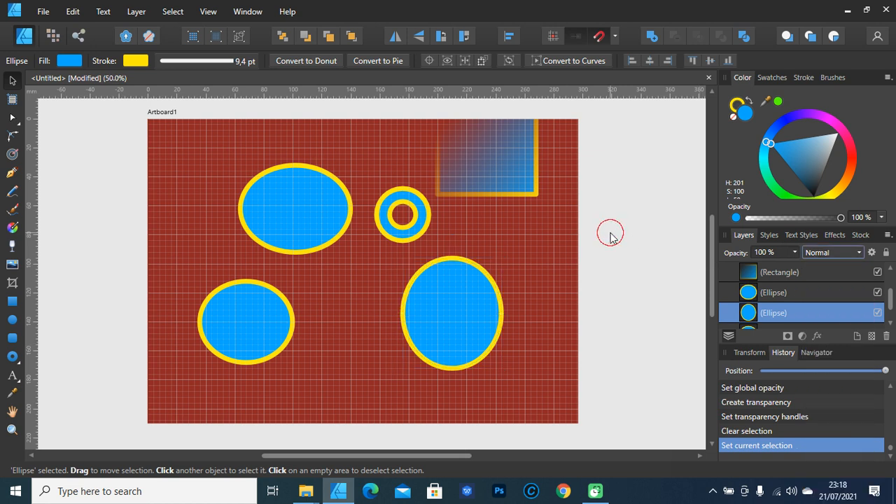
left_click(609, 234)
- Try the Default object styles on the upper-left ellipse, from blue plastic through gold to the cyan-to-green gradient
left_click(776, 234)
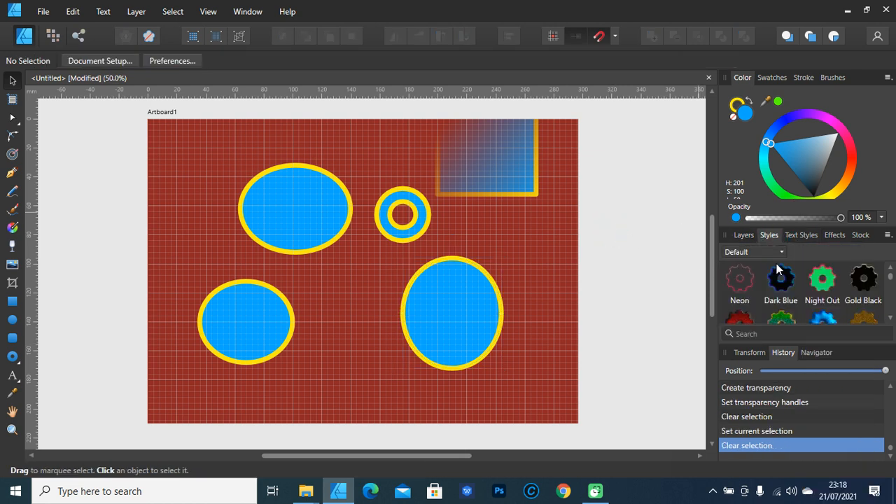
left_click(320, 224)
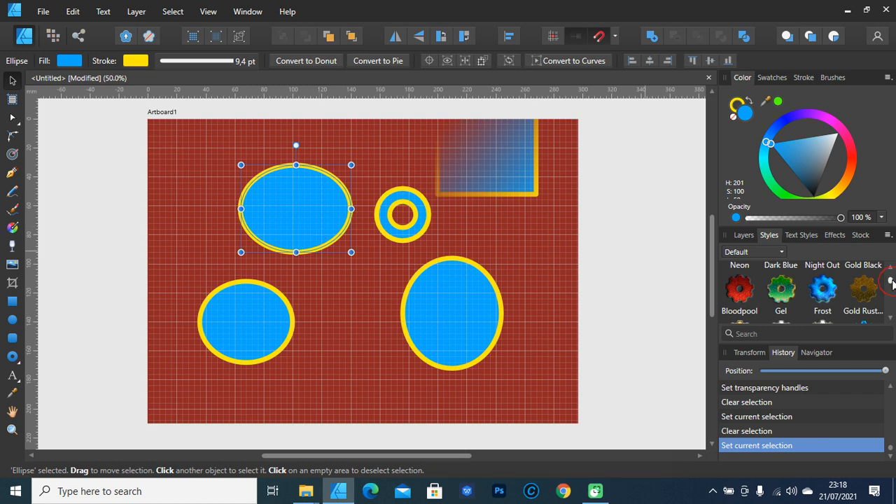
left_click_drag(892, 282, 892, 279)
scroll(890, 279, "down", 2)
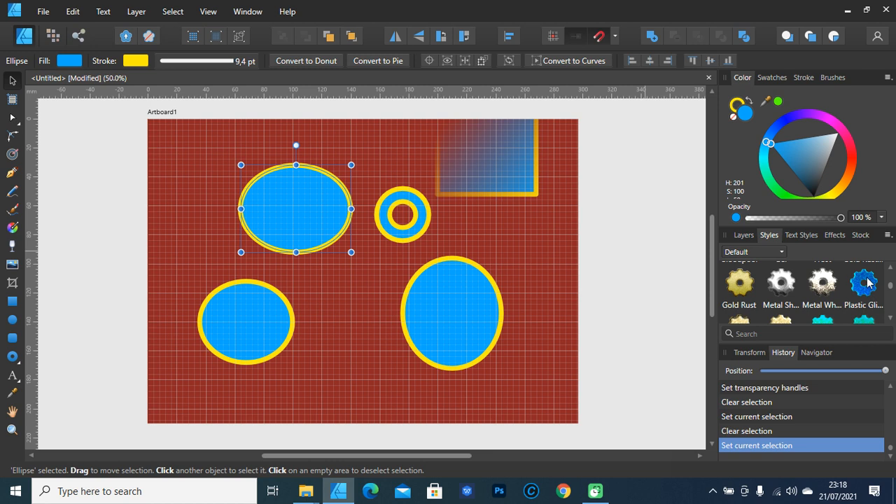
left_click(867, 282)
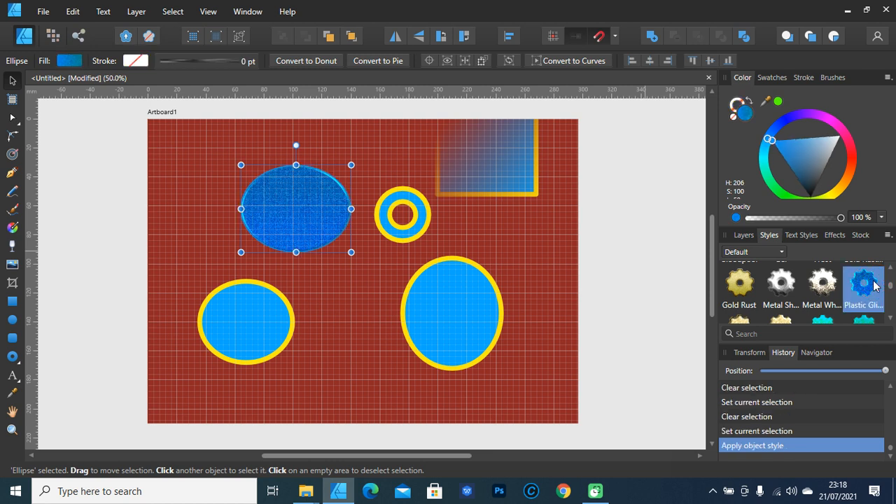
scroll(757, 283, "down", 1)
left_click(739, 314)
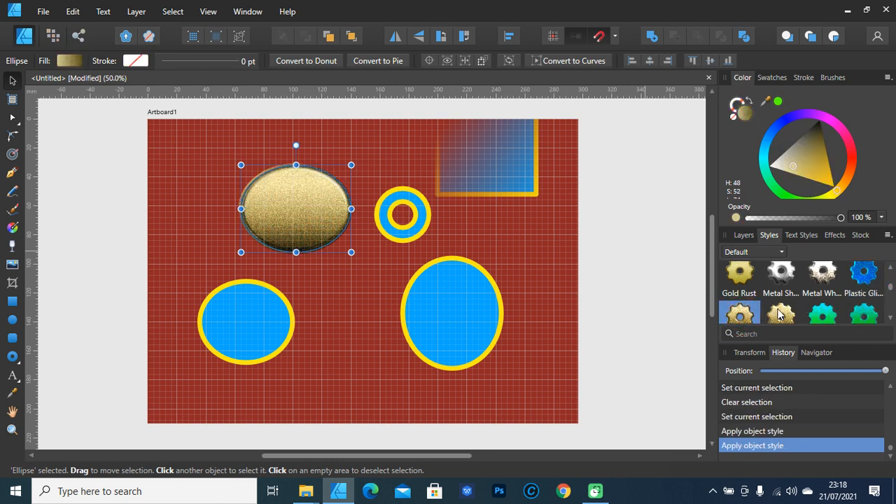
left_click(819, 315)
scroll(850, 305, "down", 1)
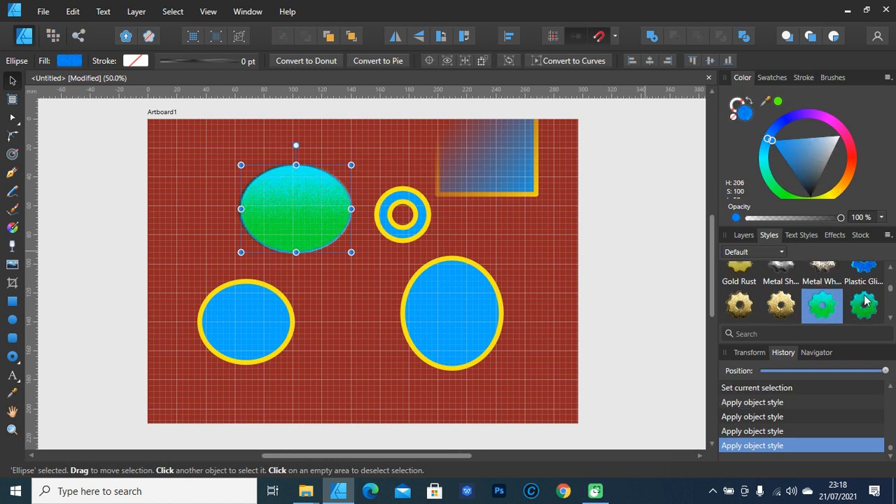
- Try the textured green and orange-to-purple 80s Gel styles from the Default category on the upper-left ellipse, and deselect it
left_click(843, 306)
scroll(833, 301, "down", 1)
scroll(825, 297, "down", 1)
left_click(780, 292)
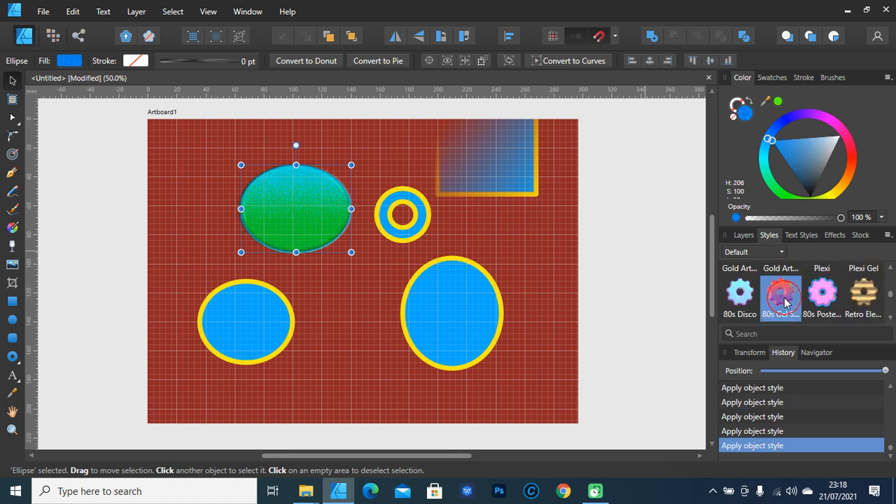
left_click(645, 241)
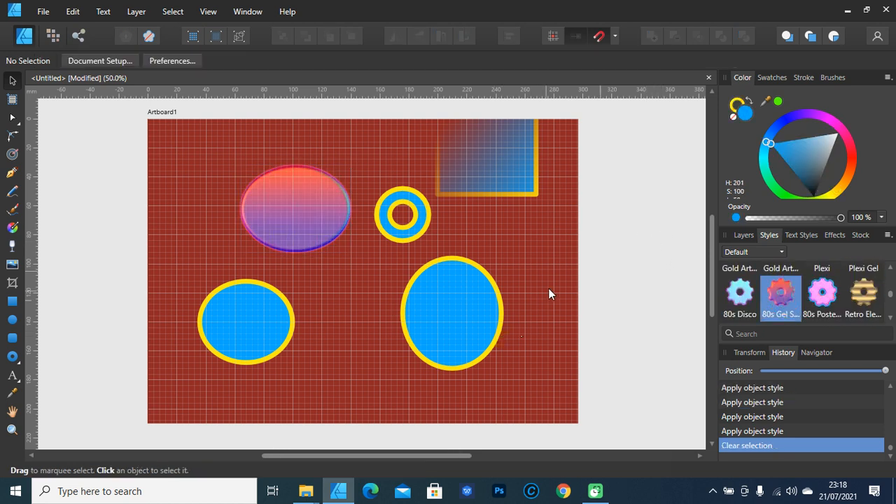
- Give the tall ellipse below the donut a linear magenta-to-blue gradient, with magenta at H 301, S 100, L 50, and widen it into a shifted circle
left_click(476, 330)
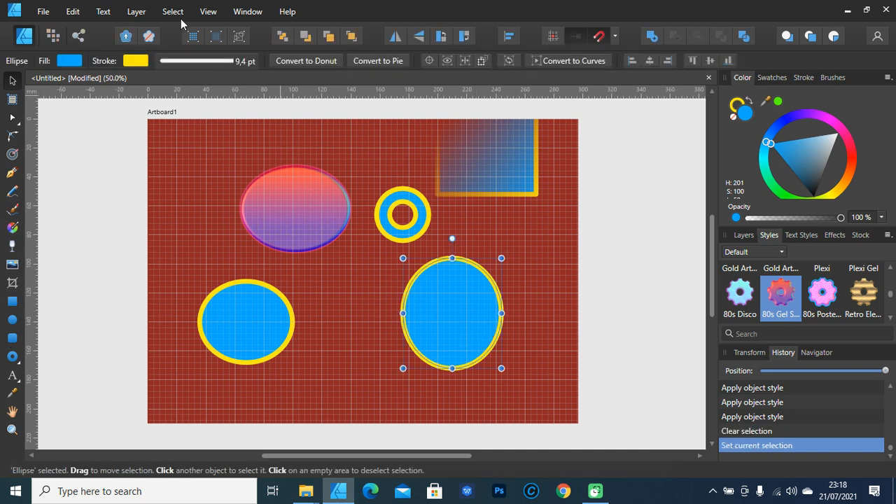
left_click(78, 61)
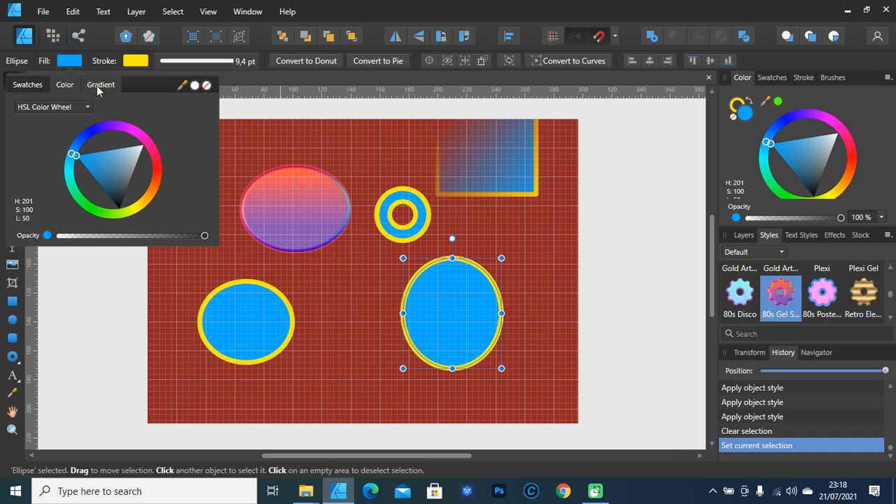
left_click(100, 84)
left_click(16, 118)
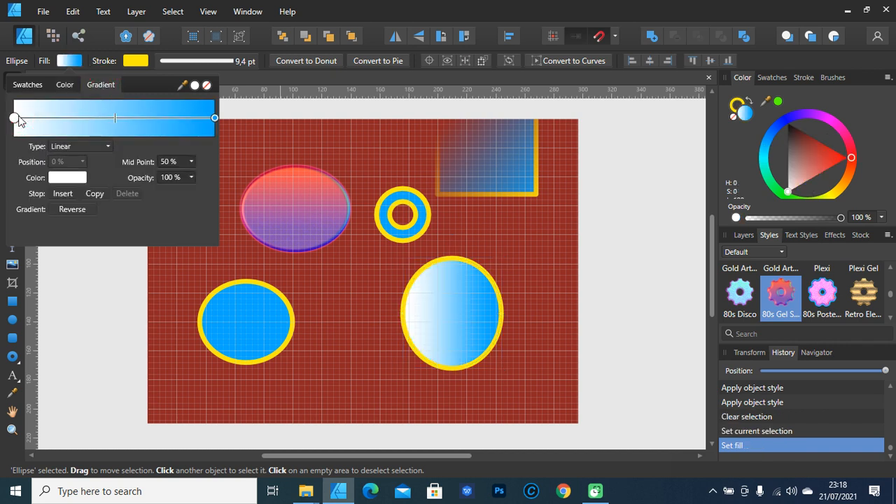
left_click(77, 178)
left_click(121, 233)
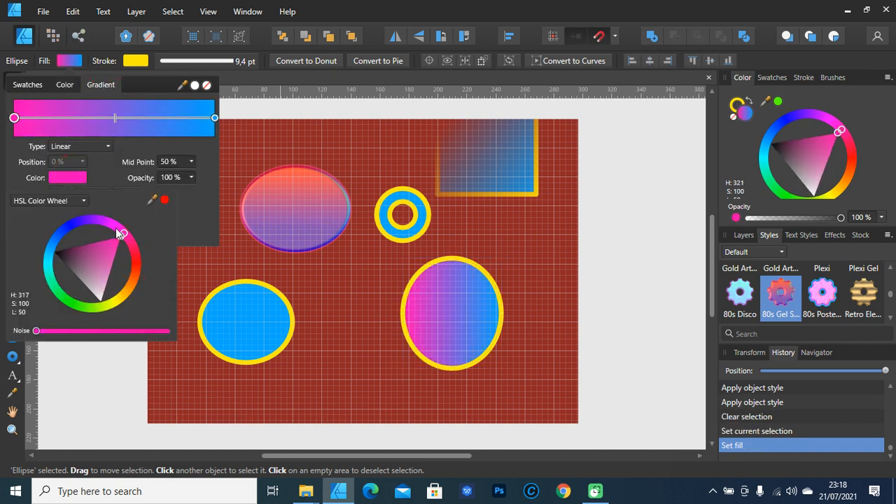
left_click_drag(120, 233, 114, 226)
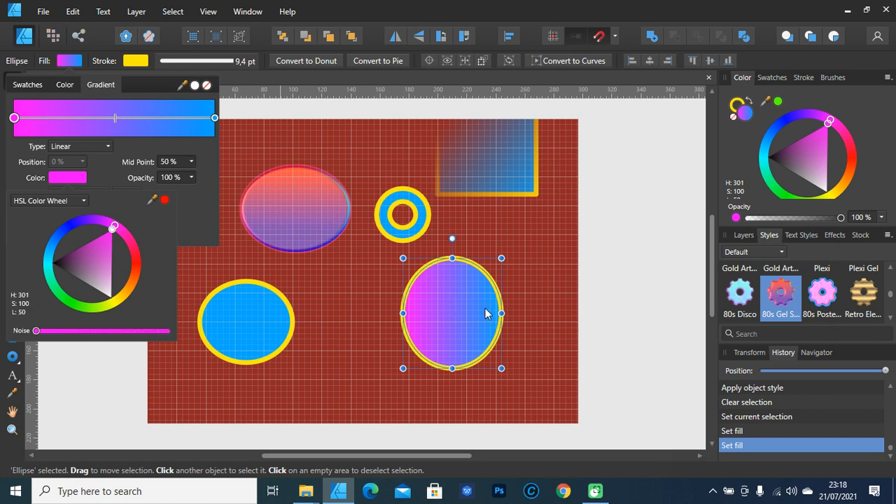
left_click_drag(501, 312, 513, 312)
left_click_drag(497, 347, 509, 362)
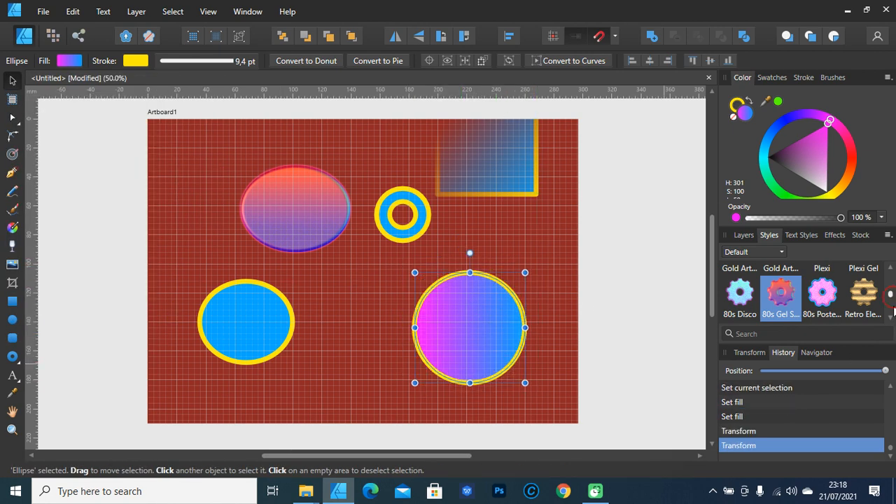
- Save the appearance of the magenta-to-blue circle as a new style in the Default category, and deselect the circle
left_click_drag(890, 295, 889, 326)
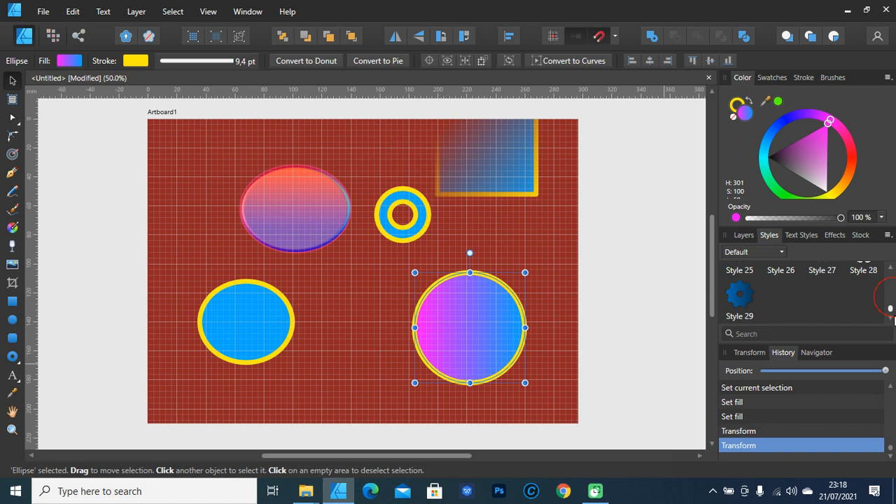
left_click(295, 385)
left_click(485, 300)
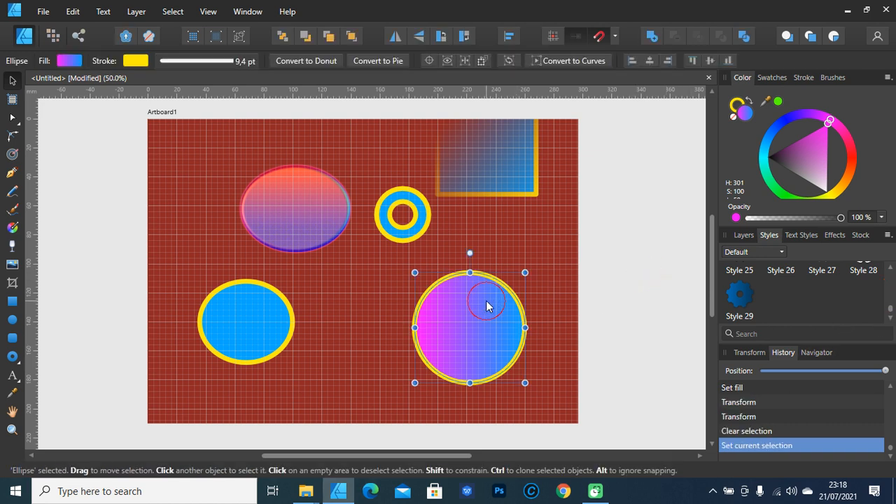
left_click(888, 236)
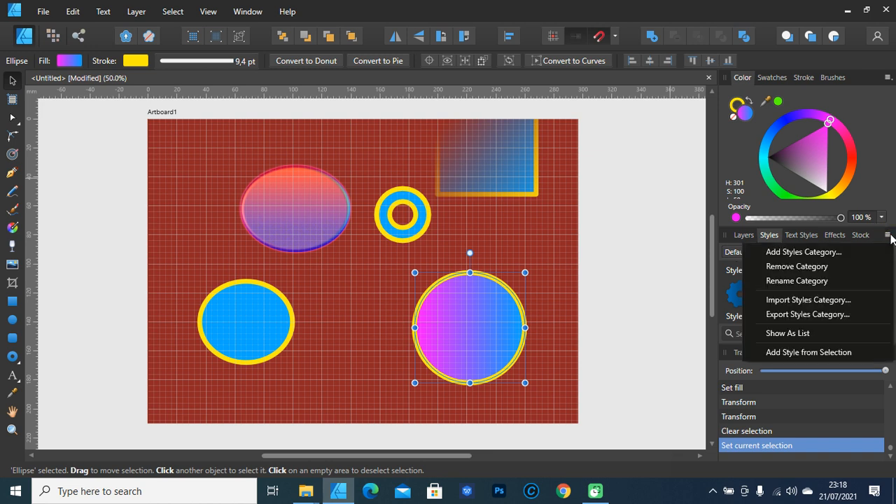
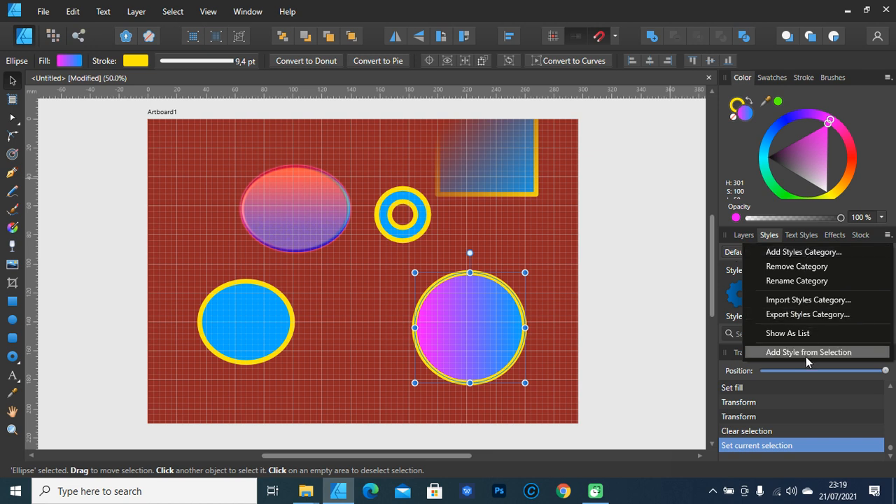
left_click(805, 352)
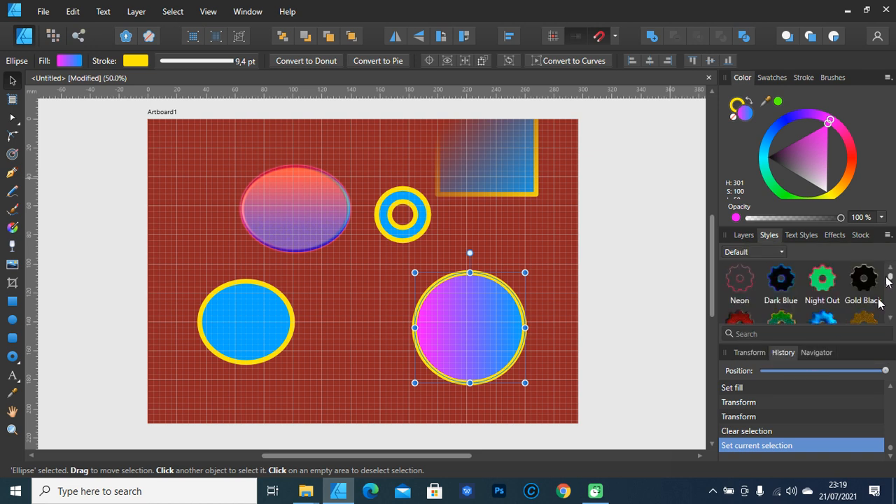
scroll(879, 302, "down", 5)
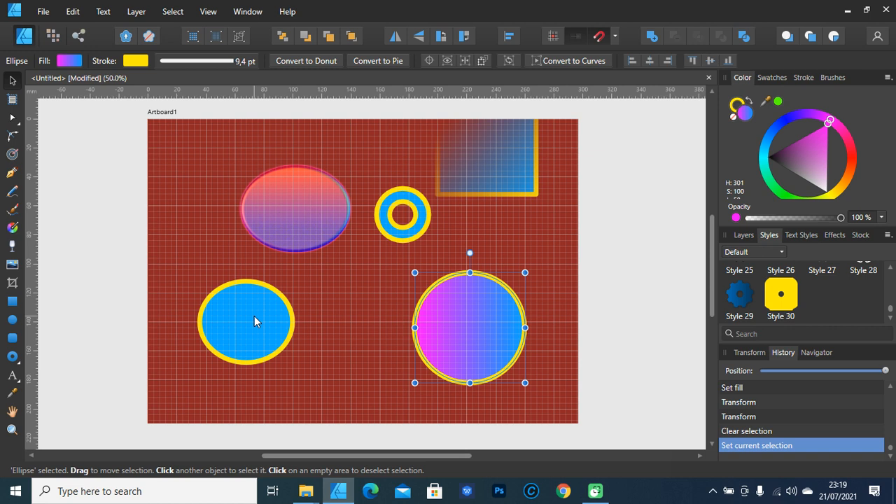
left_click(693, 286)
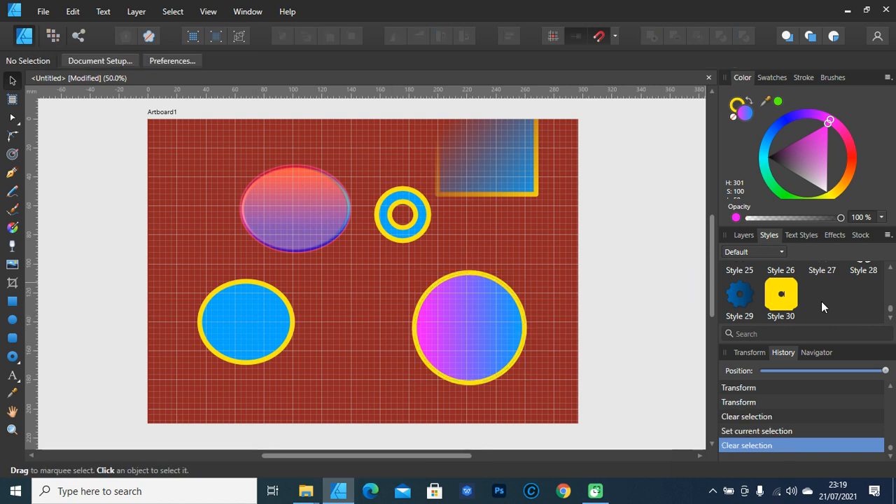
- Apply the saved Style 30 to the lower-left ellipse, the rectangle, the upper-left ellipse and the donut, and deselect everything
left_click(237, 315)
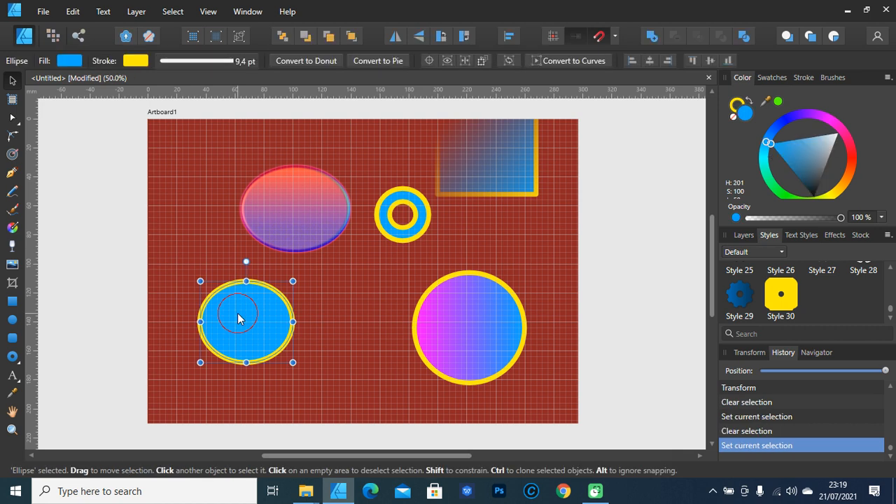
left_click(788, 294)
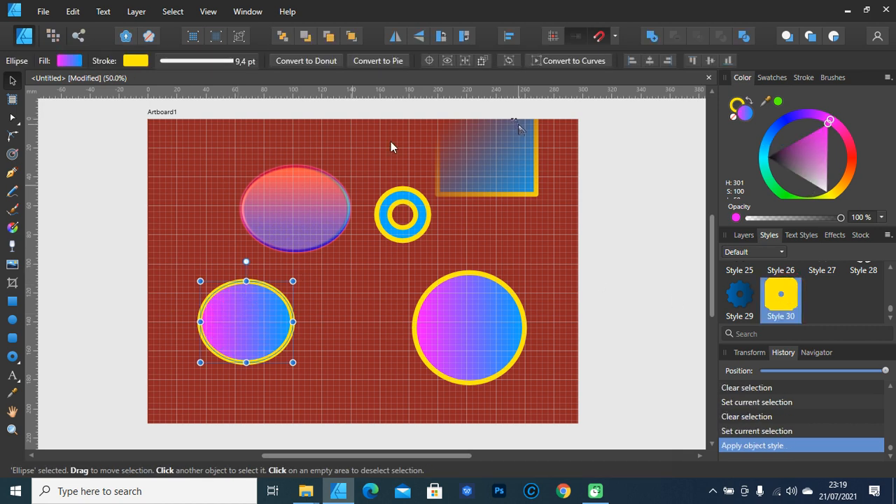
left_click(521, 131)
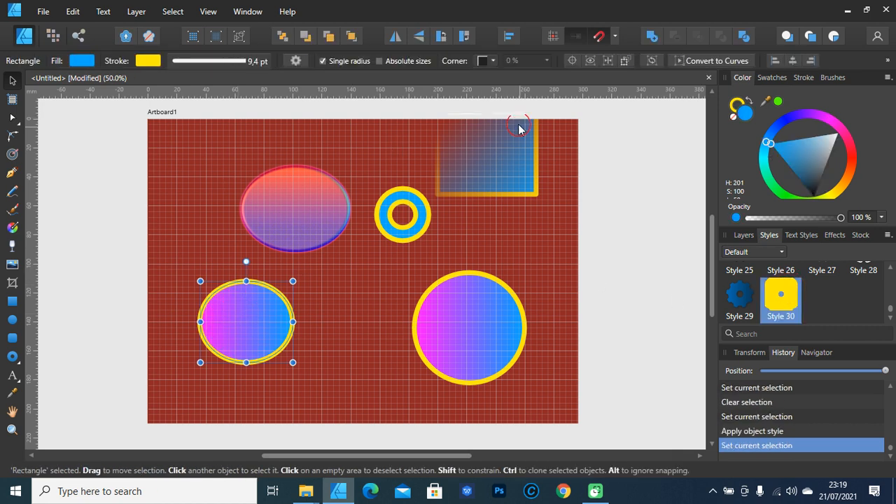
left_click(795, 298)
left_click(305, 201)
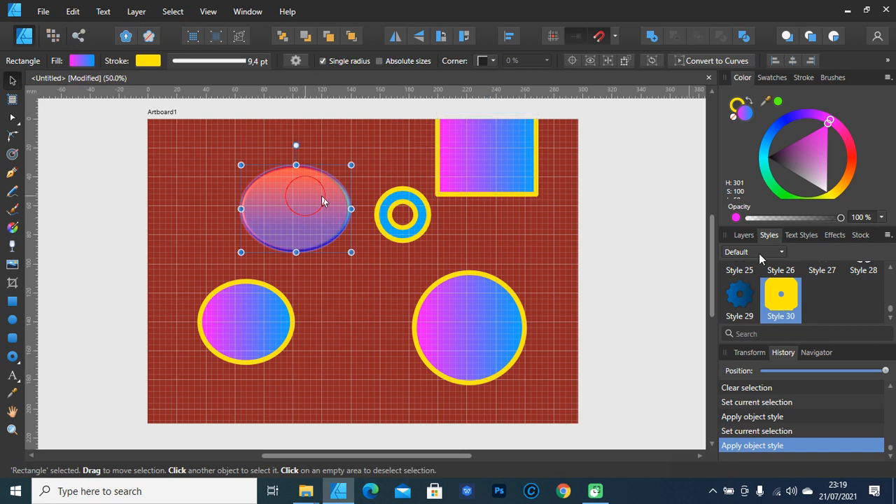
left_click(781, 297)
left_click(378, 211)
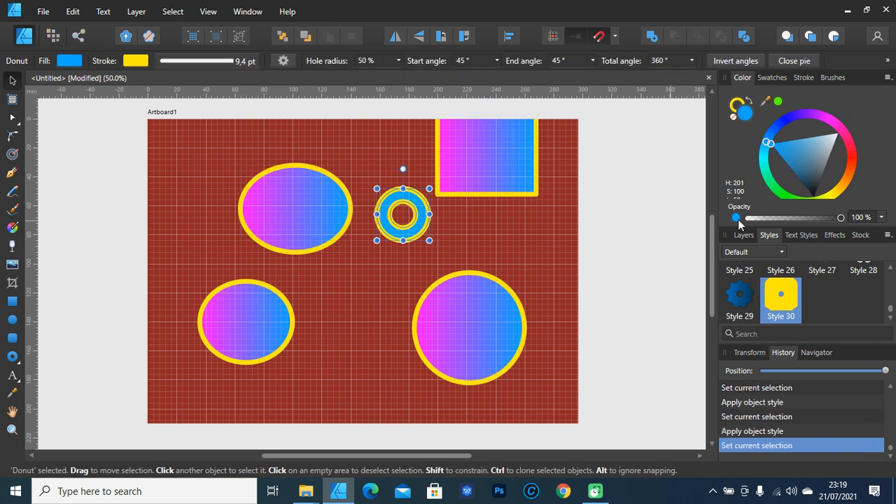
left_click(781, 298)
left_click(616, 251)
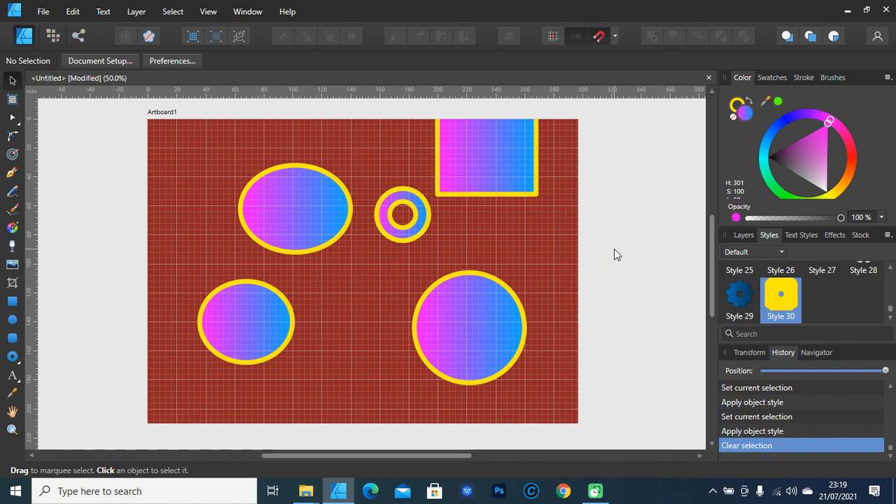
left_click(504, 308)
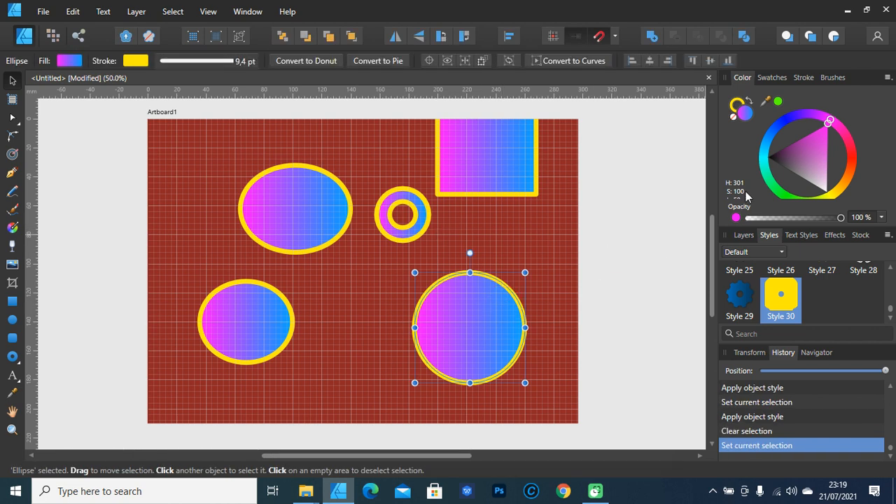
left_click(644, 201)
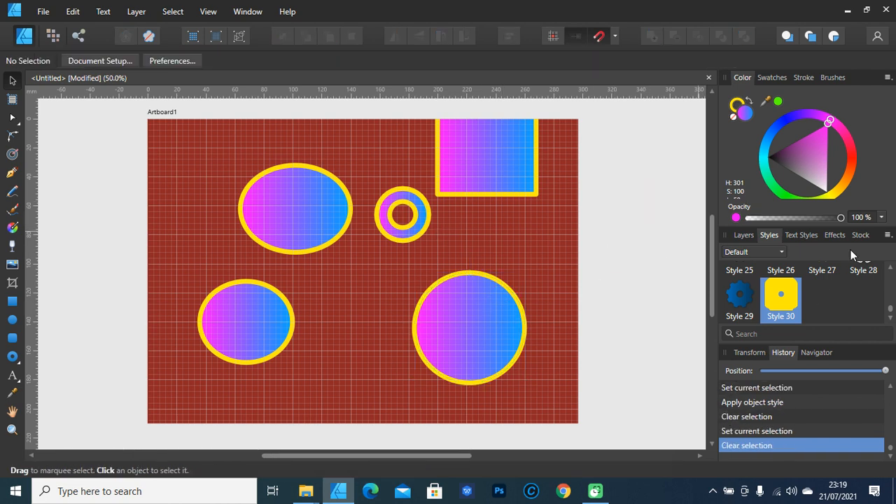
left_click(887, 235)
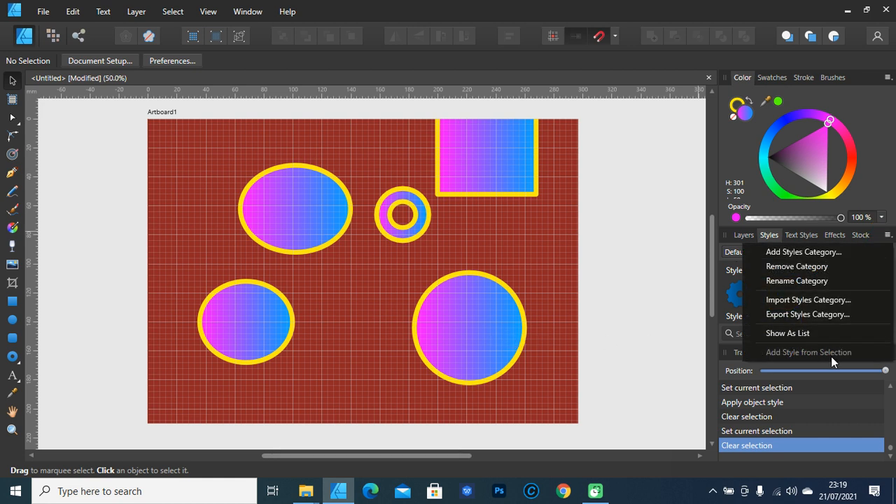
left_click(643, 281)
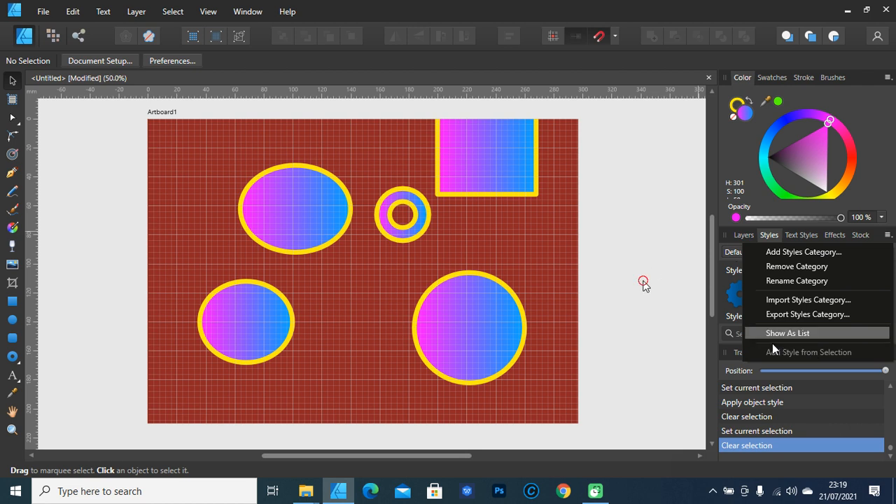
- Show the text styles, add the artistic text "Text contoh" between the two lower shapes, and enlarge it to about 64.4 pt
left_click(801, 236)
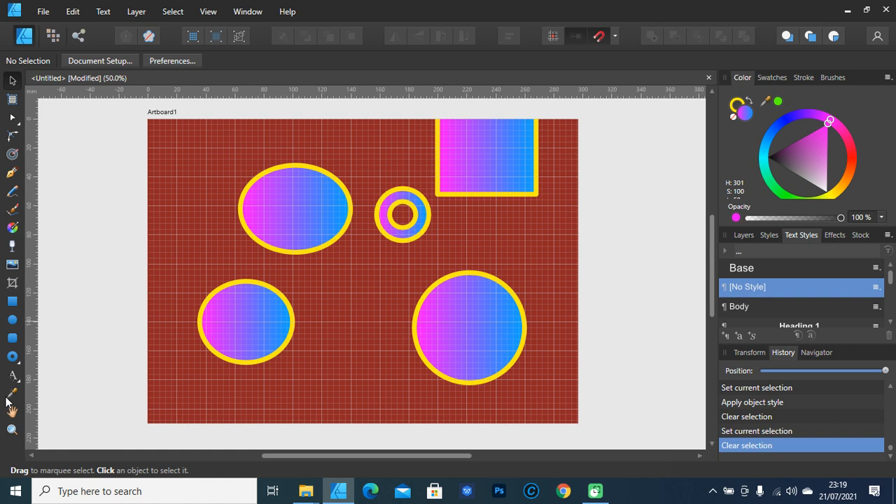
left_click(12, 376)
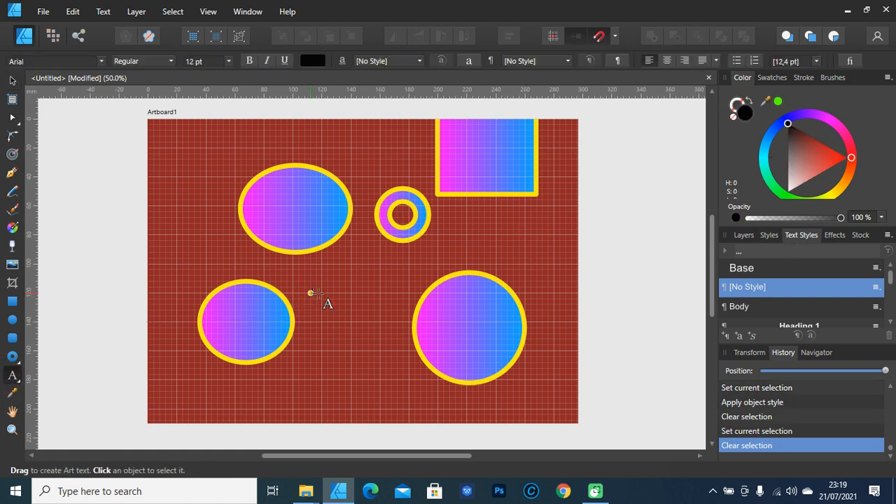
left_click(333, 288)
type("Te")
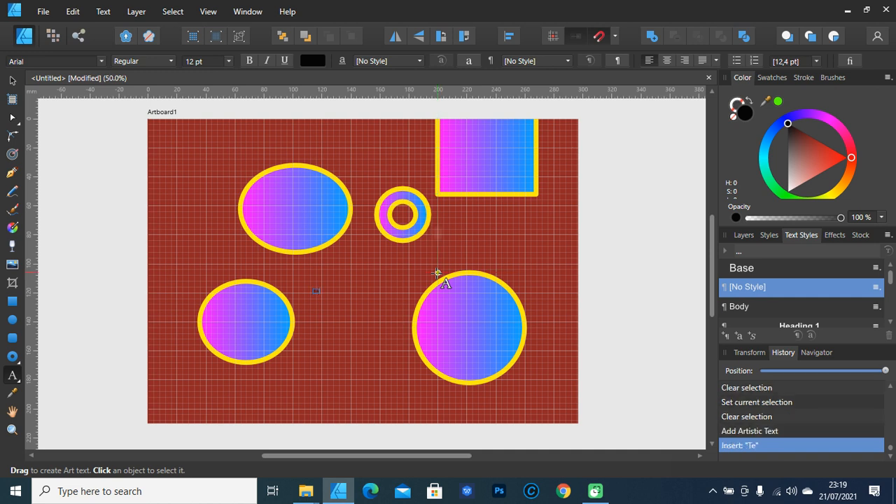
type("xt contoh")
left_click(12, 80)
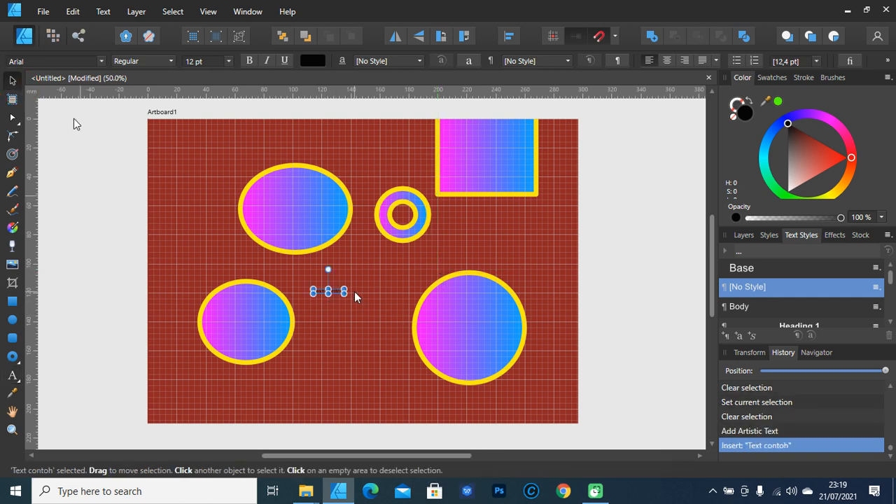
left_click_drag(345, 294, 478, 302)
- Set the text in Almond Nougat at about 160.9 pt, and stack two duplicates of it vertically
left_click(102, 61)
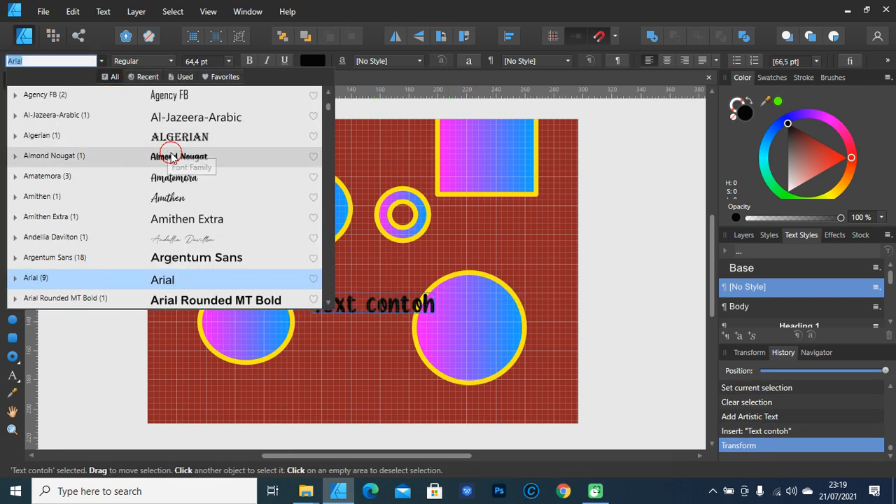
left_click(170, 156)
left_click_drag(431, 308, 553, 319)
mouse_move(501, 331)
left_mouse_down()
mouse_move(490, 287)
mouse_move(497, 282)
mouse_move(488, 357)
mouse_move(490, 345)
mouse_move(496, 407)
mouse_move(500, 389)
mouse_move(502, 398)
left_mouse_up()
- Change the font of the uppermost "Text contoh" copy to Amithen
left_click(510, 283)
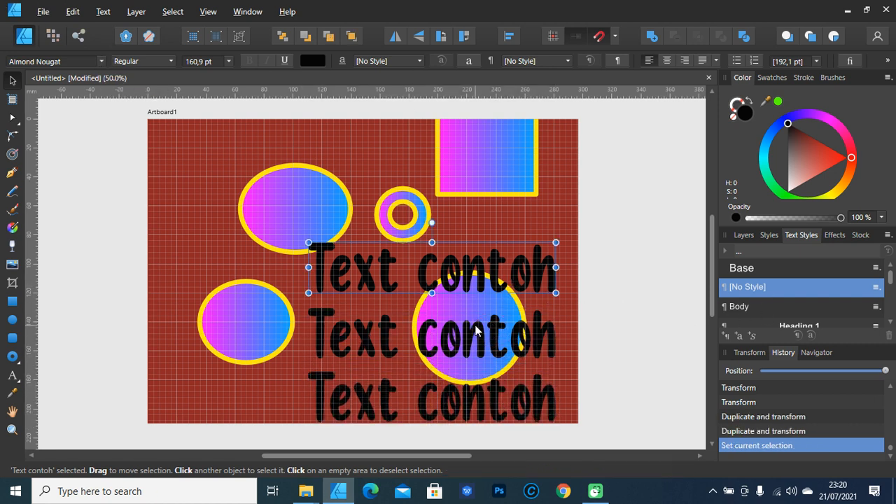
left_click(98, 61)
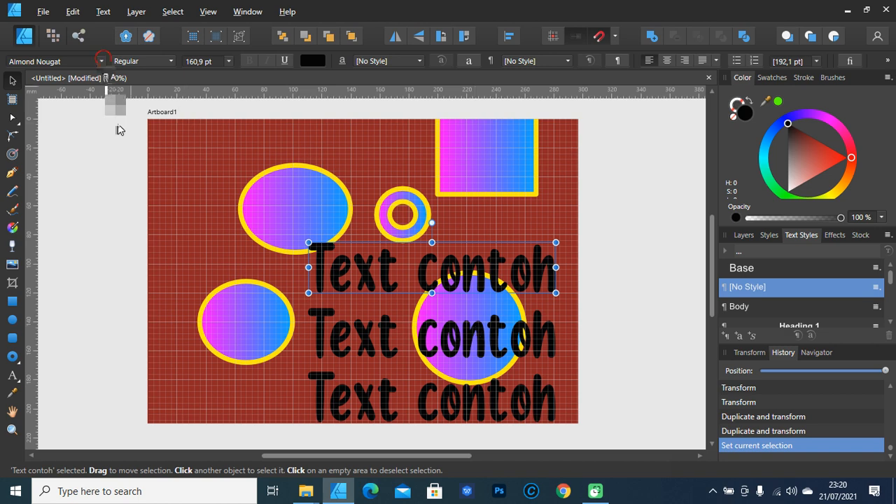
left_click(180, 203)
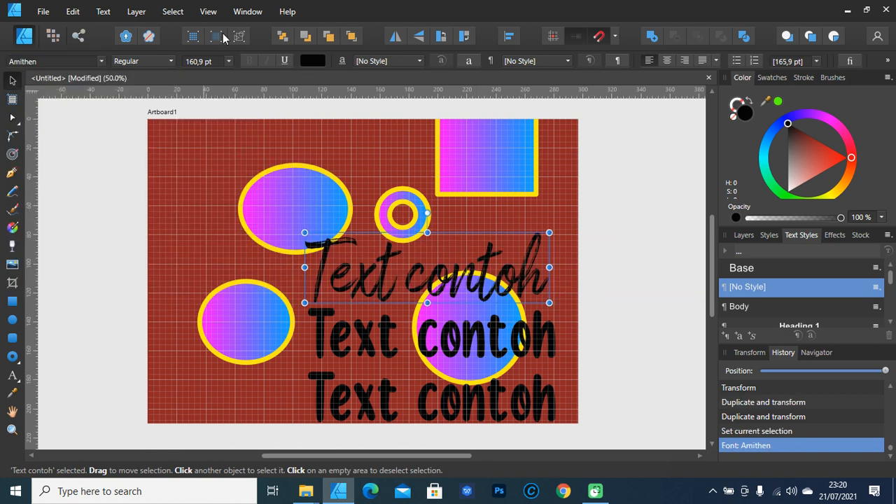
- Fill the uppermost text with a linear gradient from white to blue, using H 234, S 100, L 50 for the blue
left_click(312, 62)
mouse_move(312, 126)
left_mouse_down()
mouse_move(337, 125)
mouse_move(286, 135)
left_mouse_up()
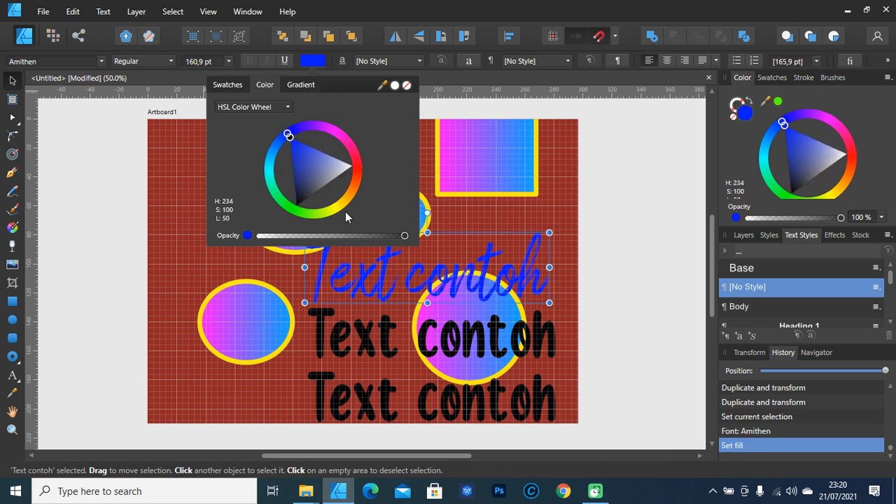
left_click(302, 85)
left_click(214, 119)
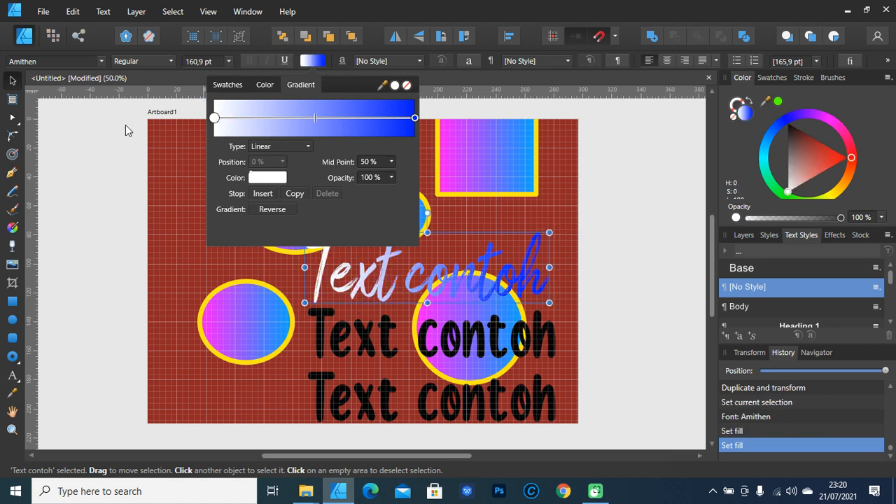
- Set the starting colour of the uppermost text's gradient to H 339, S 100, L 50
left_click(265, 178)
left_click(311, 254)
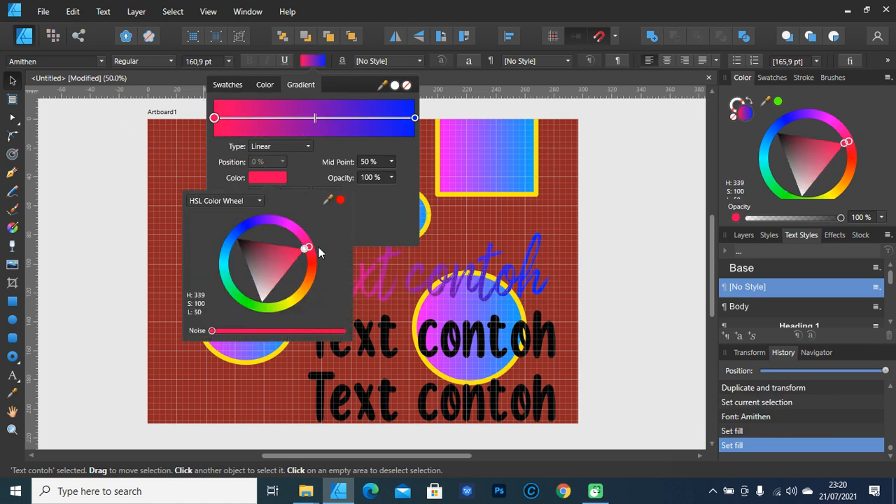
left_click(626, 196)
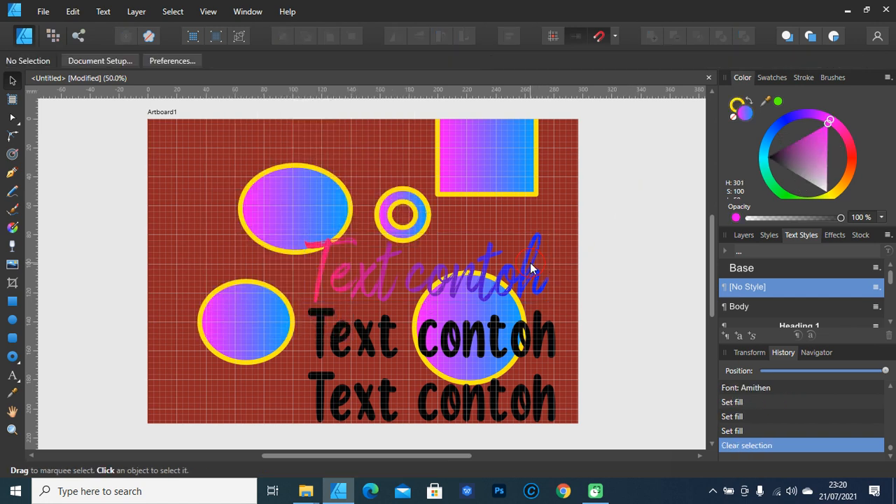
- Compare the formatting of the uppermost and middle texts, select the uppermost one, and view the file browser for importing text styles
left_click(530, 262)
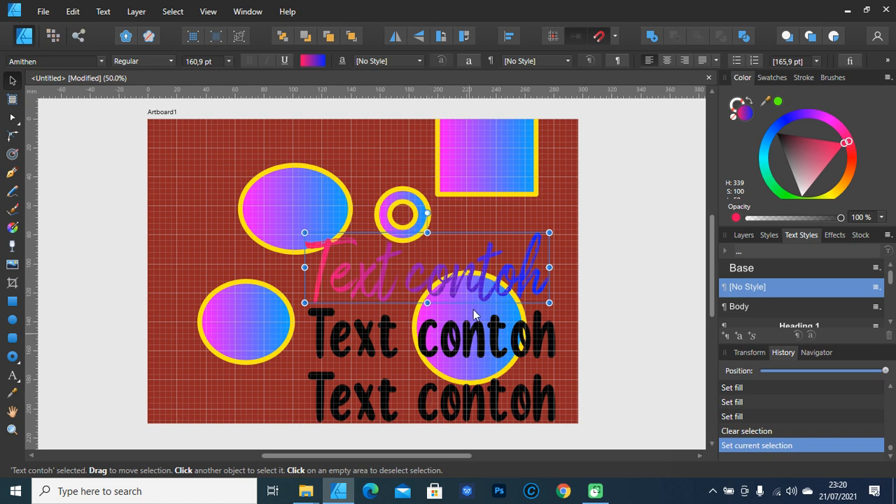
left_click(469, 343)
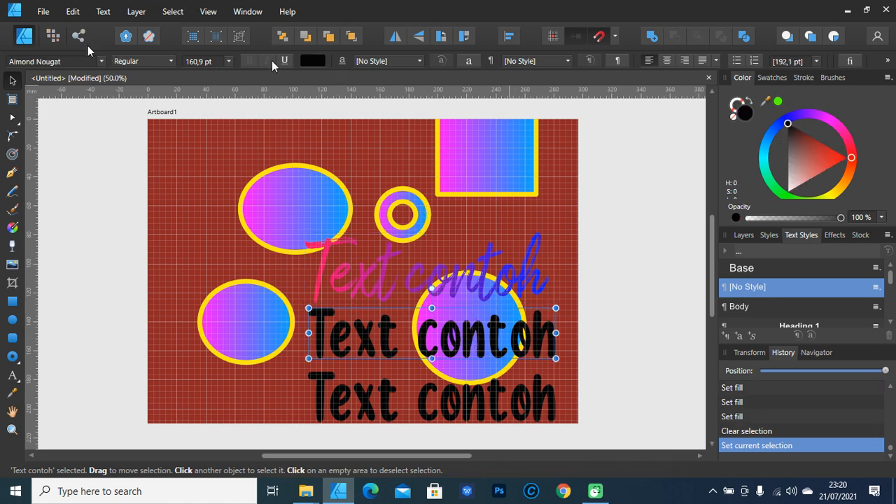
left_click(473, 272)
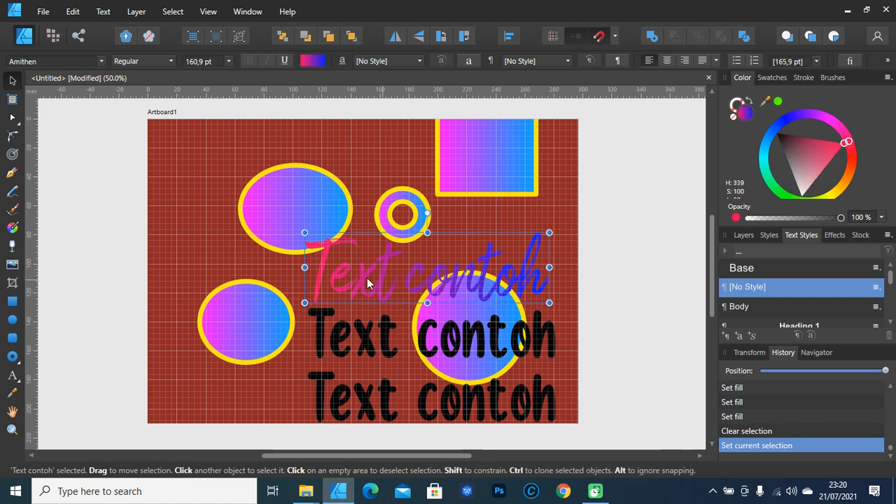
left_click(890, 236)
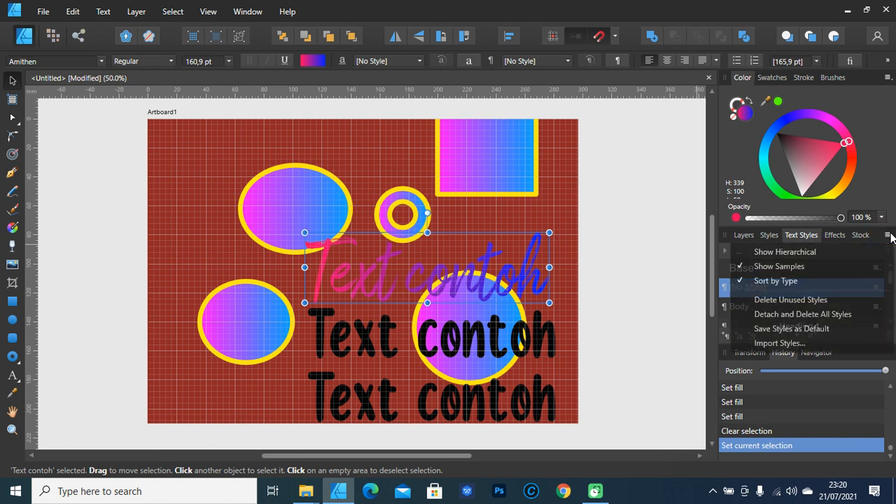
left_click(777, 343)
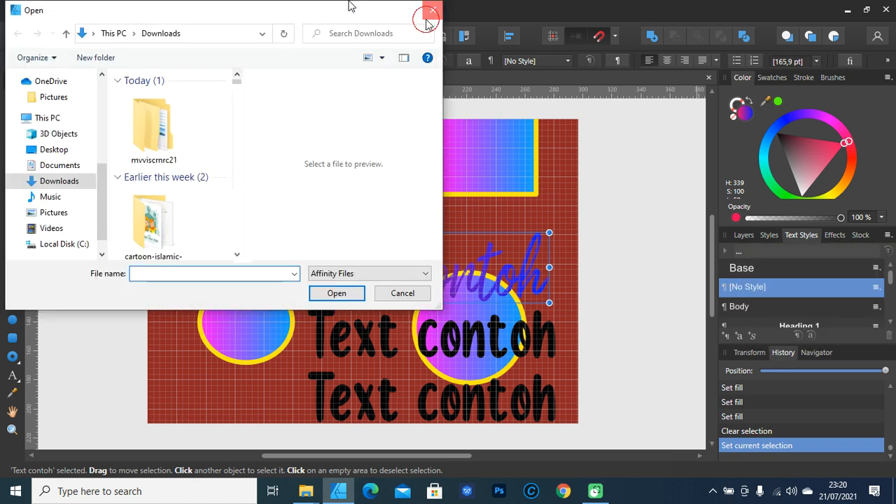
left_click(427, 19)
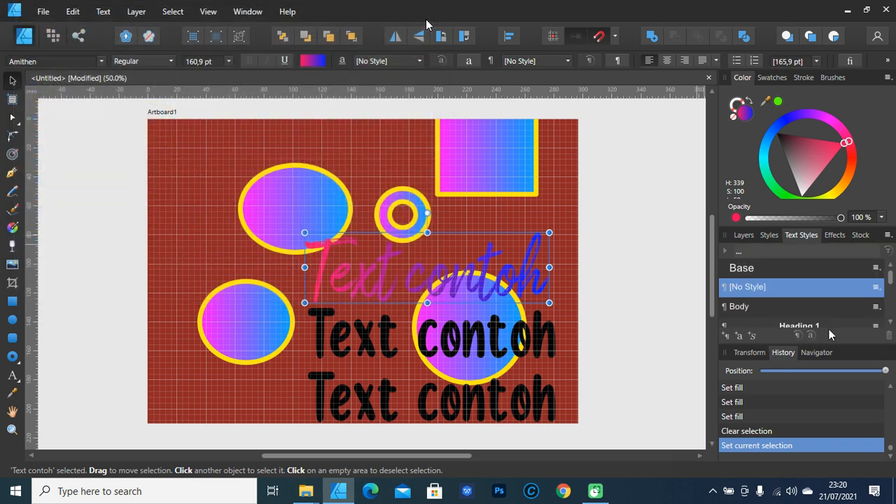
- Create a character style named "Style" from the uppermost text, reviewing its font, colour and typography settings
left_click(739, 337)
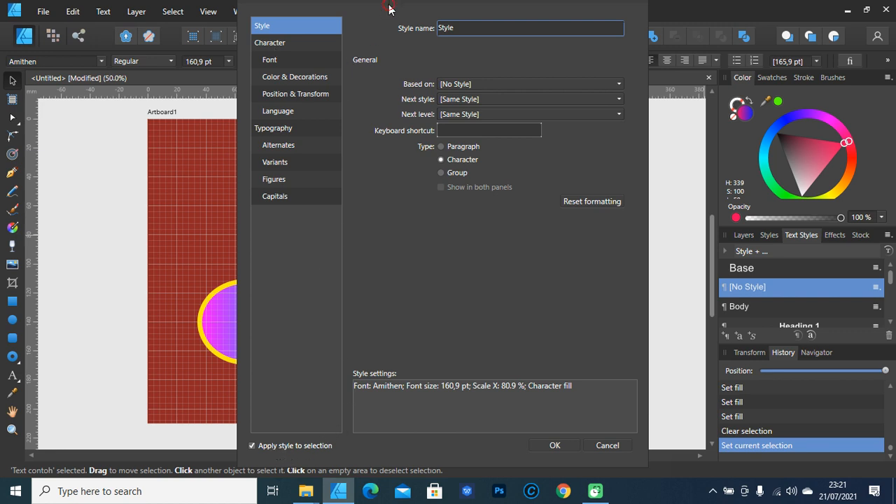
left_click(284, 45)
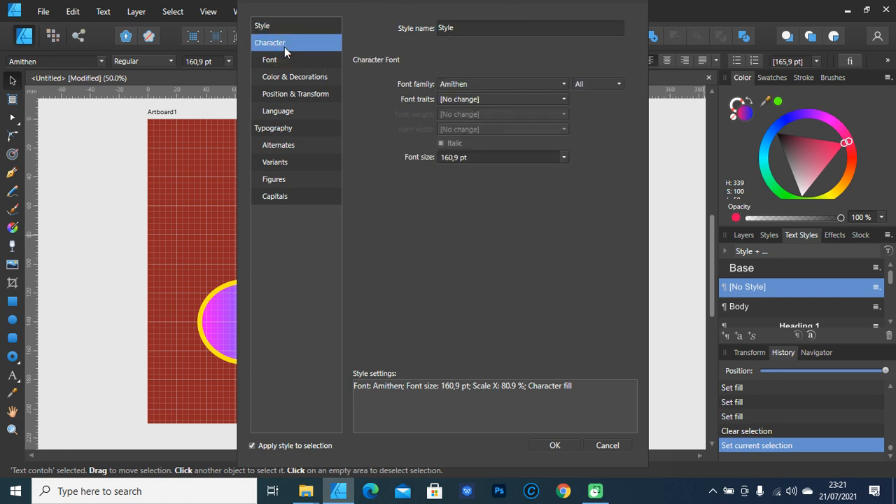
left_click(287, 26)
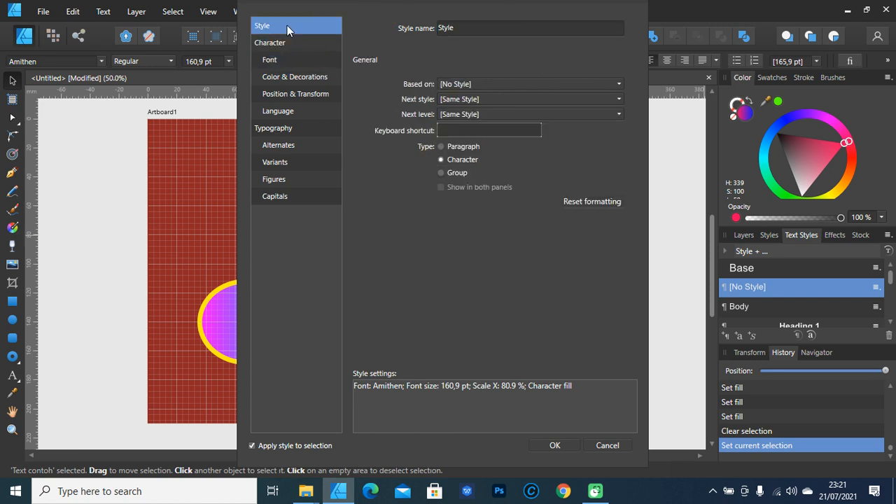
left_click(285, 45)
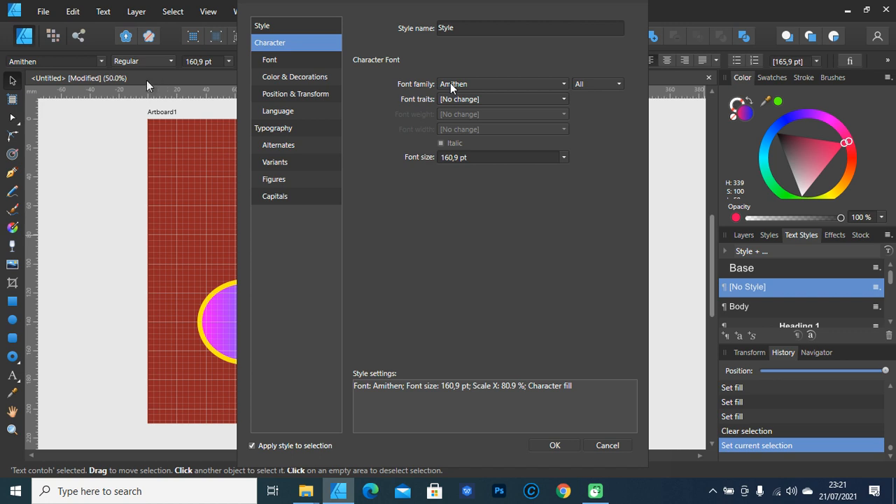
left_click(272, 79)
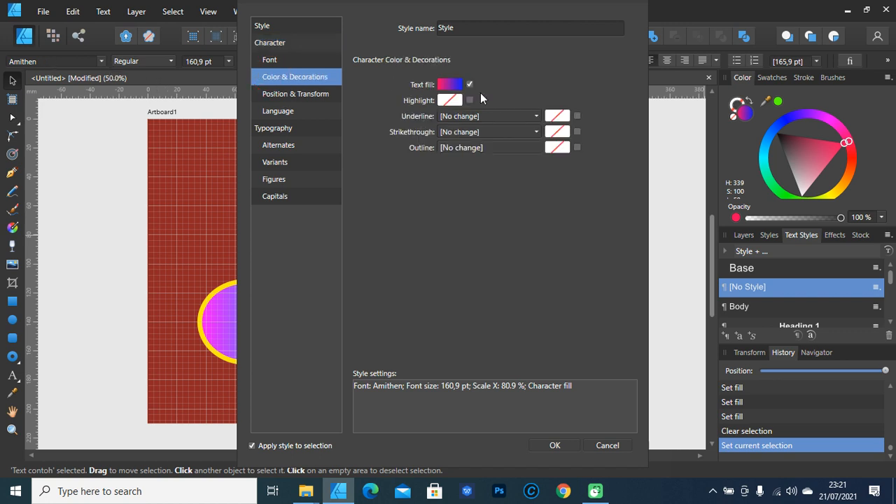
left_click(286, 56)
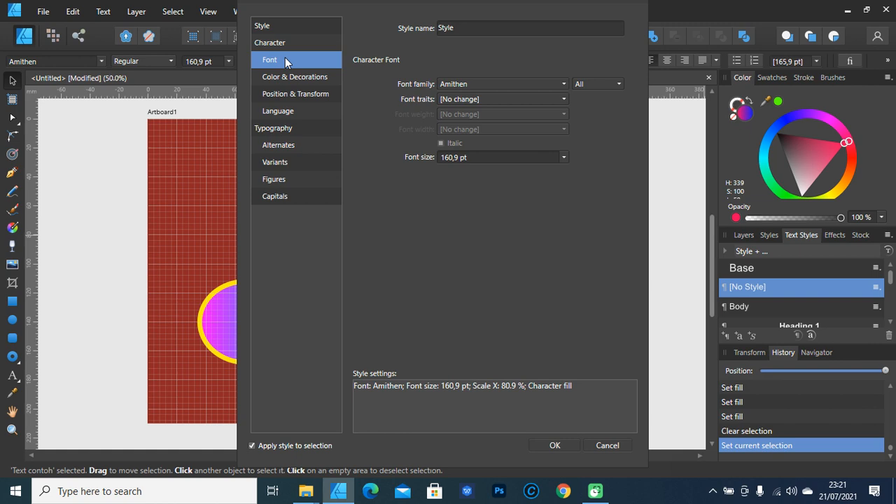
left_click(288, 113)
left_click(287, 128)
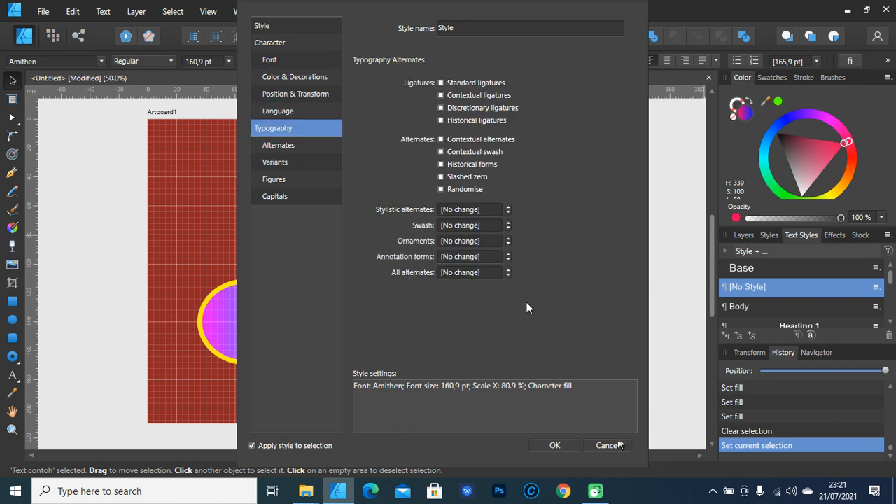
left_click(570, 446)
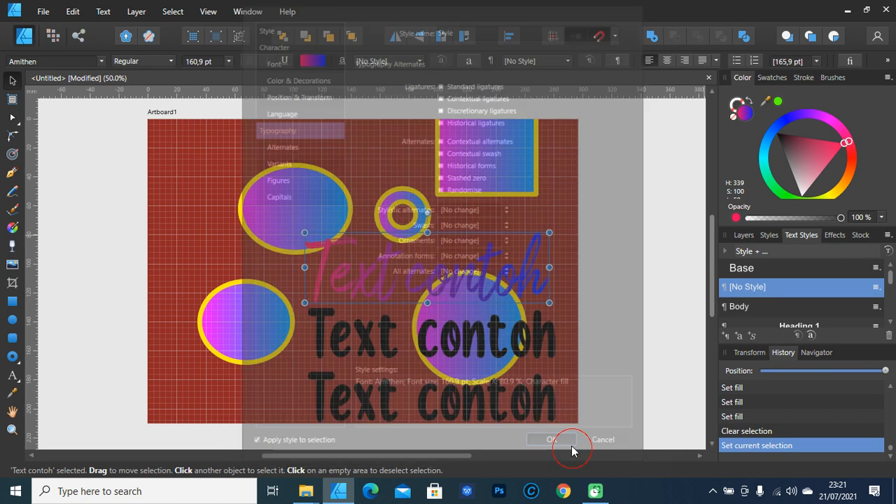
- Apply the "Style" character style to the middle and lowest "Text contoh" copies
left_click_drag(892, 278, 891, 310)
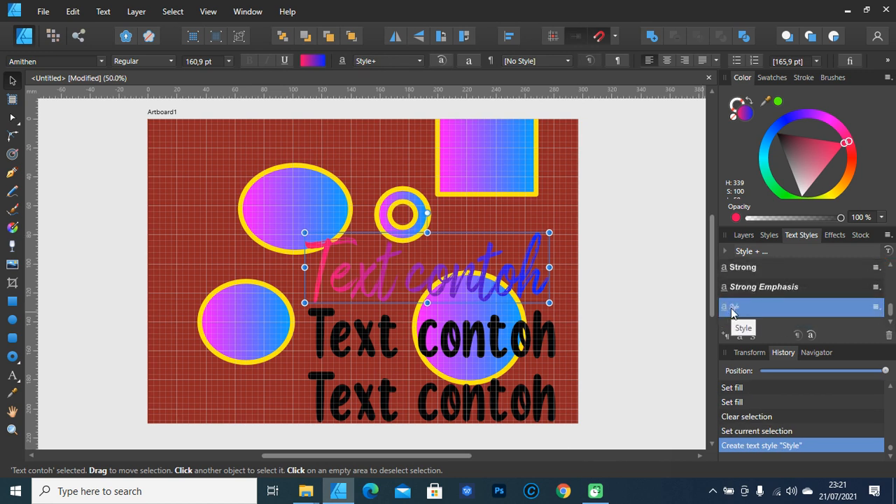
left_click(543, 335)
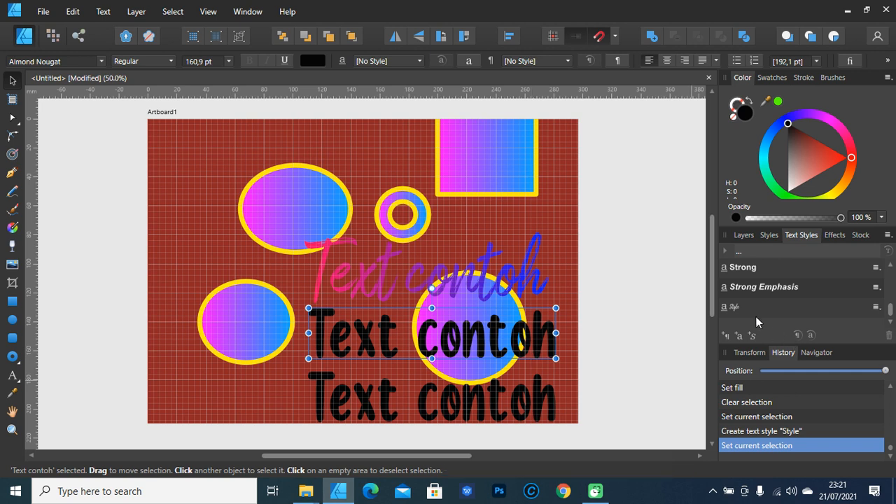
left_click(733, 309)
left_click(507, 408)
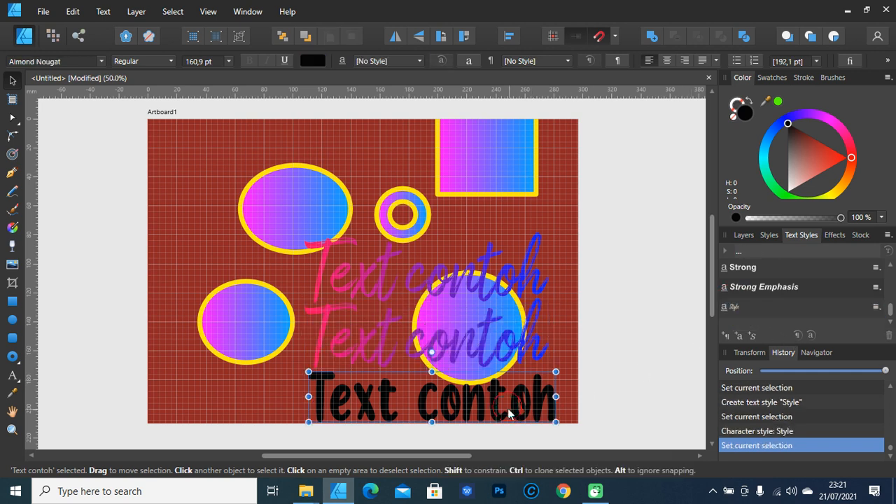
left_click(743, 312)
left_click(624, 211)
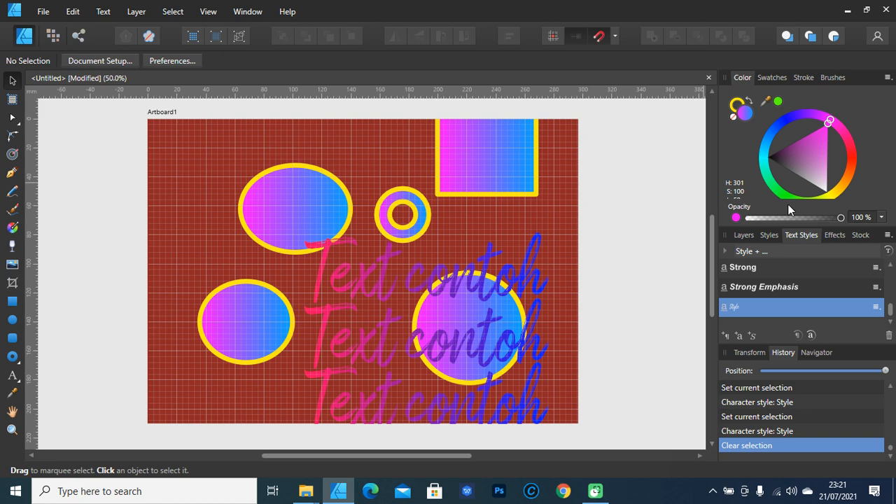
- Move the uppermost text up over the upper ellipse and donut, and apply a Gaussian Blur of about 33.1 px to the lower-left ellipse
left_click(835, 236)
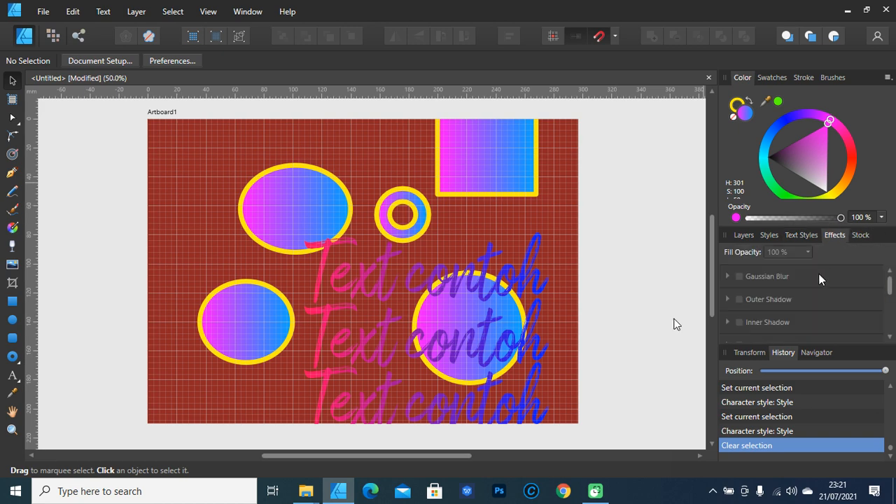
left_click_drag(480, 300, 473, 242)
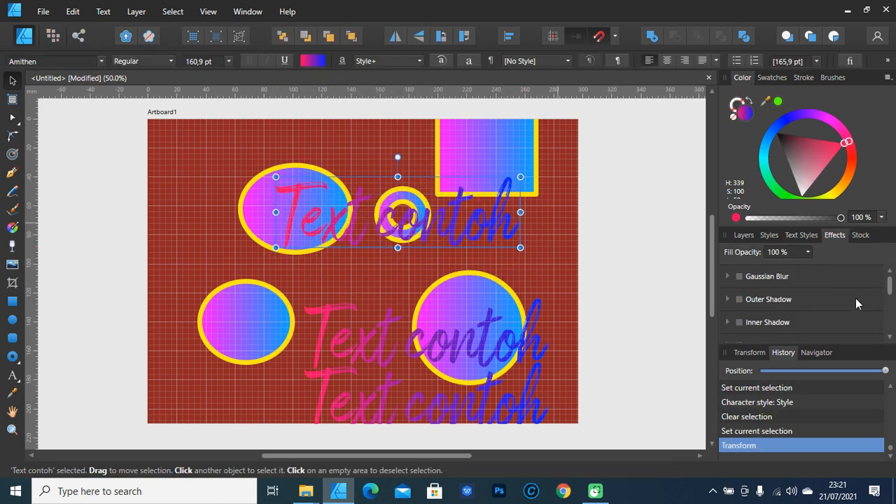
left_click(236, 293)
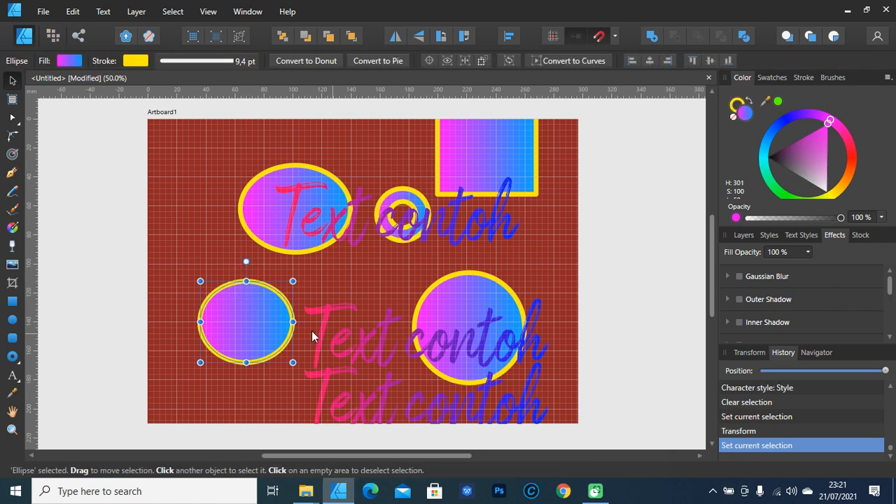
left_click(739, 276)
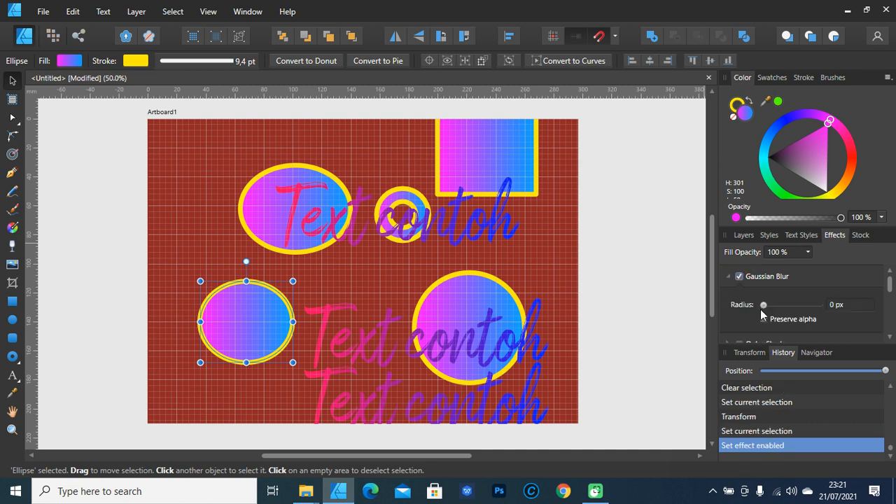
left_click_drag(767, 304, 802, 298)
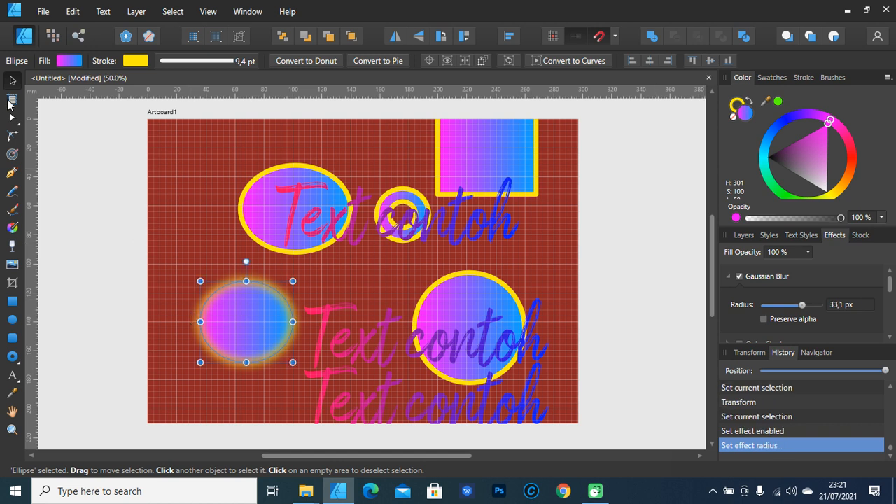
- Convert the blurred ellipse to curves and pull its upper edge down to form a crescent shape
left_click(12, 136)
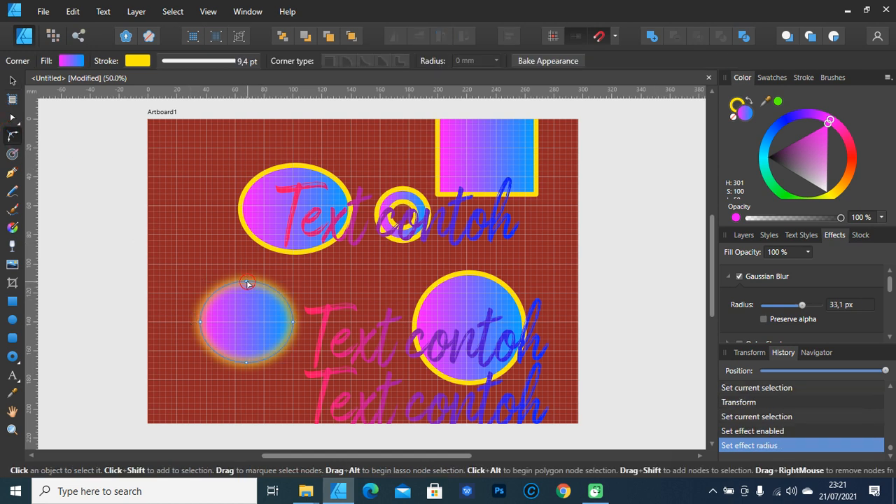
left_click(248, 283)
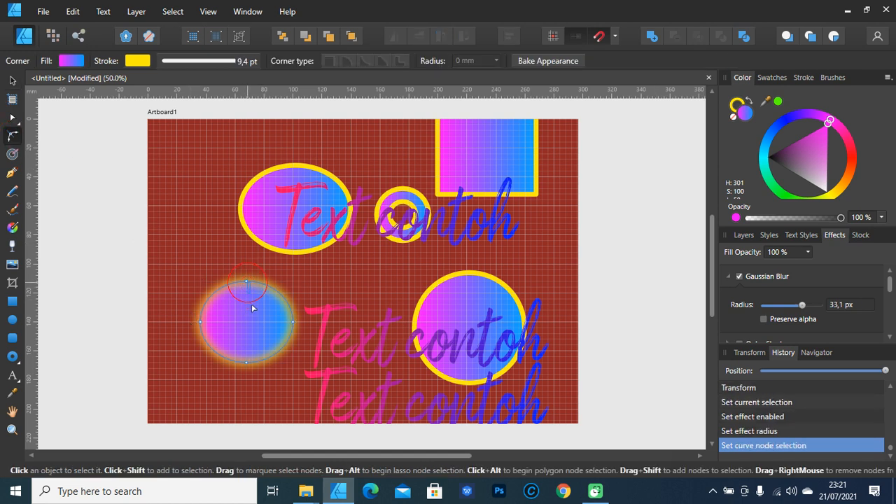
left_click(12, 118)
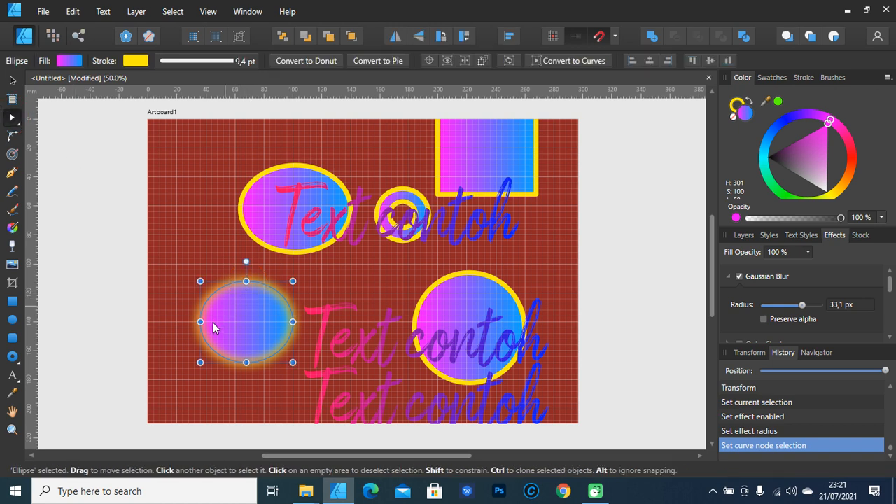
right_click(281, 324)
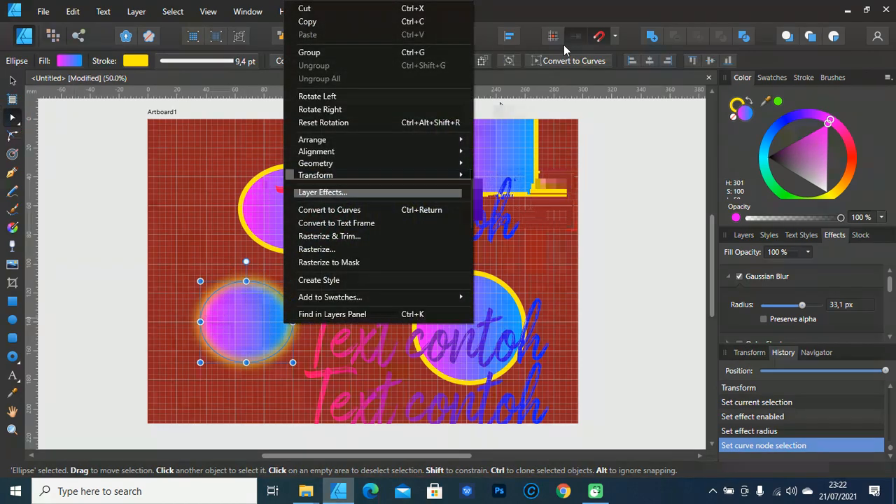
left_click(308, 202)
left_click_drag(245, 281, 248, 323)
key("v")
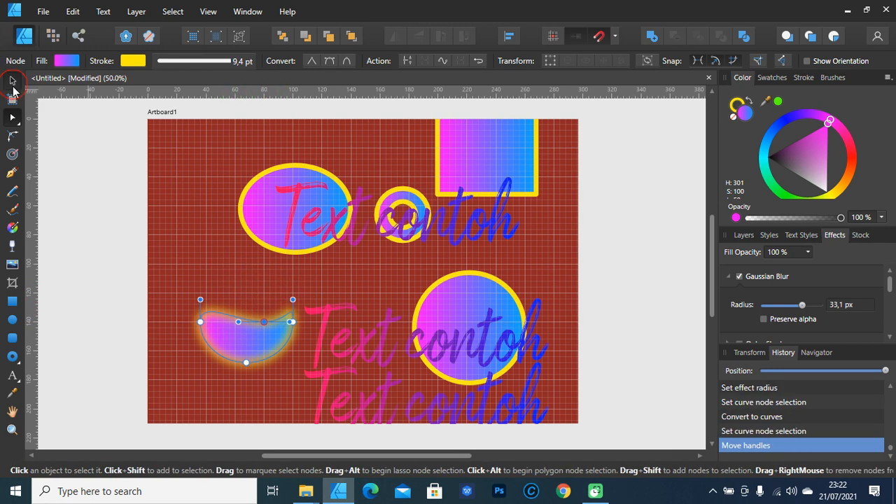
left_click(634, 294)
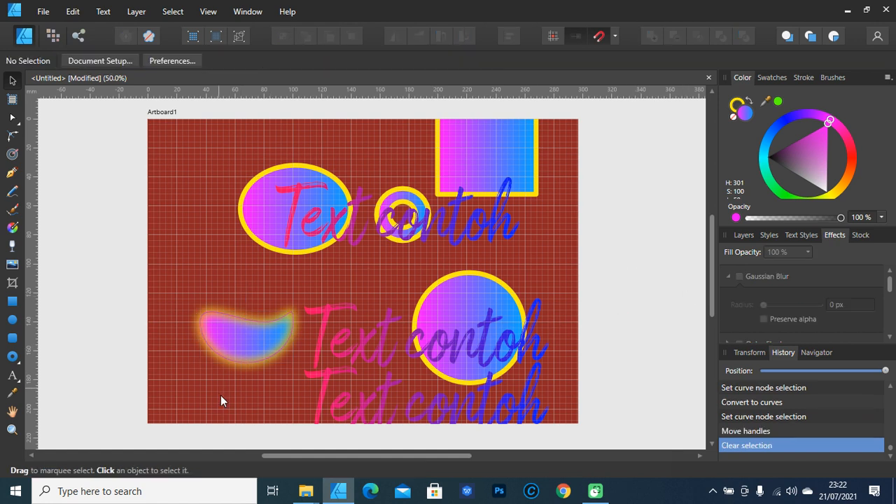
- Move the blurred crescent up and to the left, and switch its Gaussian Blur off and on again
left_click_drag(251, 338, 216, 318)
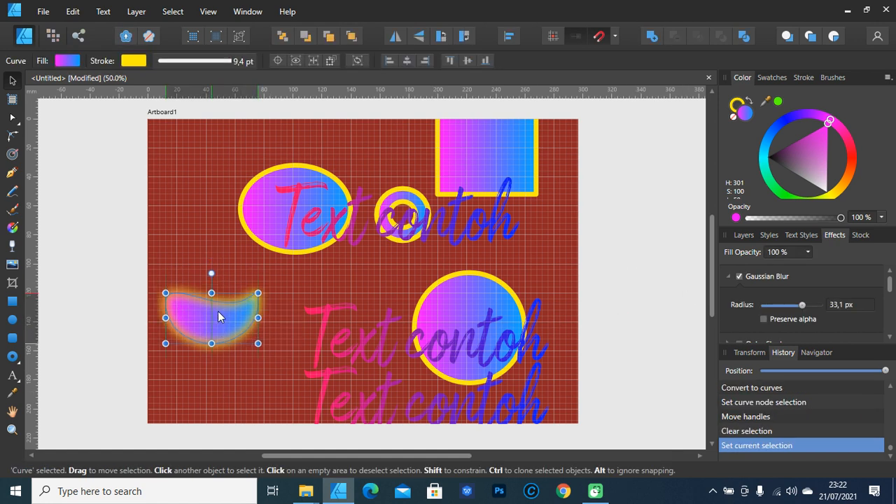
left_click(739, 276)
left_click(739, 276)
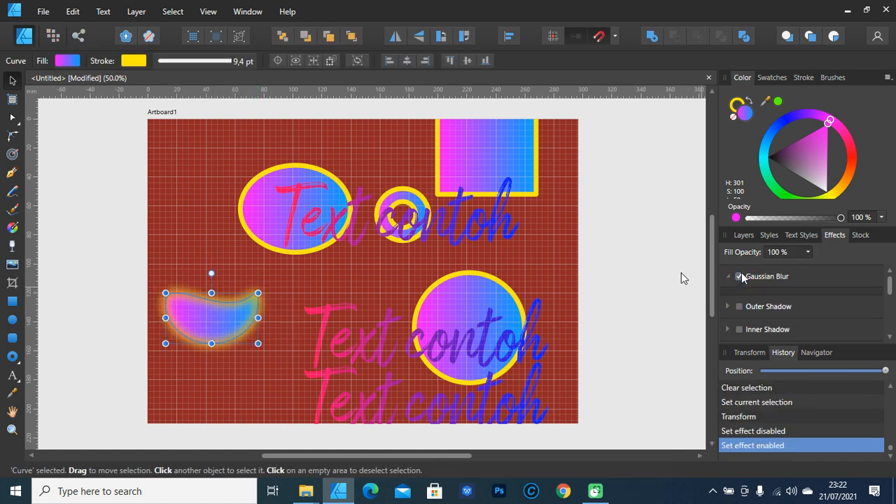
left_click(728, 276)
- Move the lower-right ellipse slightly up and to the left
left_click(468, 280)
scroll(842, 319, "down", 2)
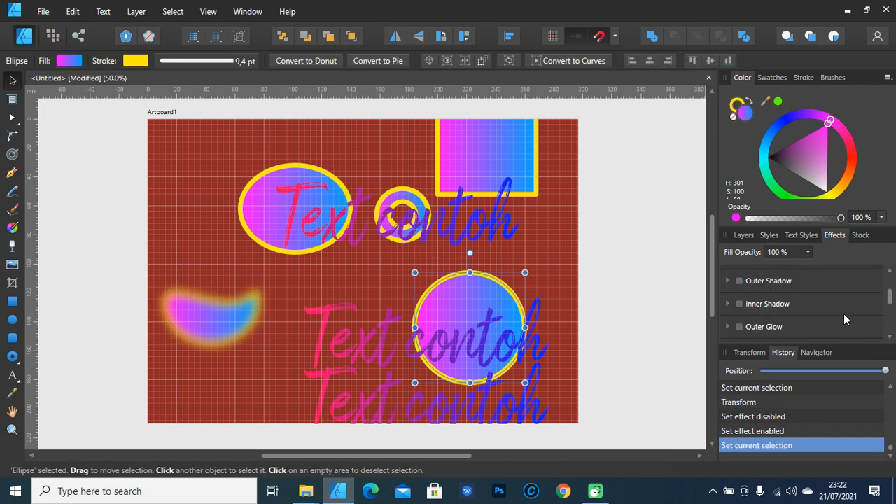
left_click_drag(419, 371, 395, 350)
- Enable Outer Shadow on the middle "Text contoh" copy and switch off its Gaussian Blur
left_click(536, 337)
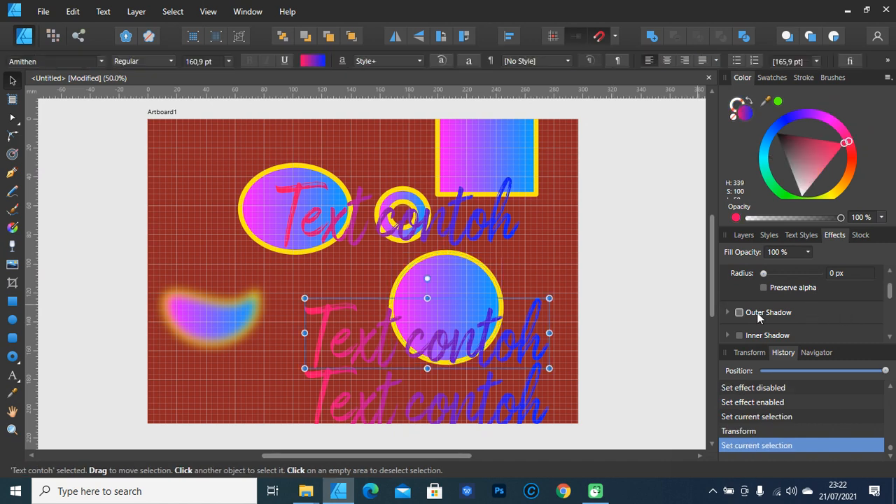
left_click(757, 313)
scroll(849, 313, "up", 1)
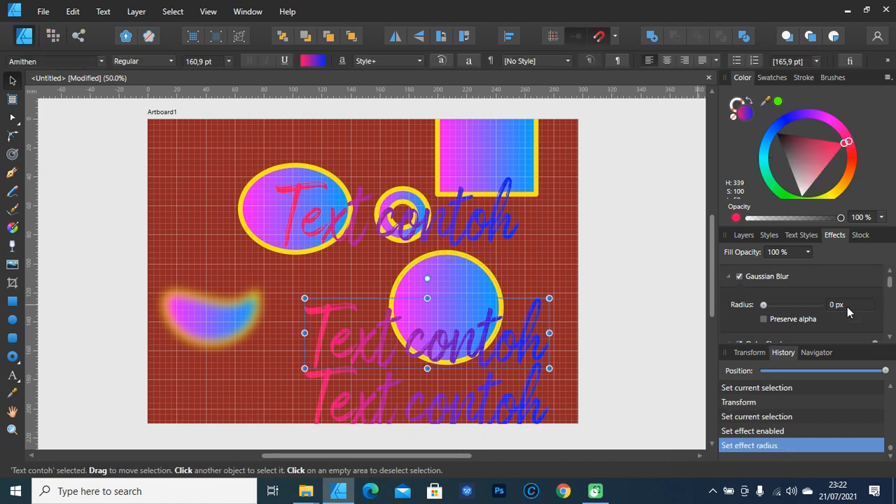
scroll(844, 311, "down", 1)
scroll(833, 314, "up", 1)
left_click(749, 274)
scroll(784, 321, "down", 2)
scroll(790, 337, "down", 1)
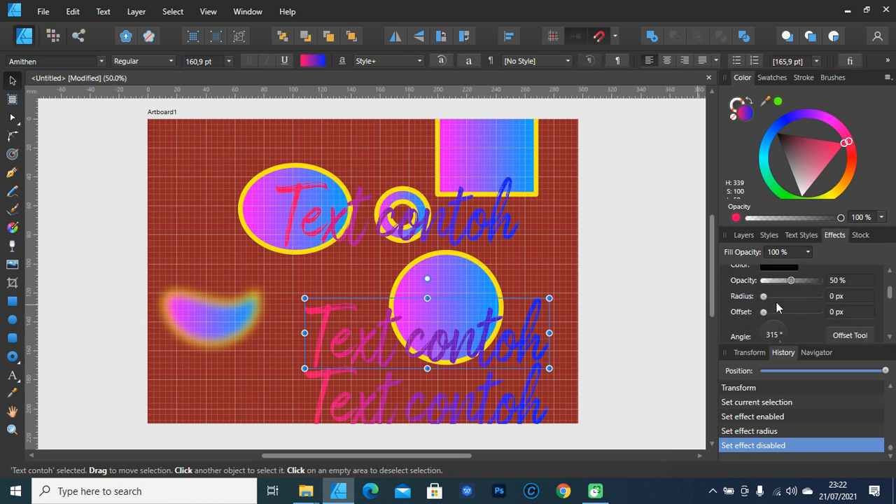
- Set the text's Outer Shadow radius to 100 px, its offset to about 25.8 px and its opacity to 75 %
left_click_drag(763, 296, 827, 297)
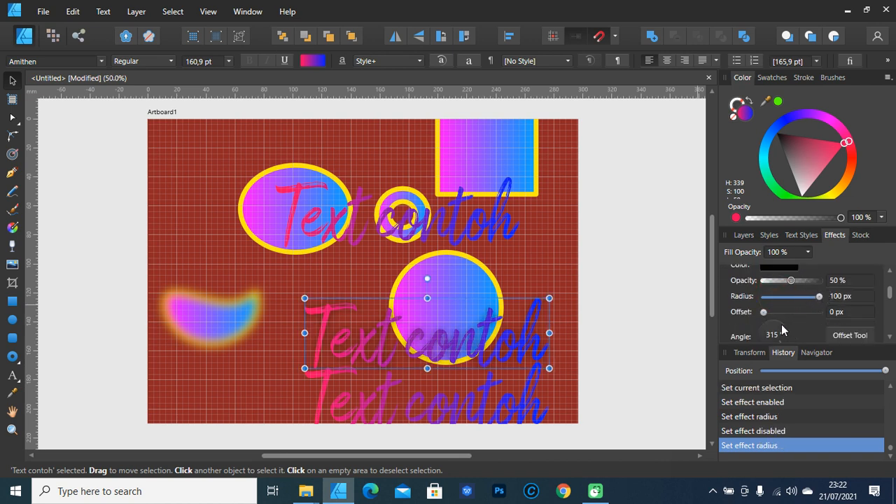
left_click_drag(763, 312, 797, 312)
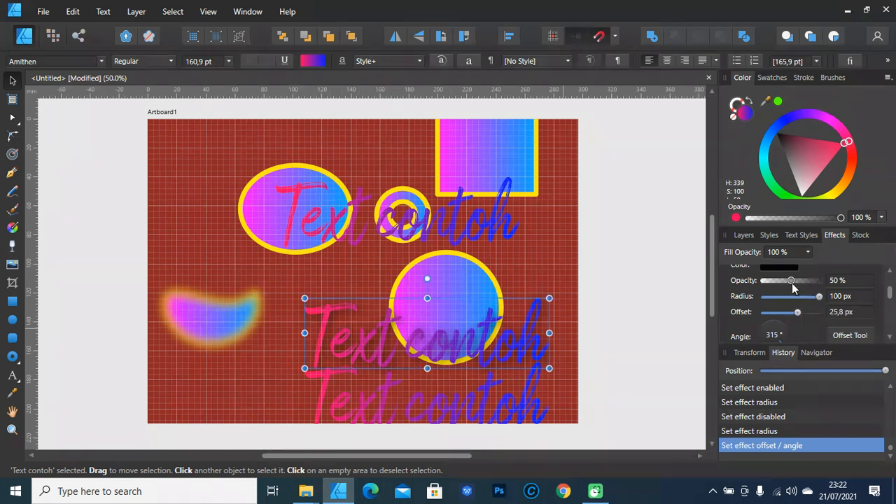
left_click_drag(791, 279, 819, 281)
left_click_drag(805, 296, 805, 294)
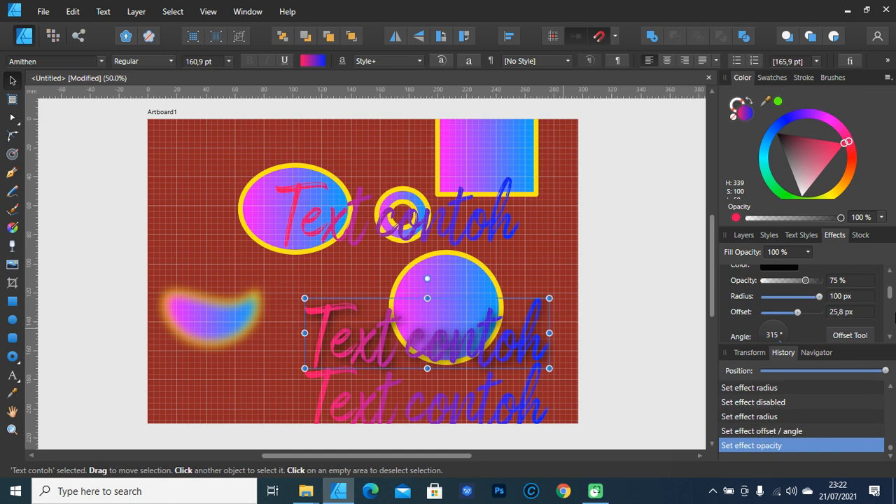
scroll(806, 290, "down", 3)
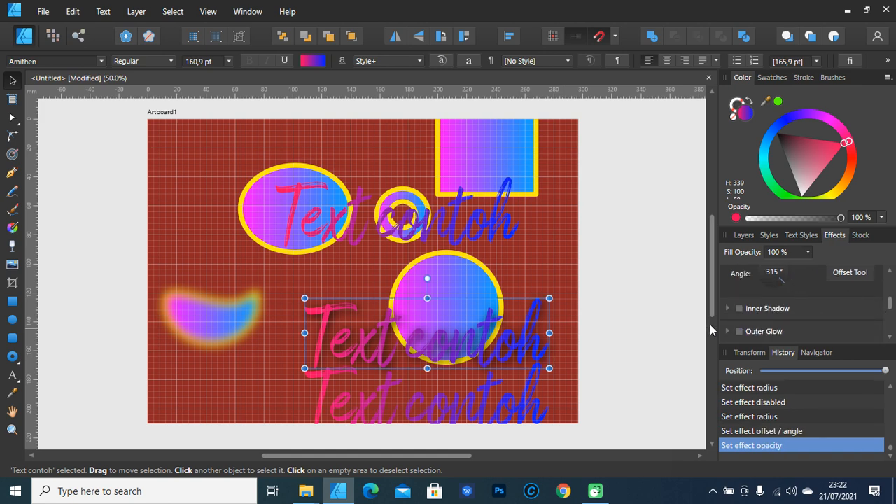
- Move the lowest "Text contoh" copy up and left to just above the blurred crescent, and deselect it
left_click_drag(502, 405, 375, 272)
left_click(554, 202)
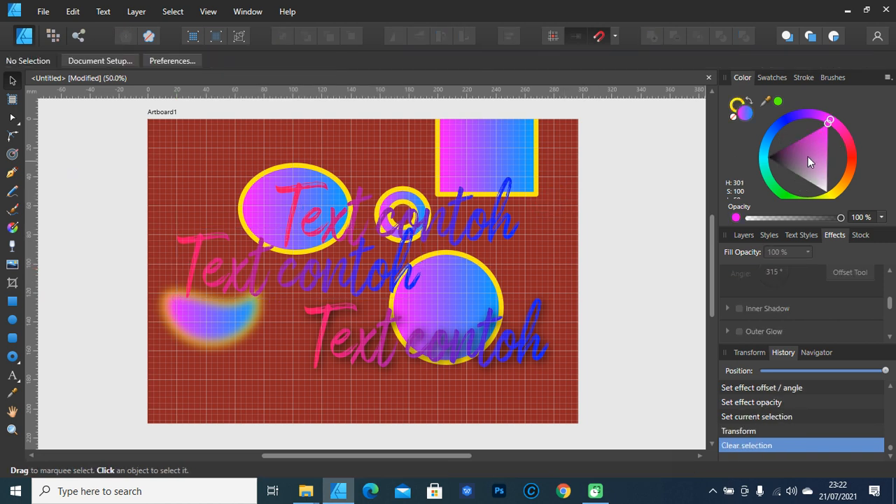
- Change the fill of Artboard1 to white
left_click(843, 140)
left_click(744, 235)
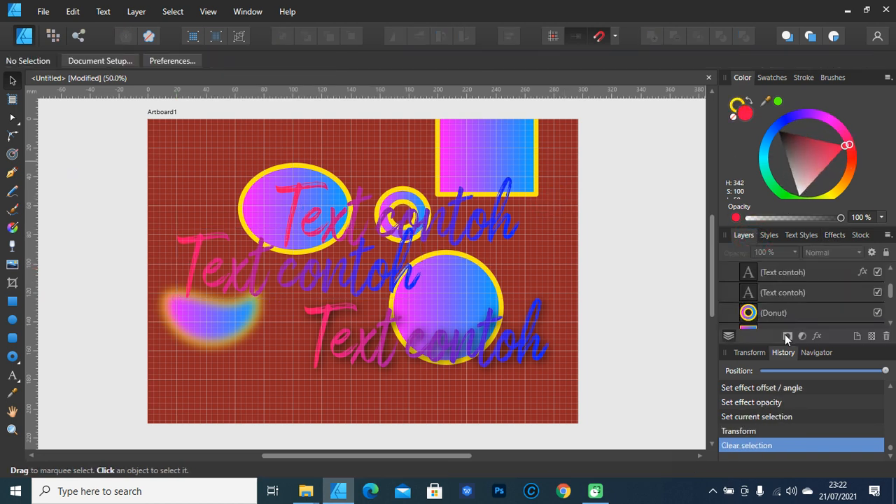
scroll(799, 302, "up", 1)
left_click(743, 272)
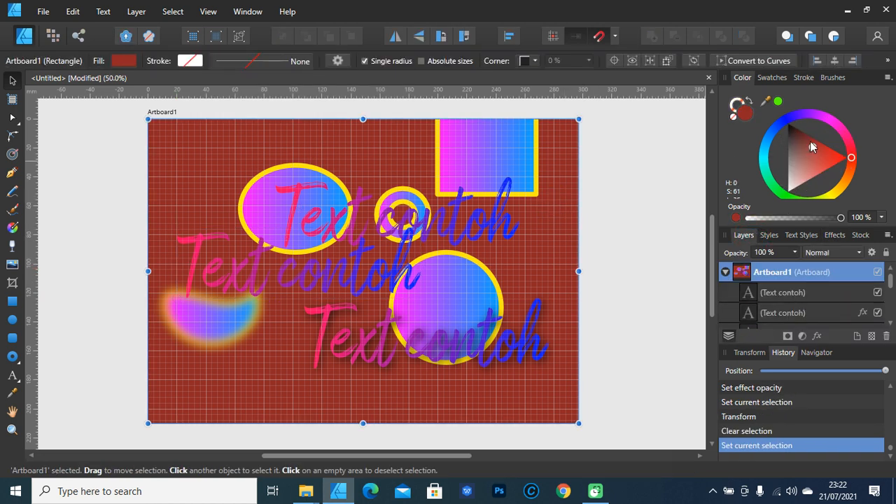
mouse_move(857, 167)
left_mouse_down()
mouse_move(839, 119)
mouse_move(743, 149)
mouse_move(748, 162)
mouse_move(817, 118)
mouse_move(794, 116)
mouse_move(805, 85)
left_mouse_up()
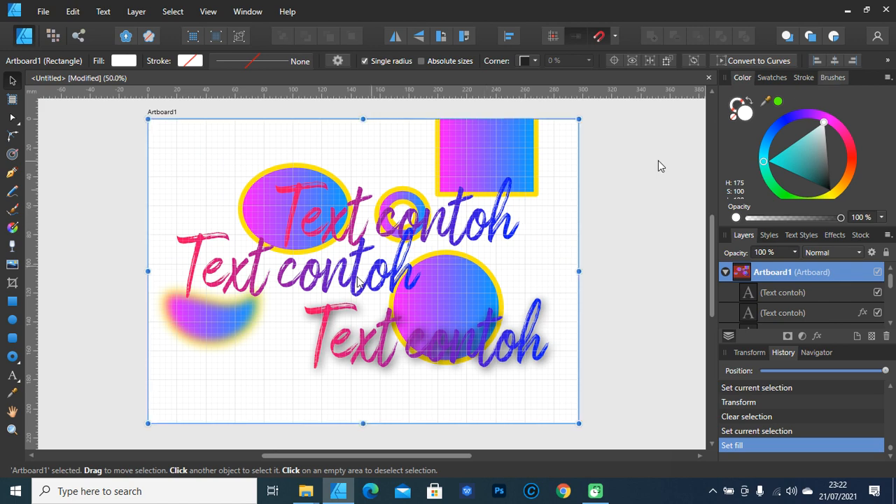
- Select the text just above the crescent and hide the document grid
left_click(351, 288)
left_click(208, 11)
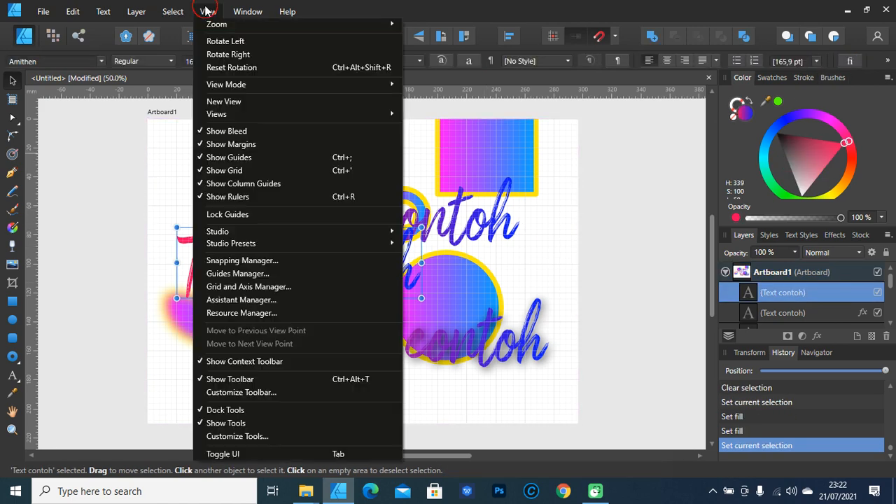
left_click(252, 173)
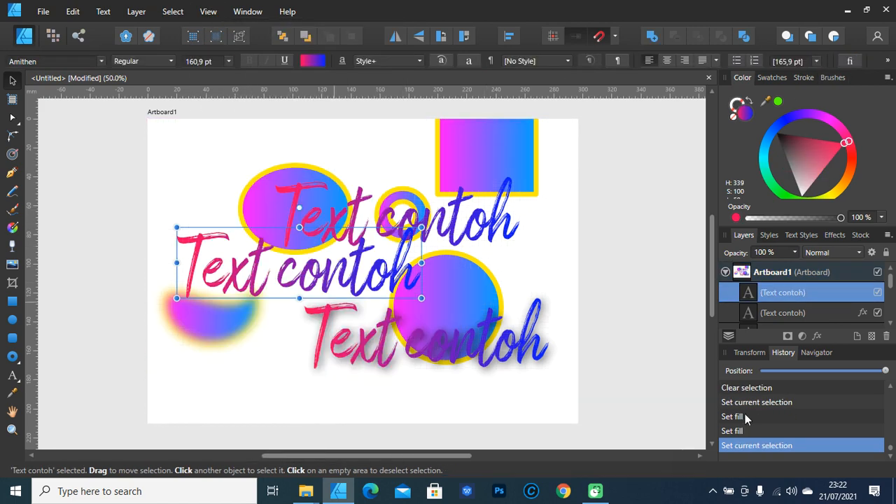
- Add an Inner Shadow to the text above the crescent, with 49 % opacity and a radius of about 36.2 px
left_click(834, 235)
left_click(775, 310)
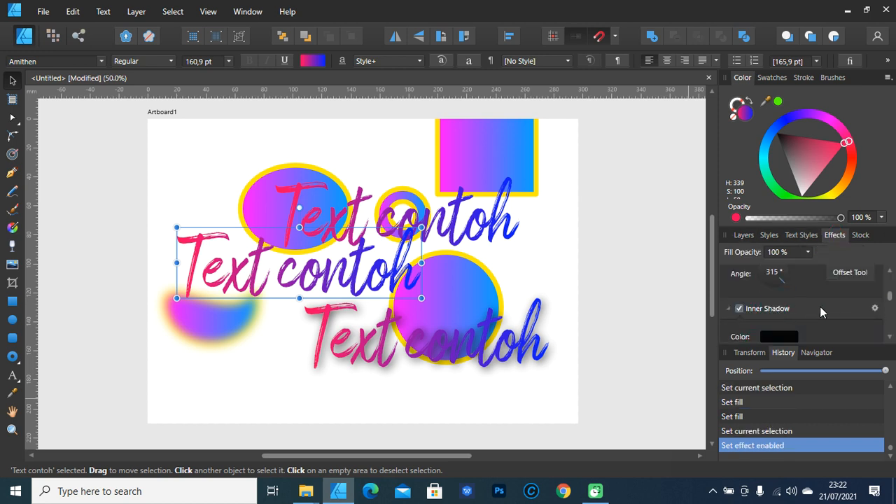
scroll(837, 318, "down", 2)
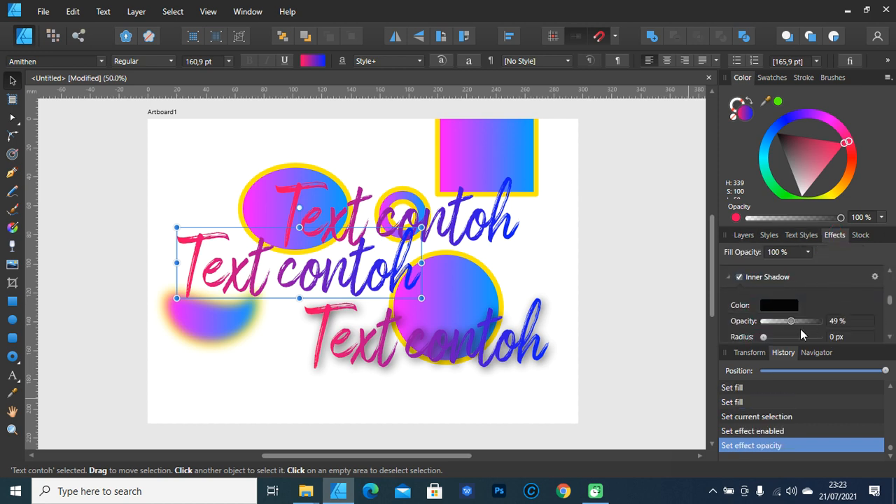
left_click_drag(766, 339, 803, 340)
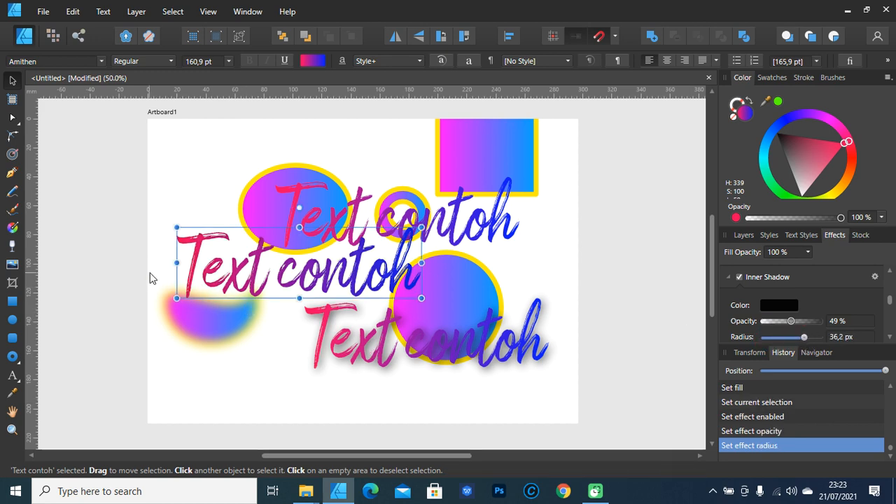
- Refine the text's Inner Shadow to an offset of about 1.4 px and a radius of about 26.9 px
key("z")
left_click(210, 247)
left_click(205, 249)
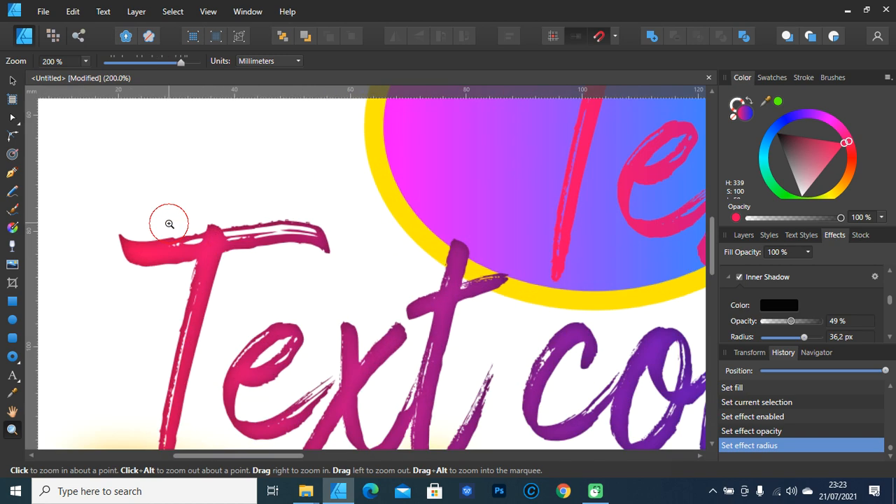
key("v")
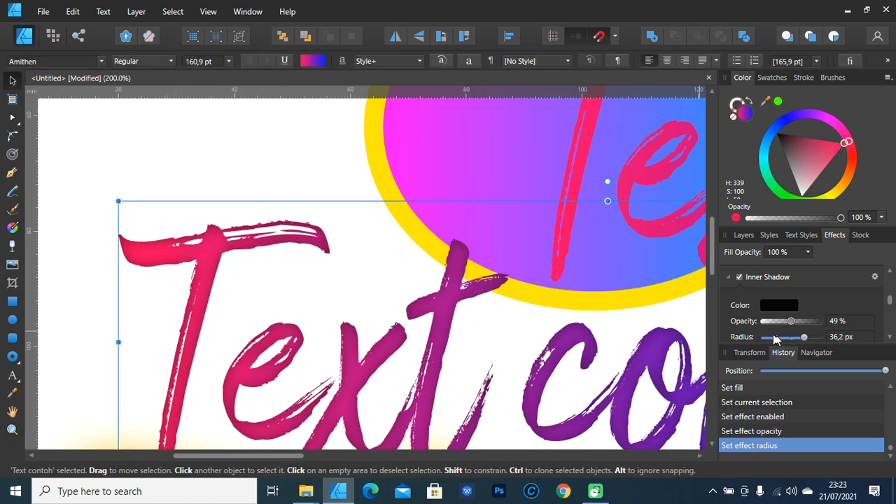
scroll(777, 339, "down", 1)
left_click_drag(779, 322, 797, 306)
key("z")
left_click(594, 317, "alt")
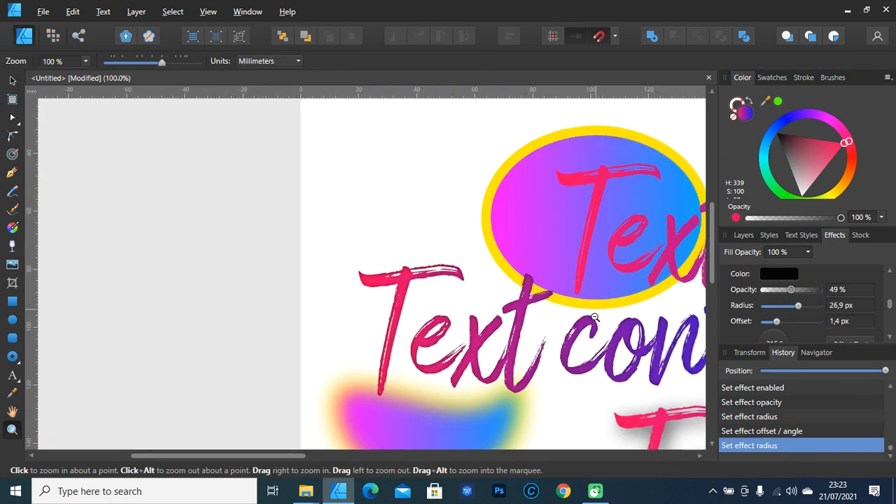
left_click_drag(600, 355, 416, 322)
key("v")
scroll(875, 295, "down", 3)
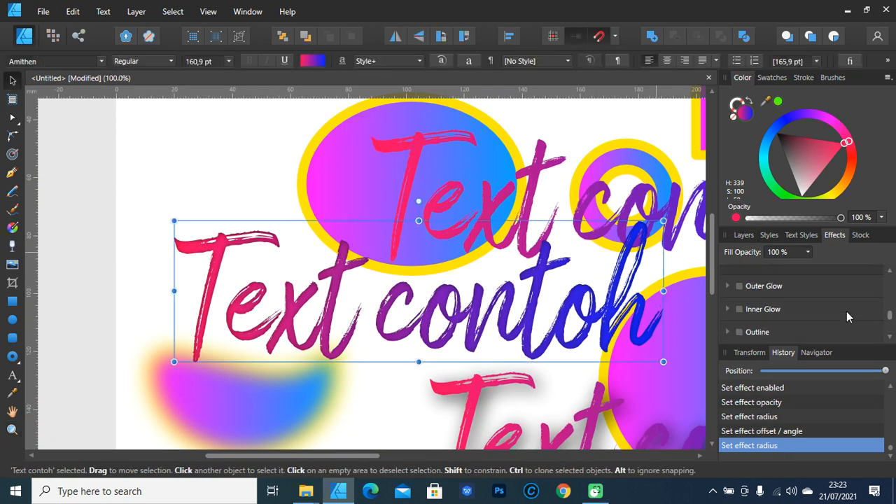
- Spread the "Text contoh" copies apart, moving the uppermost one higher over the upper ellipse and donut
left_click_drag(558, 358, 355, 173)
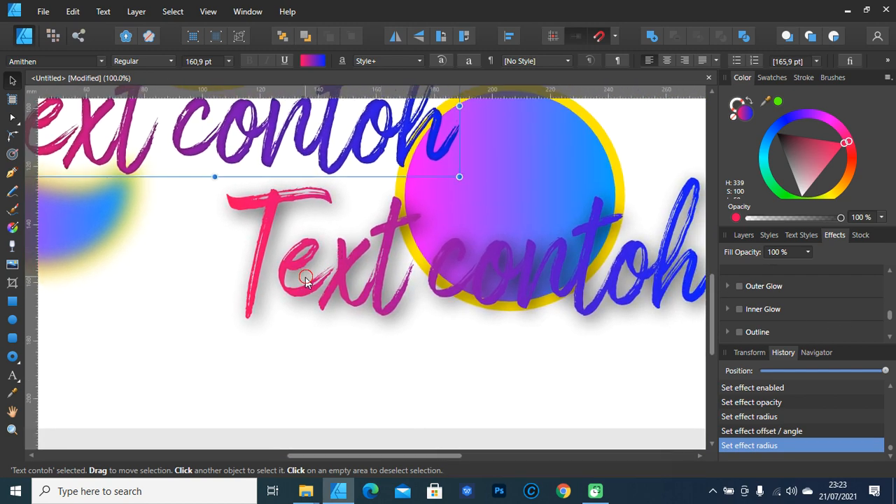
left_click_drag(306, 277, 323, 214)
left_click_drag(352, 328, 343, 420)
left_click_drag(428, 212, 486, 439)
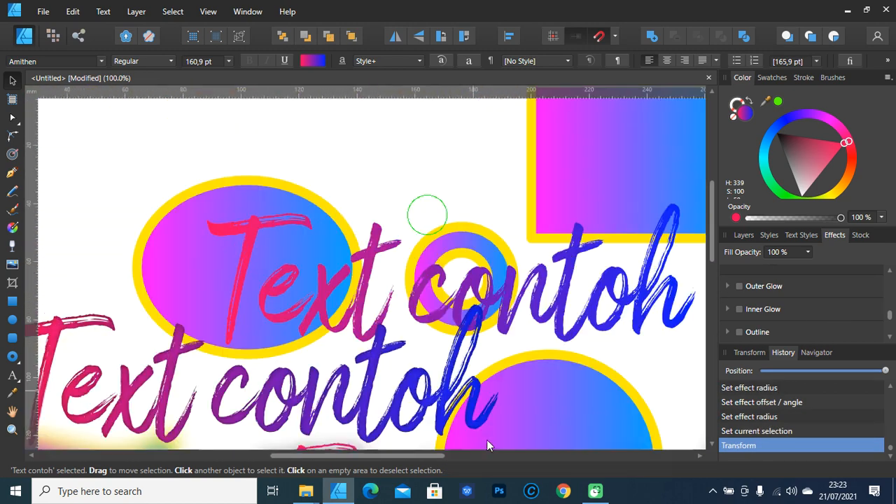
left_click_drag(376, 363, 353, 299)
- Add a white Outer Glow with a radius of about 34.1 px to the uppermost text
left_click(739, 286)
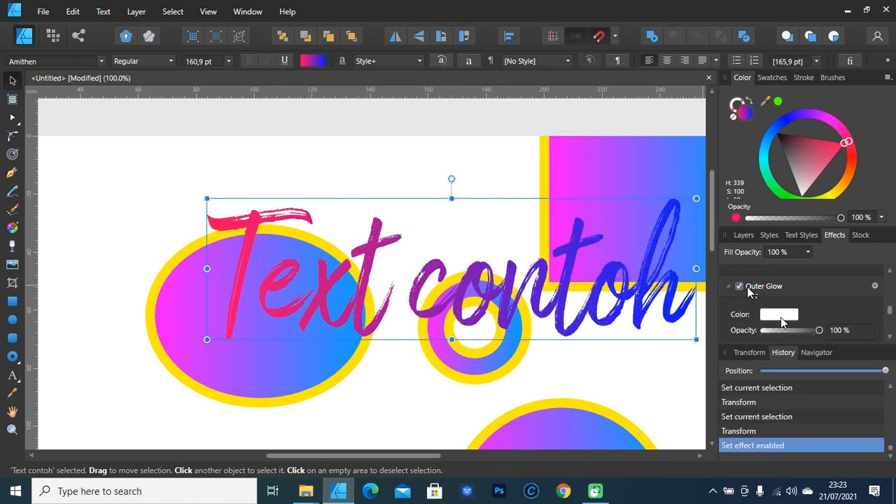
scroll(818, 308, "down", 1)
left_click_drag(776, 315, 802, 314)
scroll(777, 315, "down", 1)
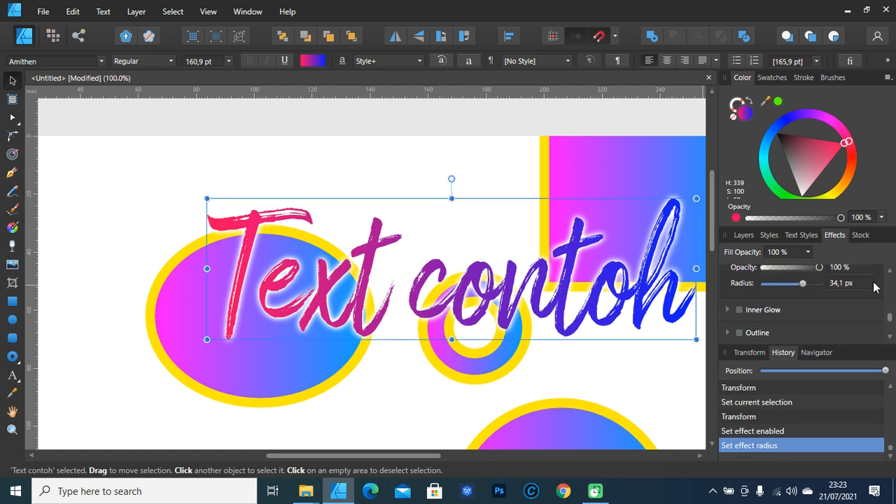
- Add a white Inner Glow with a radius of about 25.8 px to the uppermost text and move the text down
left_click(768, 312)
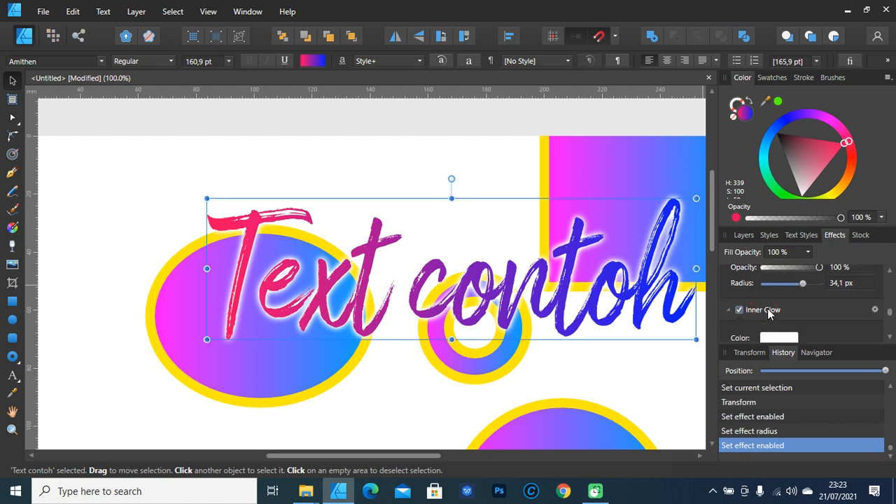
scroll(852, 320, "down", 2)
left_click_drag(776, 337, 797, 338)
left_click_drag(582, 383, 483, 338)
left_click_drag(438, 256, 467, 335)
- Move the upper ellipse to the artboard's upper-left area and the glowing text right, so the two no longer overlap
scroll(805, 288, "down", 3)
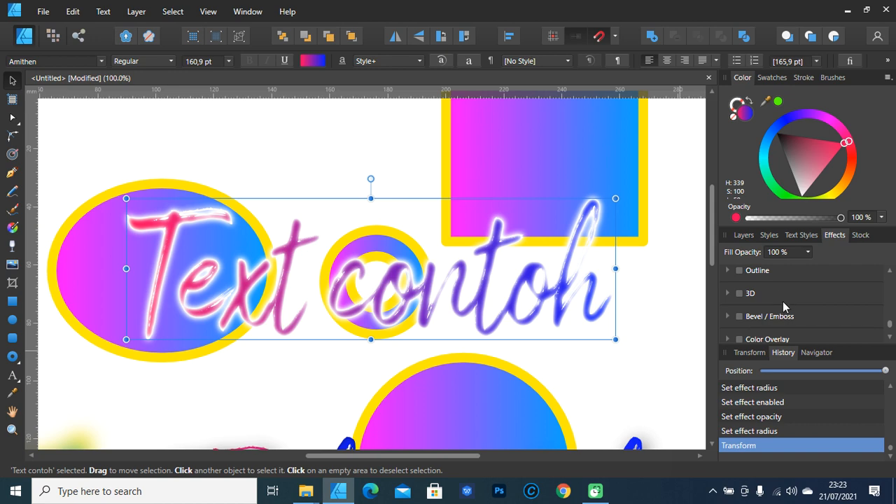
scroll(782, 301, "up", 1)
left_click(84, 260)
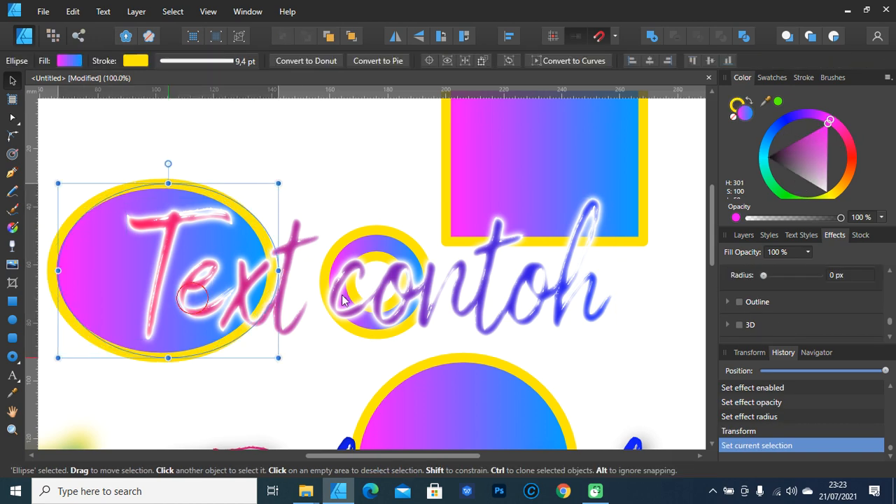
left_click_drag(205, 324, 420, 349)
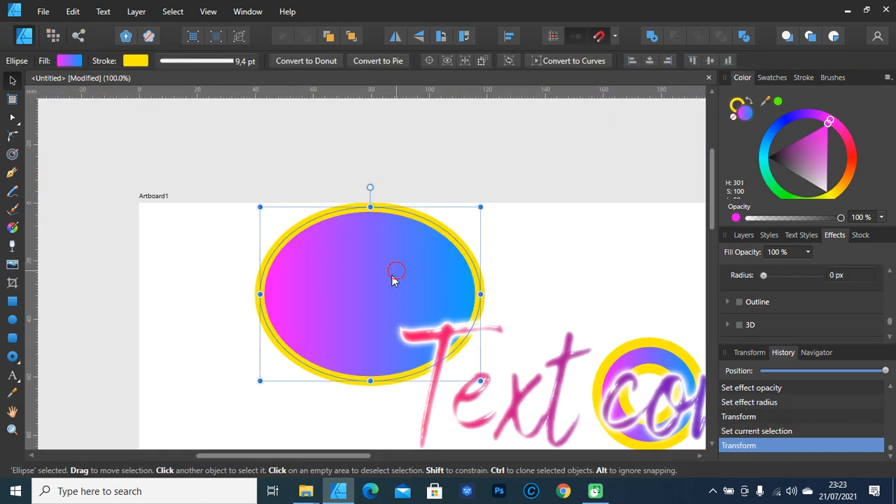
left_click_drag(394, 274, 314, 319)
left_click_drag(473, 340, 607, 368)
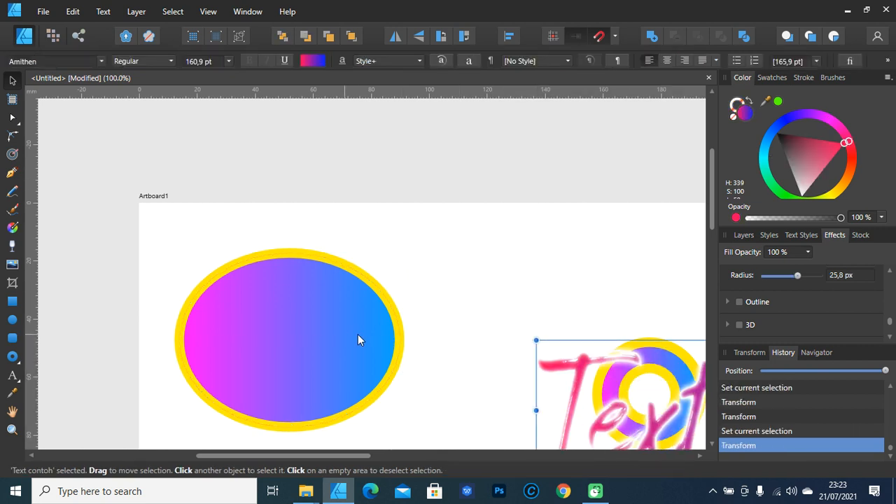
- Add a black Outline effect with a 30 px radius to the upper-left ellipse
left_click(388, 318)
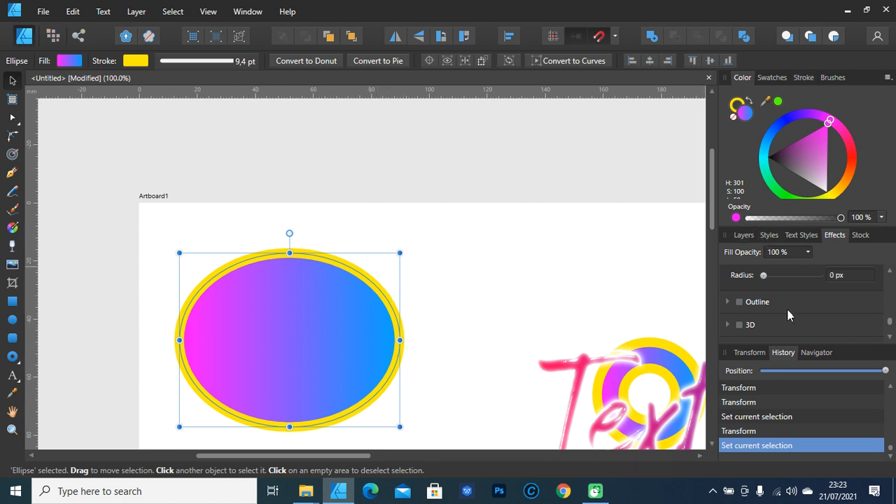
left_click(739, 302)
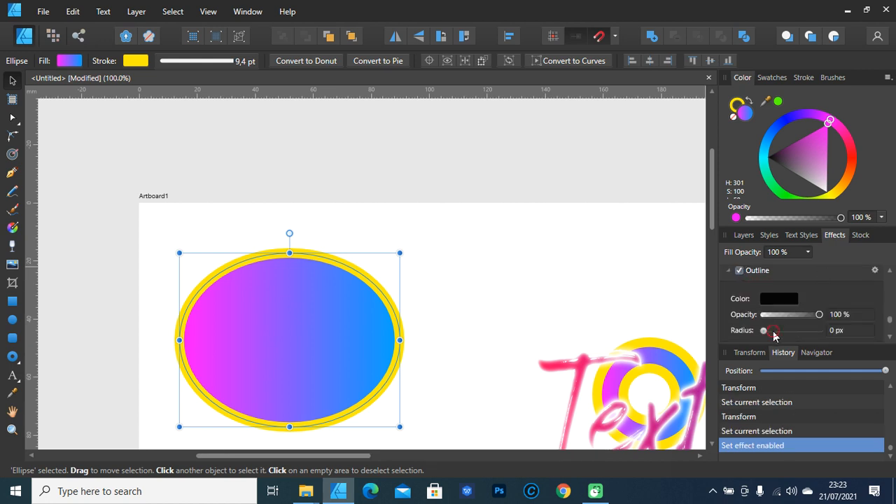
left_click_drag(767, 331, 796, 334)
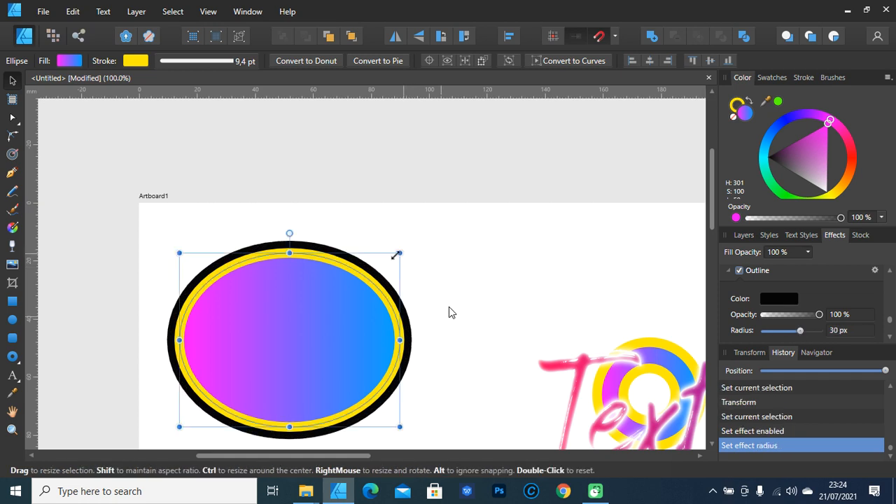
- Examine the black outline on the ellipse's upper-right edge at high magnification
key("z")
left_click(358, 259)
left_click(359, 269)
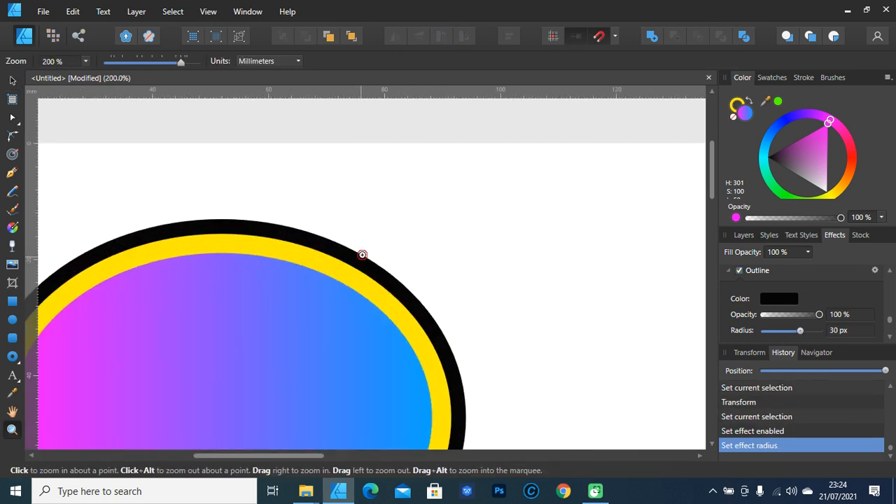
left_click(361, 254)
left_click(361, 254)
left_click(362, 254)
left_click(363, 254)
left_click(362, 254)
left_click(362, 254)
left_click(363, 255)
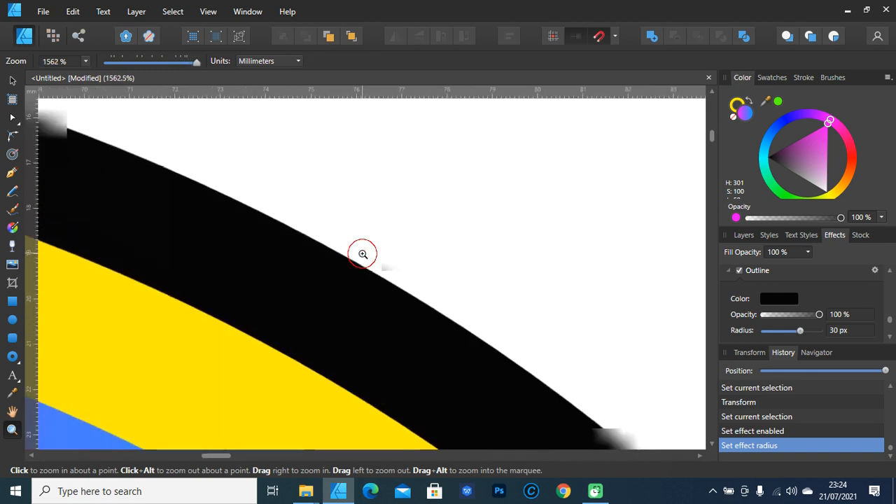
- Inspect the sharpness of the ellipse's black outline edge at extreme magnification and return to a view of the whole ellipse
left_click(362, 254)
left_click(362, 254)
left_click(346, 310)
left_click(373, 244)
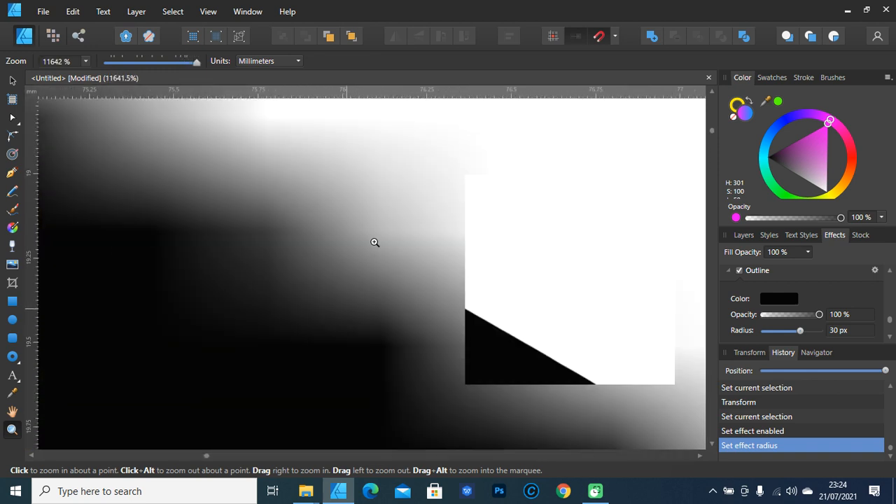
left_click(372, 233)
left_click(373, 236)
left_click(357, 274)
left_click(358, 274)
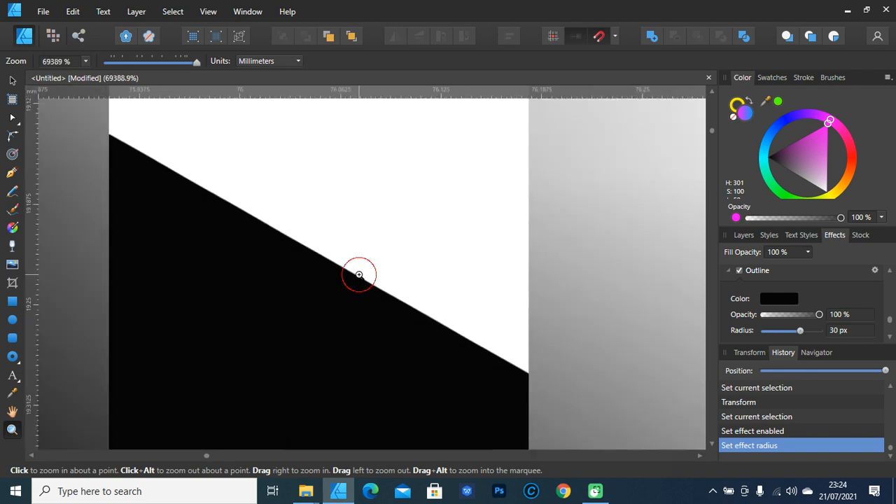
left_click(358, 273)
left_click(358, 274)
left_click(358, 273)
left_click(358, 274)
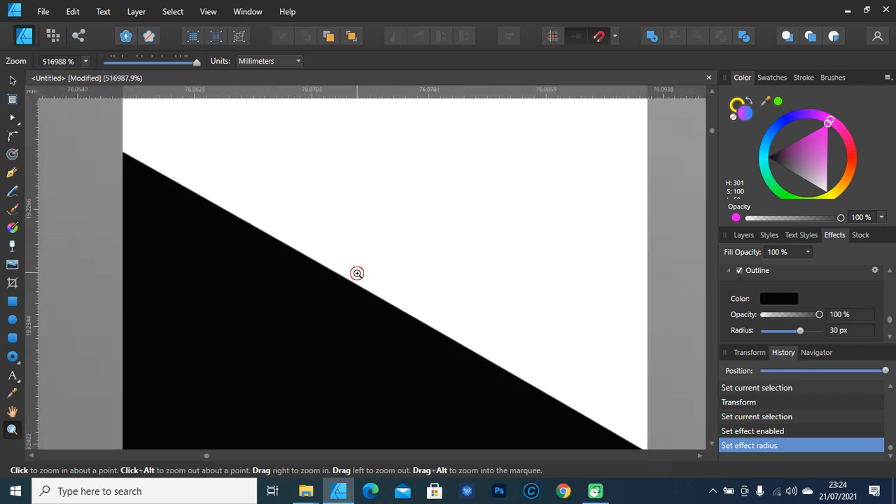
left_click(359, 268)
left_click(359, 268)
left_click(359, 268)
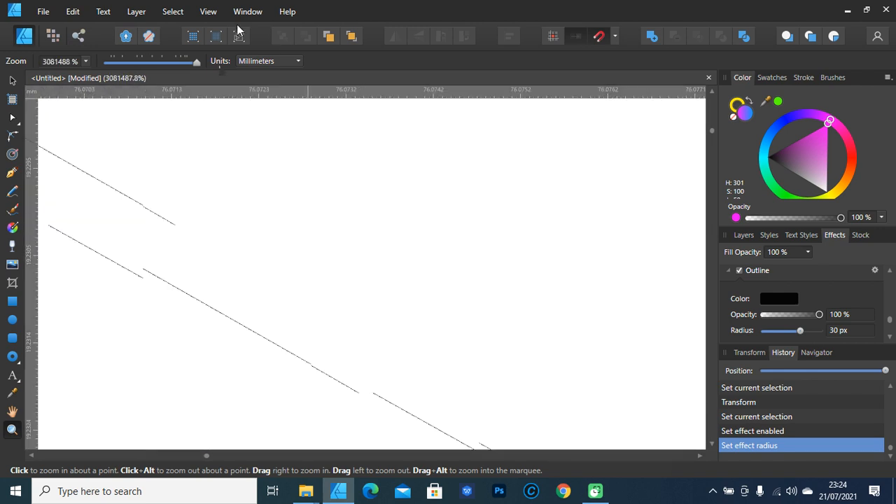
left_click_drag(195, 63, 152, 62)
left_click_drag(368, 284, 379, 179)
- Add a 3D effect with a radius of 100 px to the outlined ellipse
left_click(10, 81)
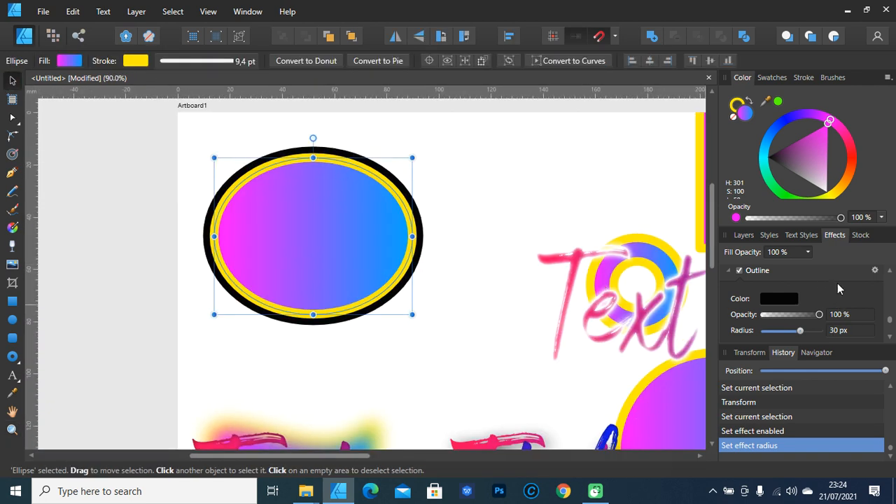
scroll(837, 282, "down", 3)
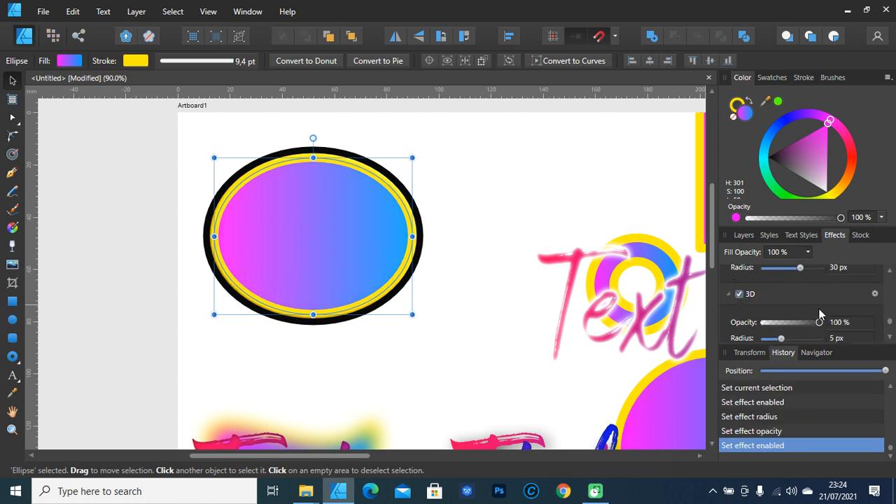
scroll(804, 312, "down", 2)
left_click_drag(784, 306, 837, 306)
- Move the rectangle slightly down on the artboard and give it a Bevel / Emboss effect with a 30 px radius
left_click_drag(548, 357, 312, 372)
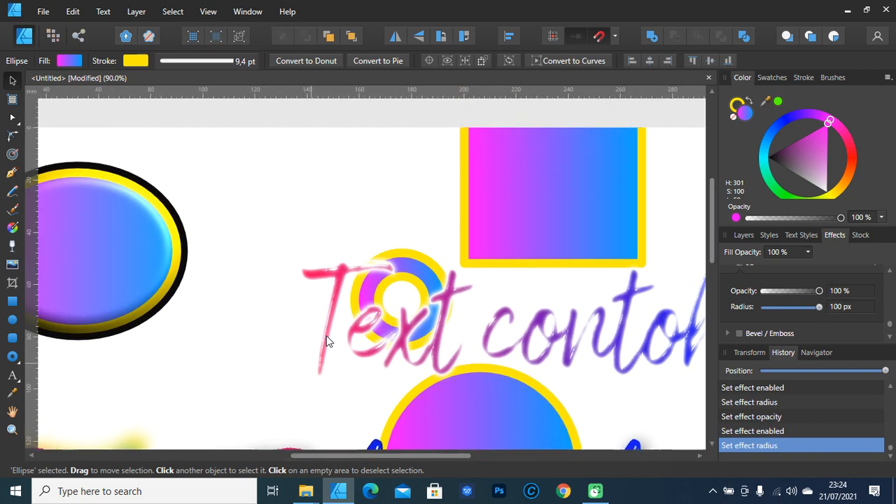
left_click_drag(542, 206, 561, 222)
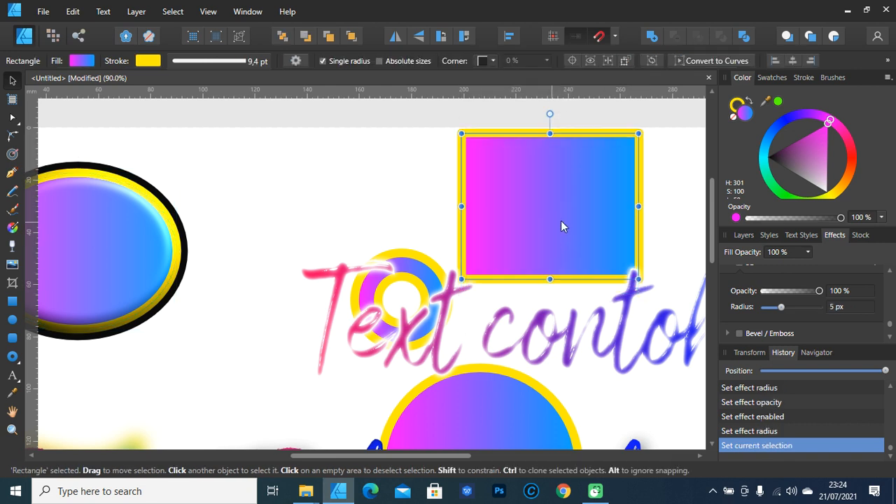
left_click(739, 333)
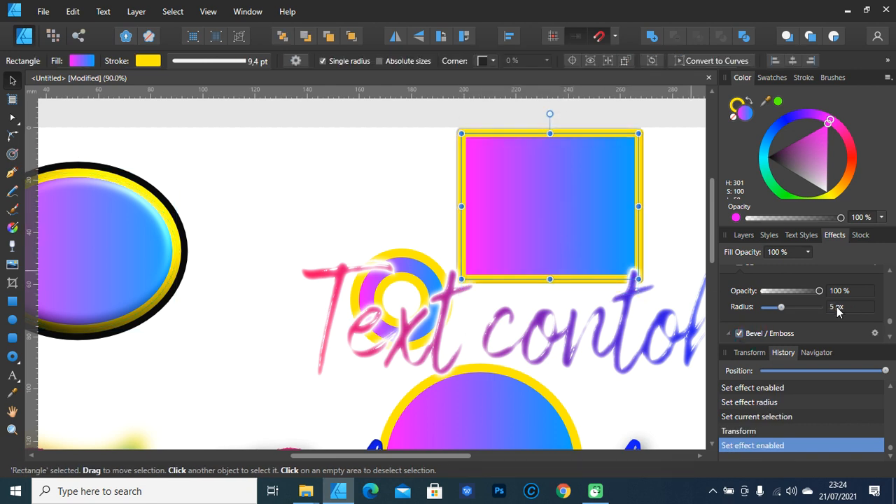
scroll(823, 324, "down", 2)
mouse_move(783, 315)
left_mouse_down()
mouse_move(808, 313)
mouse_move(775, 314)
mouse_move(800, 315)
left_mouse_up()
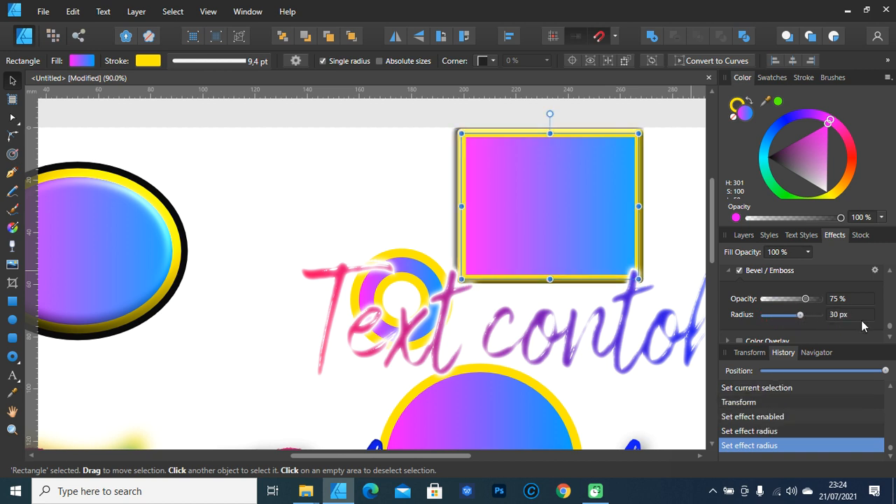
- Move the glowing text down off the donut, and place the donut between the ellipse and the rectangle
scroll(861, 325, "down", 1)
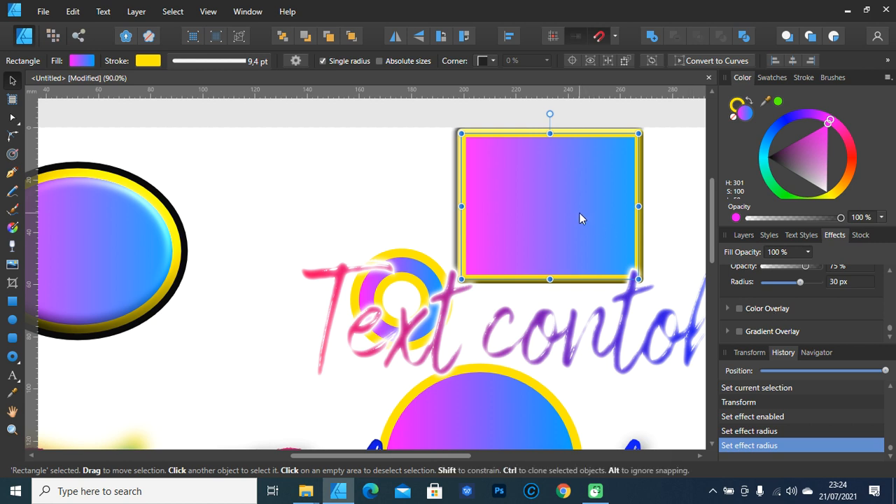
left_click_drag(394, 300, 354, 398)
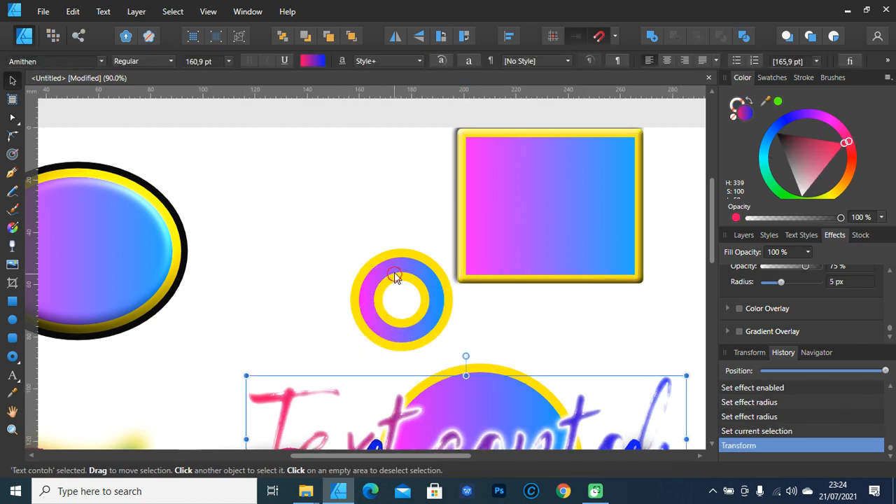
left_click_drag(394, 276, 322, 226)
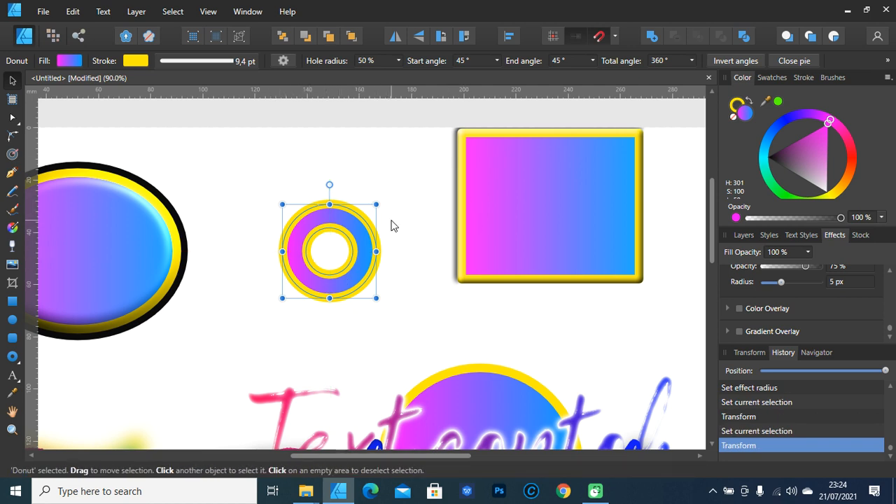
- Apply a red Color Overlay to the donut at 100% opacity
left_click(775, 311)
left_click(775, 336)
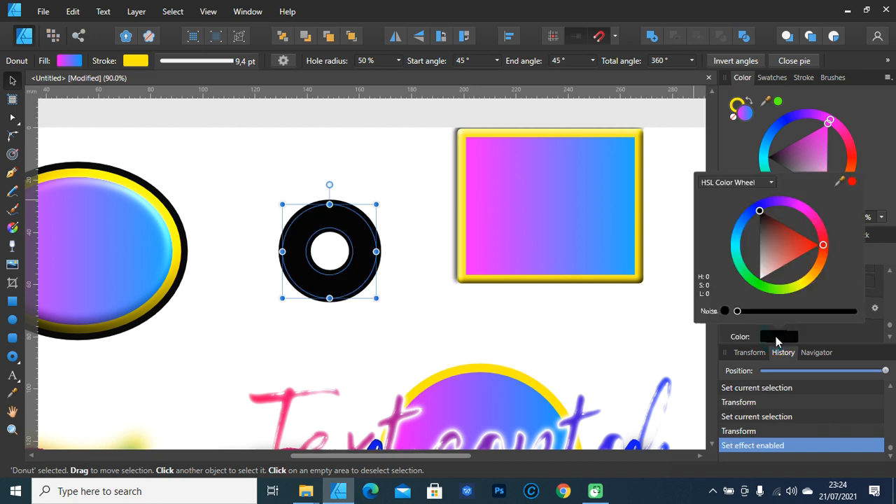
left_click_drag(804, 250, 848, 259)
left_click(855, 332)
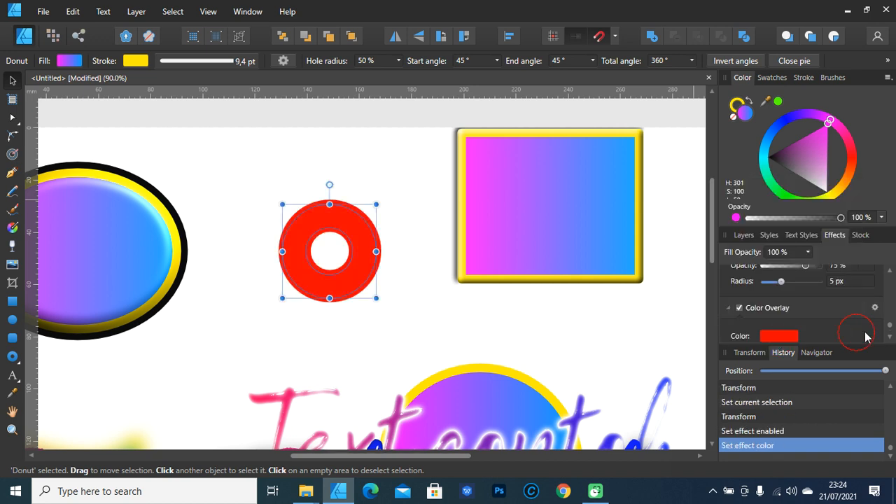
left_click_drag(890, 328, 890, 322)
scroll(890, 329, "down", 5)
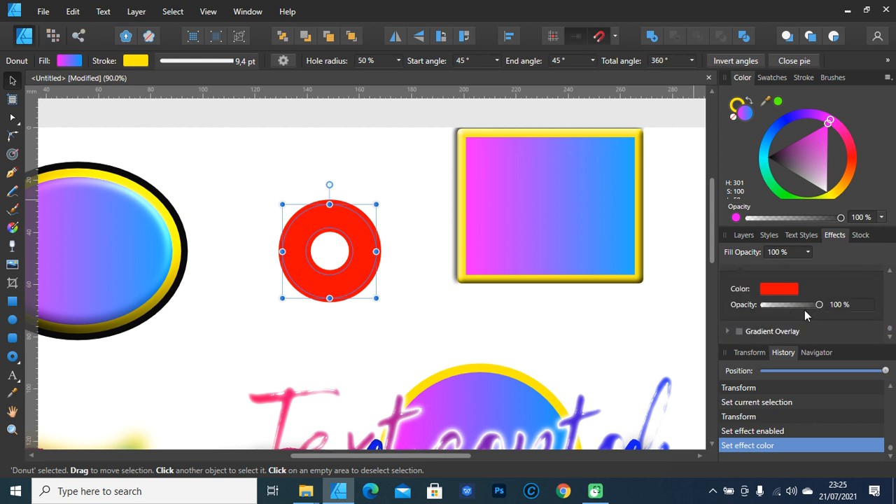
mouse_move(784, 310)
left_mouse_down()
mouse_move(766, 308)
mouse_move(836, 300)
mouse_move(767, 302)
mouse_move(846, 297)
mouse_move(706, 303)
mouse_move(829, 304)
left_mouse_up()
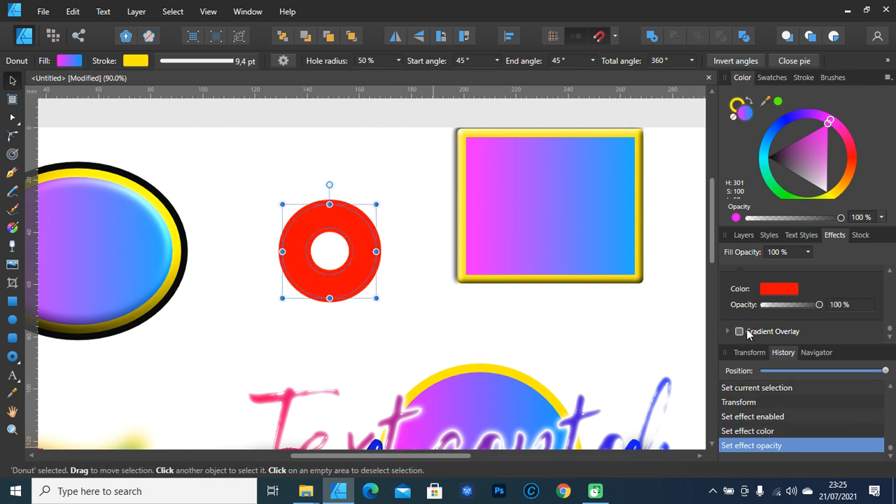
- Turn off the donut's Color Overlay and apply a black-to-white Gradient Overlay at 100% opacity instead
scroll(811, 291, "up", 1)
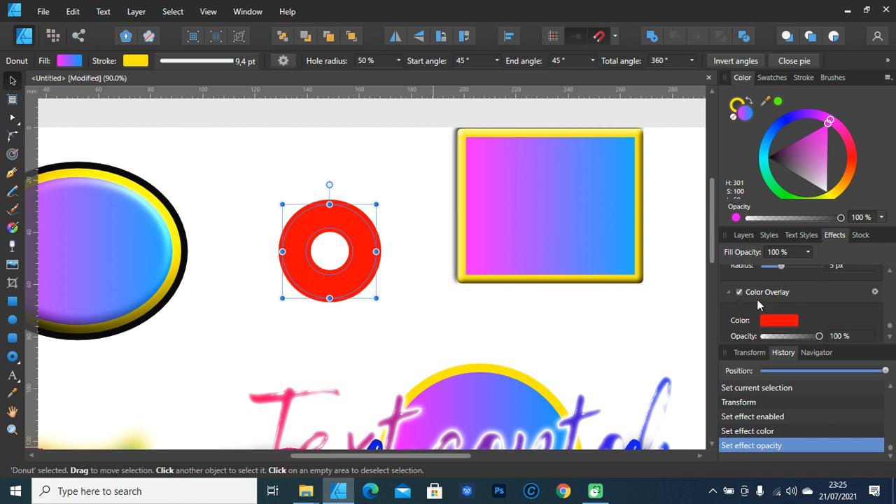
left_click(738, 292)
left_click(771, 332)
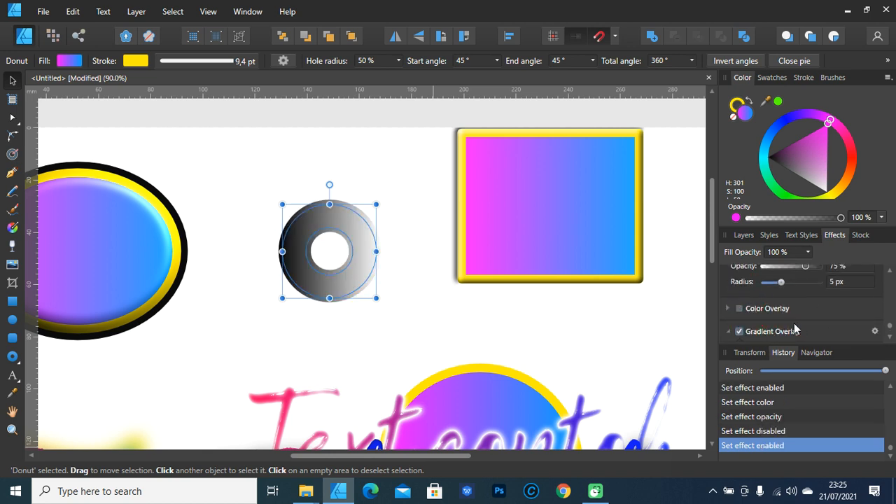
scroll(733, 326, "down", 1)
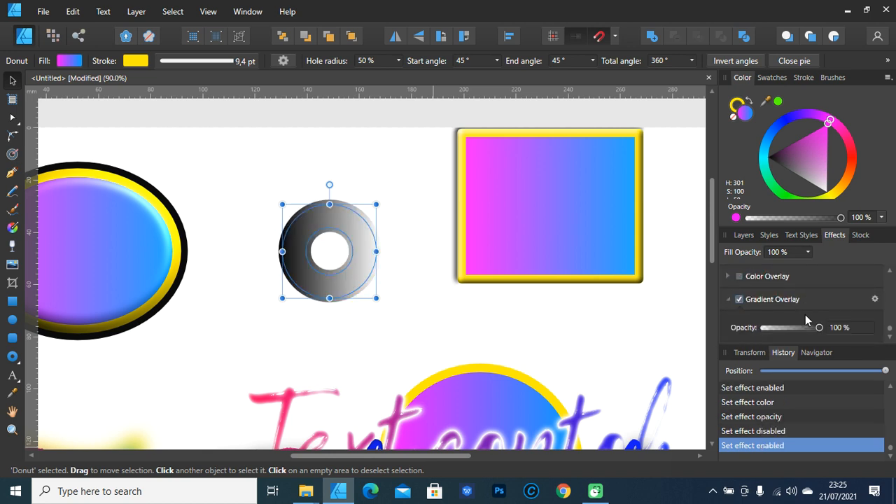
left_click_drag(805, 328, 869, 329)
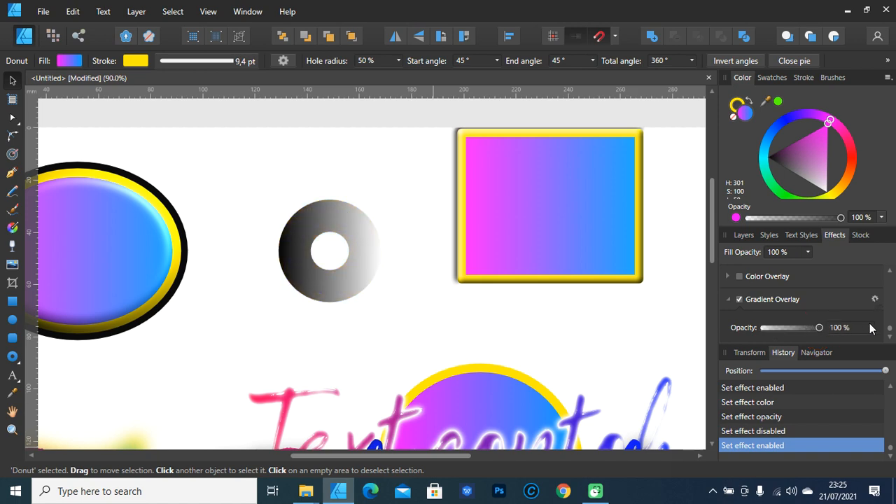
- View the Gradient Overlay's detailed settings and gradient stops, and turn the overlay off for the donut
left_click(874, 300)
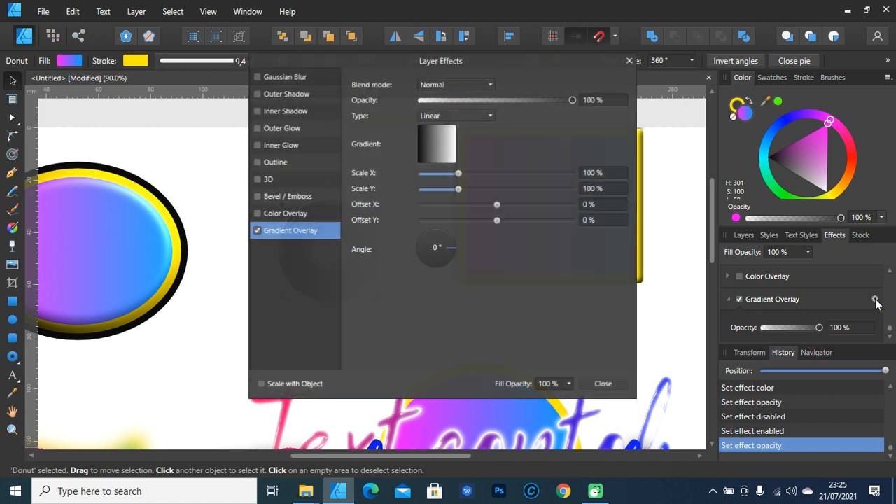
left_click(448, 157)
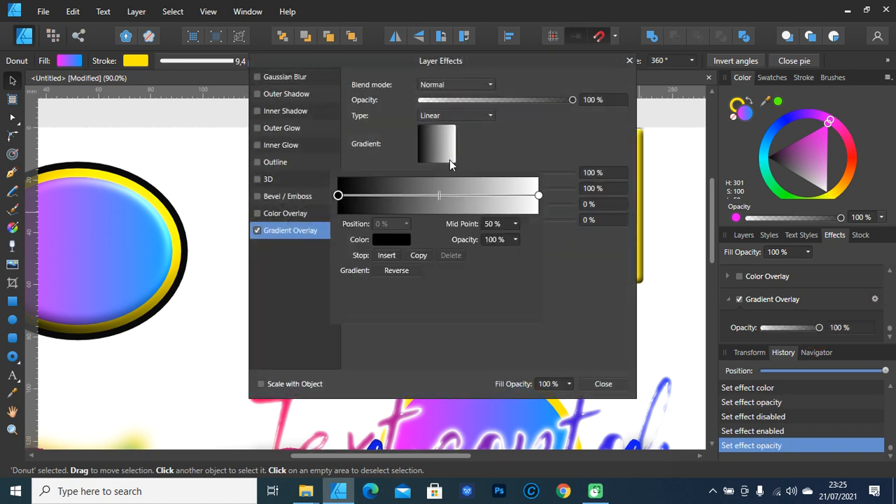
left_click(549, 328)
left_click(257, 231)
- Review the detailed settings of the other layer effects, including Color Overlay, Bevel / Emboss, 3D, Outer Glow and Outline
left_click(287, 213)
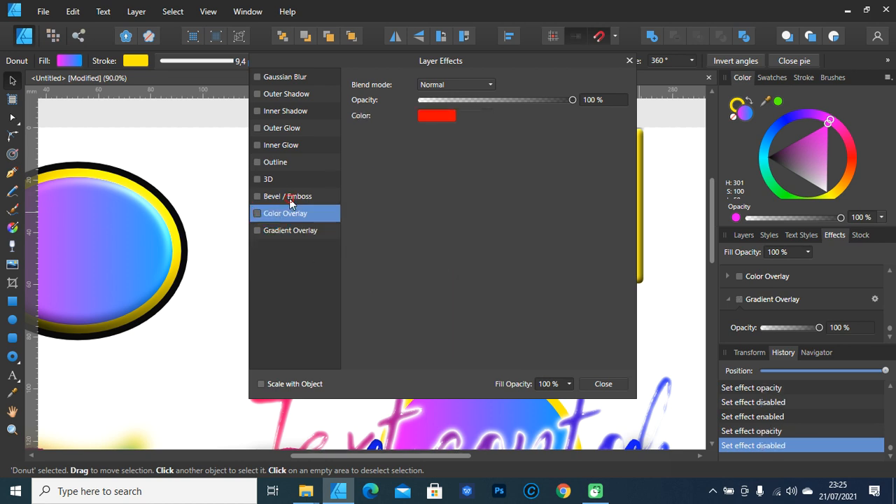
left_click(288, 196)
left_click(294, 147)
left_click(292, 185)
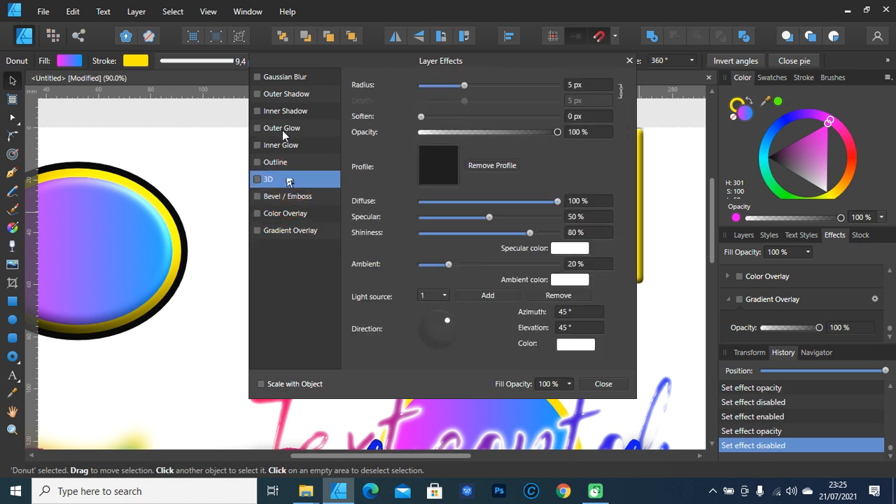
left_click(282, 129)
left_click(283, 78)
left_click(287, 128)
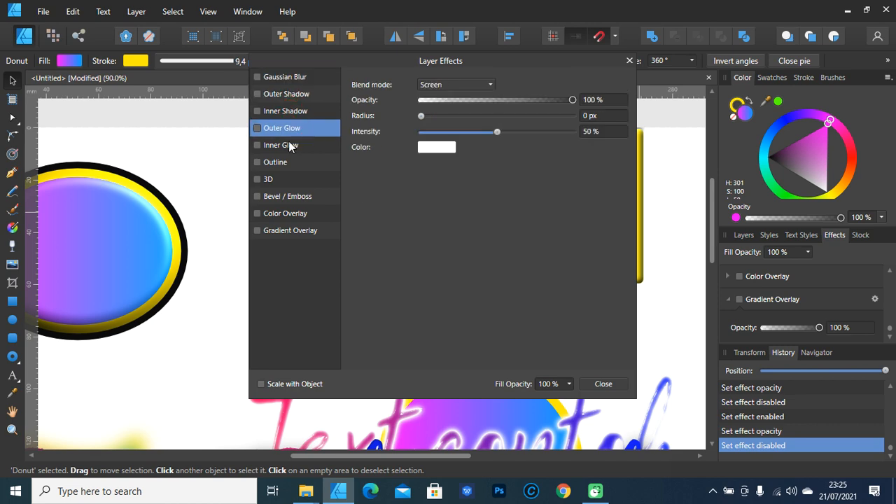
left_click(283, 163)
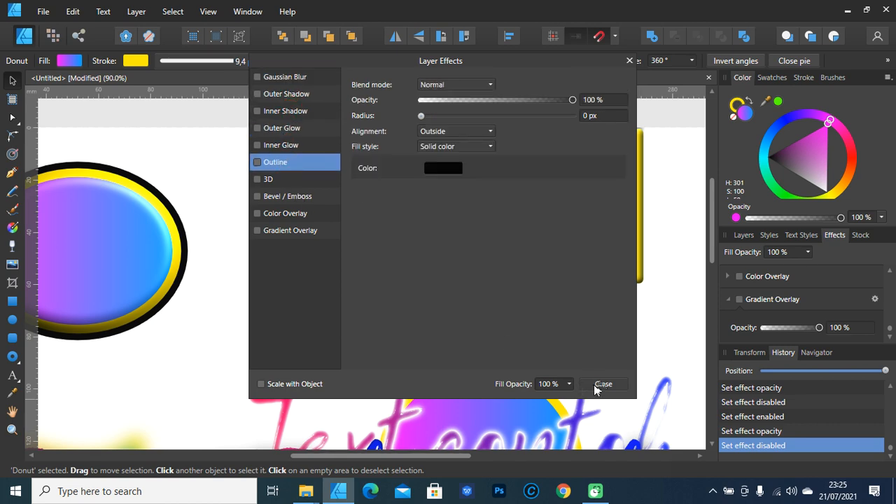
left_click(602, 384)
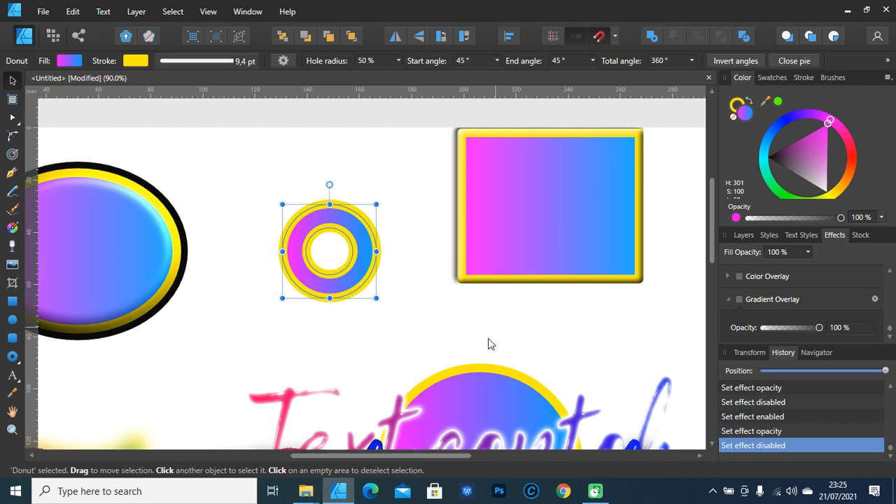
- Move all eight objects together off the artboard to the empty canvas on its left
left_click_drag(488, 339, 552, 244)
key("z")
left_click(402, 226, "alt")
left_click(402, 226, "alt")
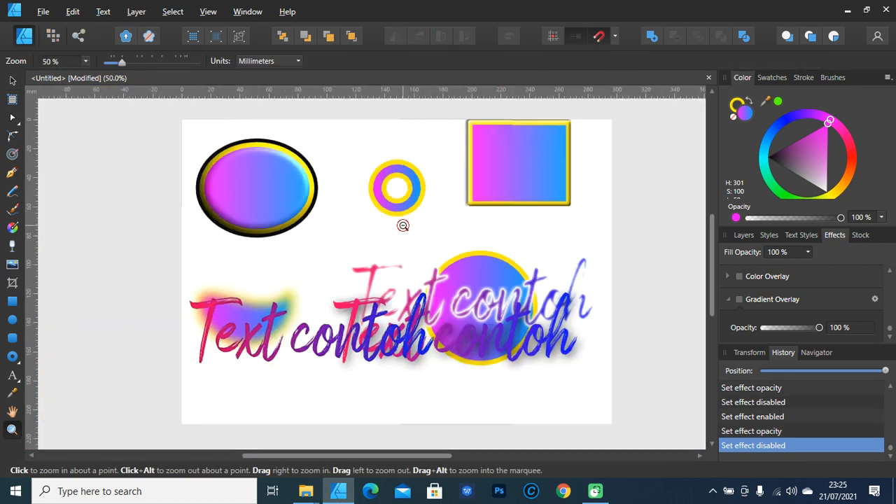
left_click(402, 226, "alt")
key("v")
left_click_drag(230, 326, 611, 132)
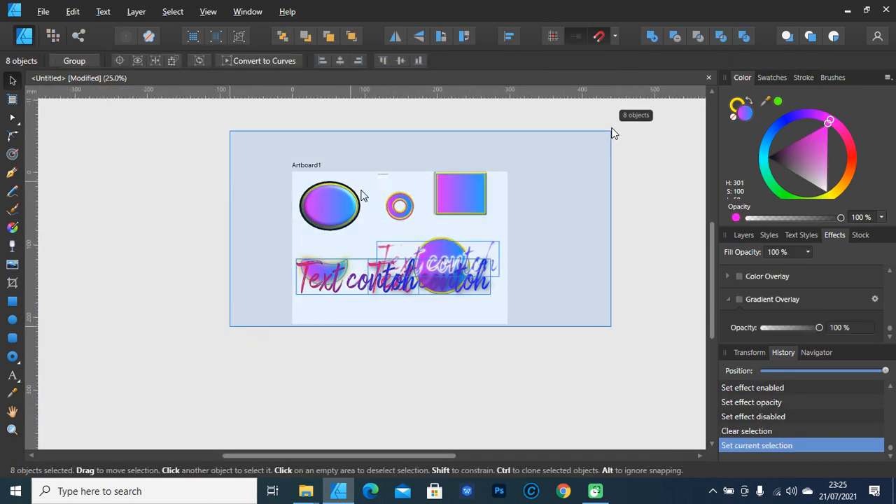
left_click_drag(467, 193, 225, 193)
key("z")
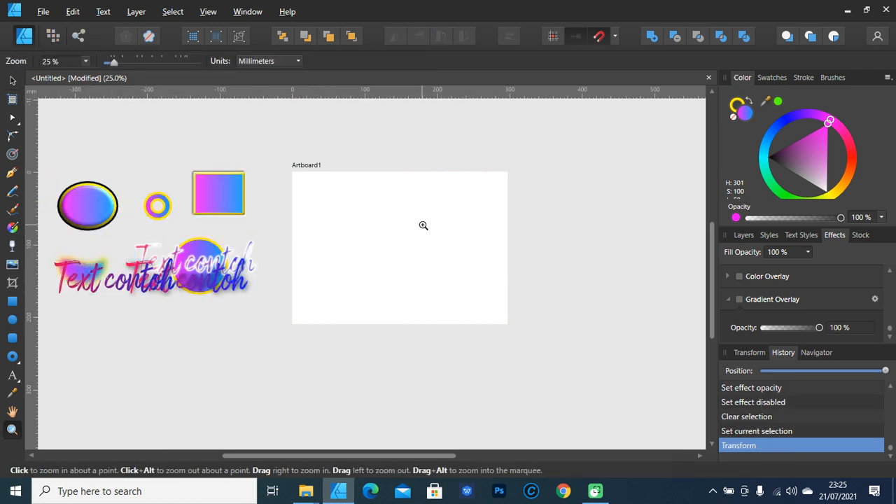
left_click(445, 216)
key("v")
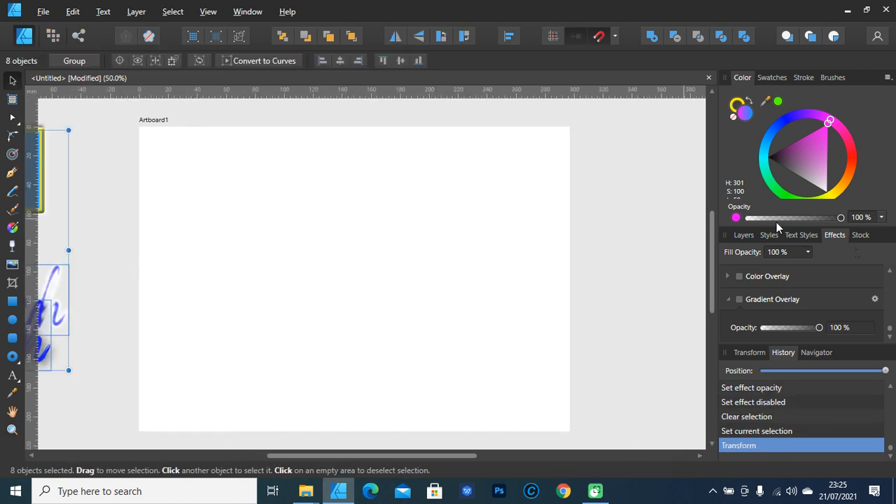
- Search the Unsplash stock library for "sea" and place the aerial photo of waves along a sandy beach on the artboard
left_click(860, 235)
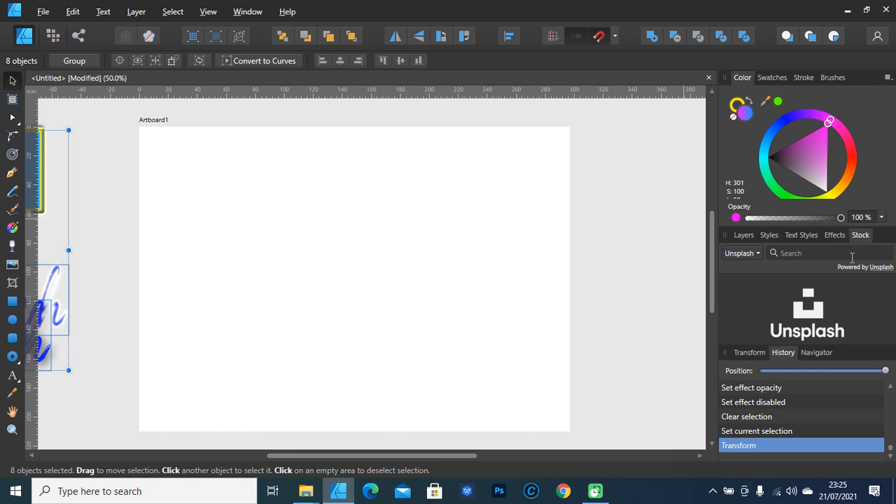
left_click(739, 253)
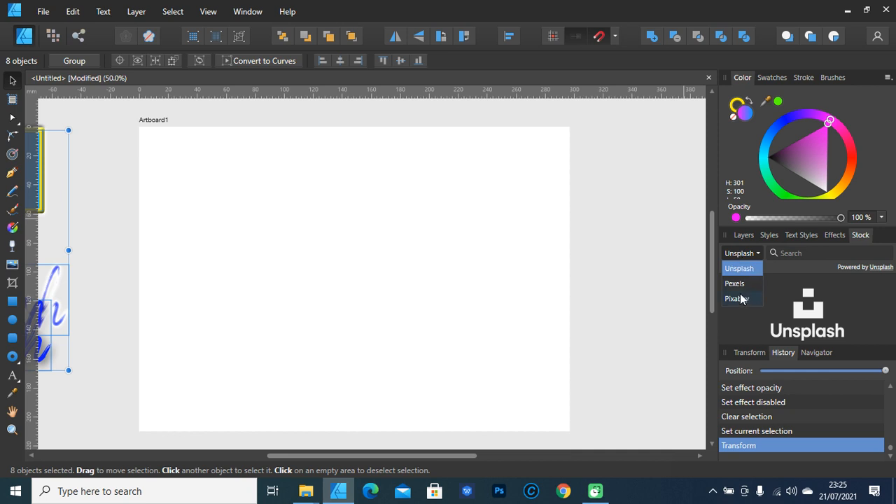
left_click(802, 254)
left_click(803, 254)
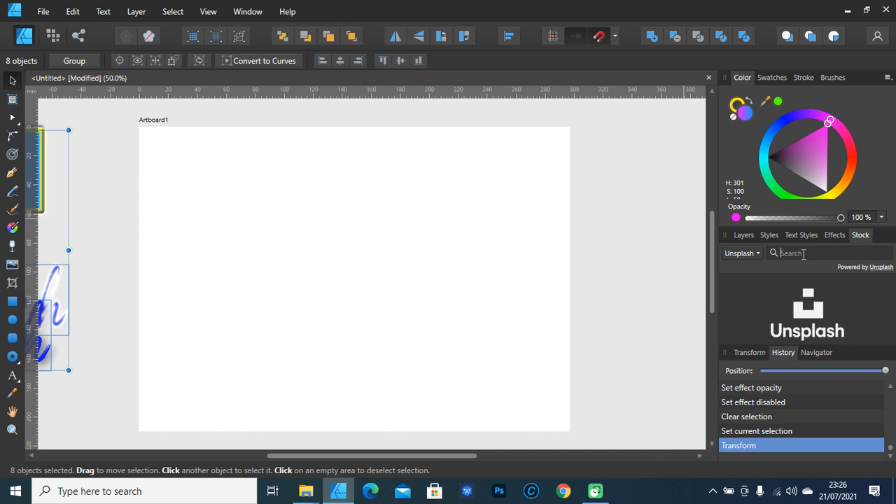
type("sea")
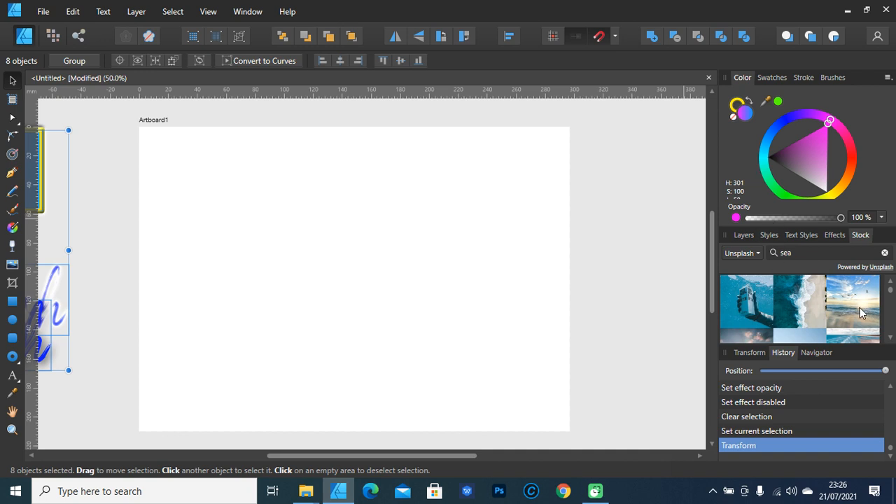
left_click_drag(801, 299, 317, 194)
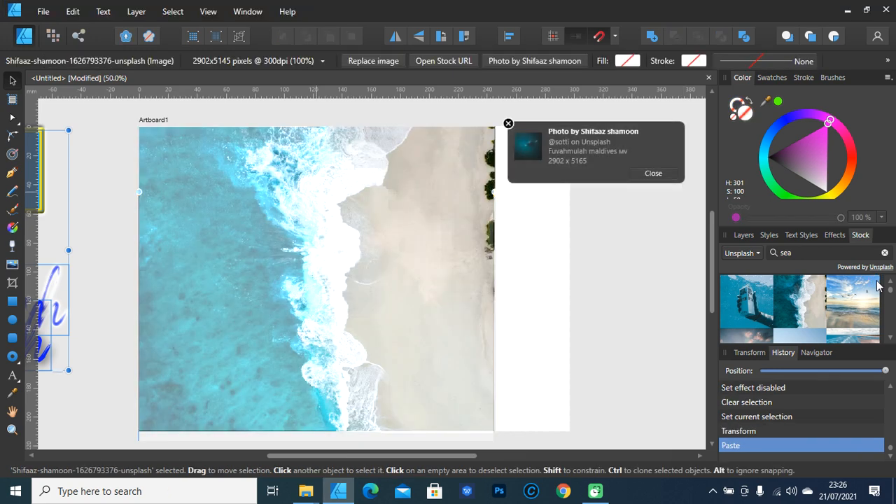
left_click_drag(421, 404, 345, 323)
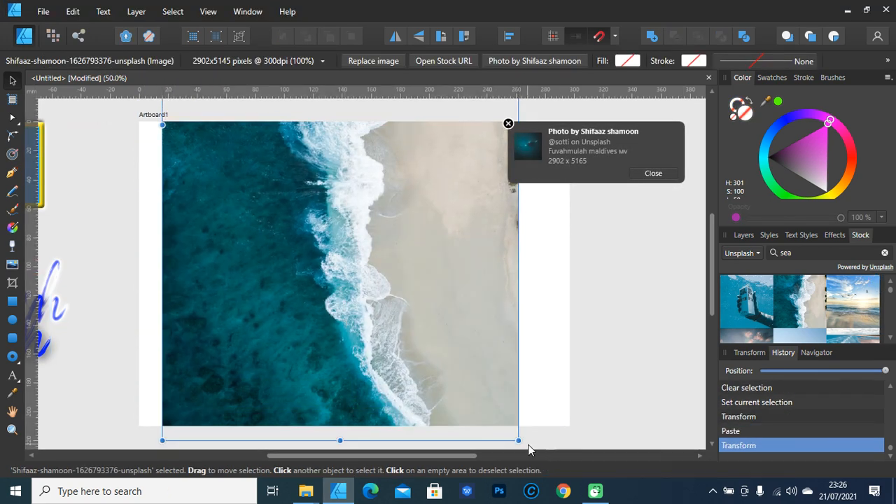
- Reposition the beach photo lower over the artboard and scale it down proportionally to about 94%
key("z")
left_click(456, 291, "alt")
key("alt+v")
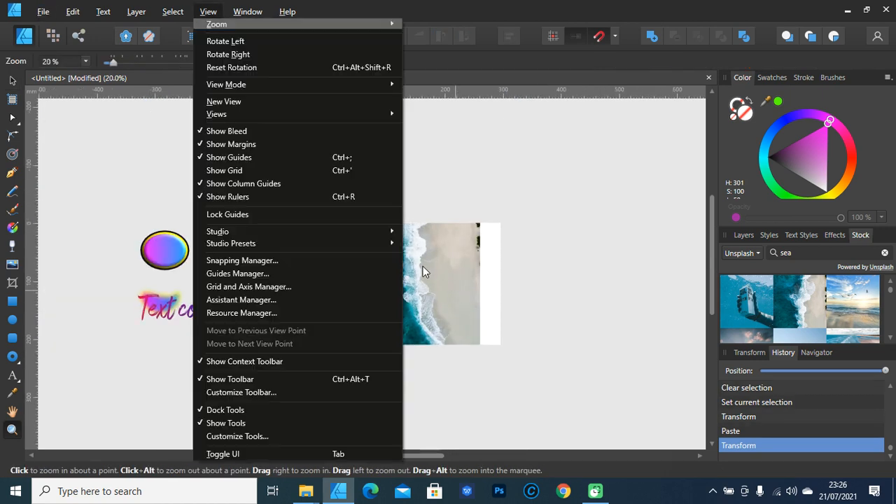
left_click(445, 253)
key("v")
left_click(462, 245)
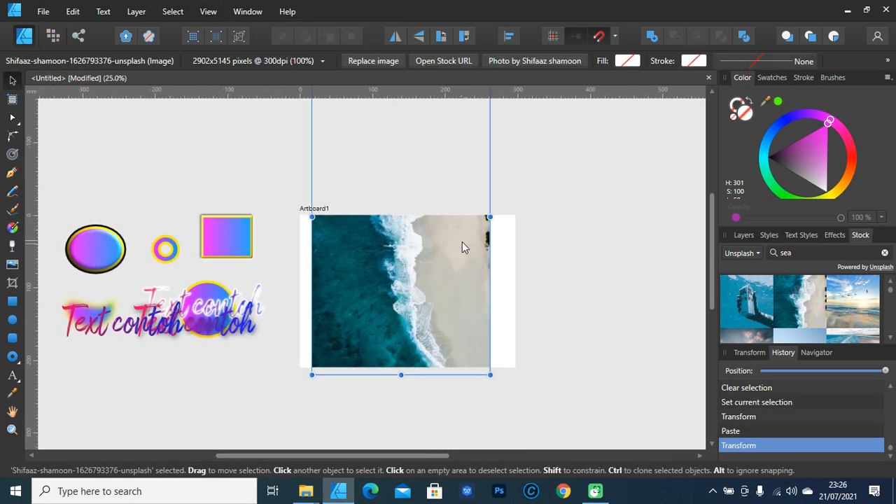
left_click_drag(465, 287, 480, 326)
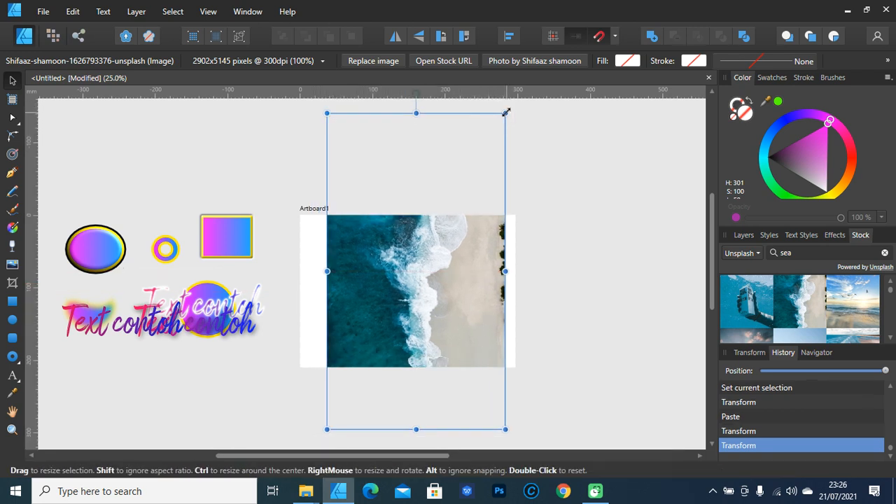
left_click_drag(506, 112, 494, 132)
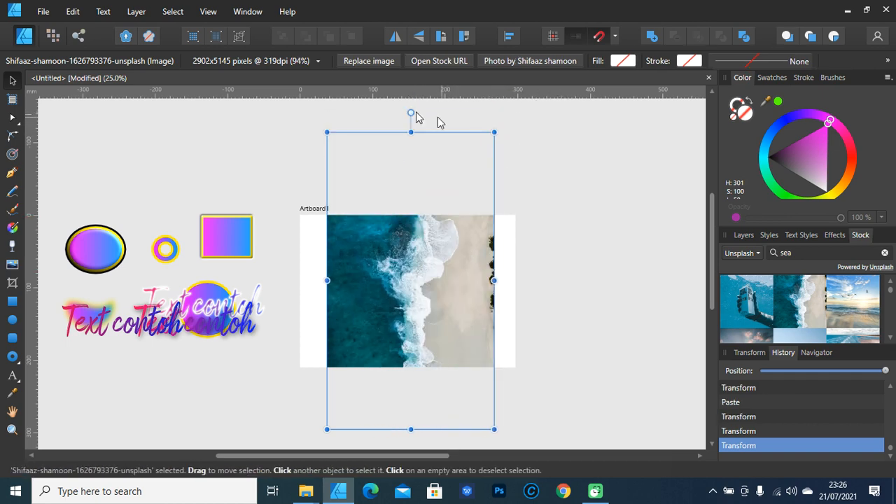
- Try tilting the beach photo slightly clockwise and shearing it along its side edge
left_click_drag(412, 112, 430, 142)
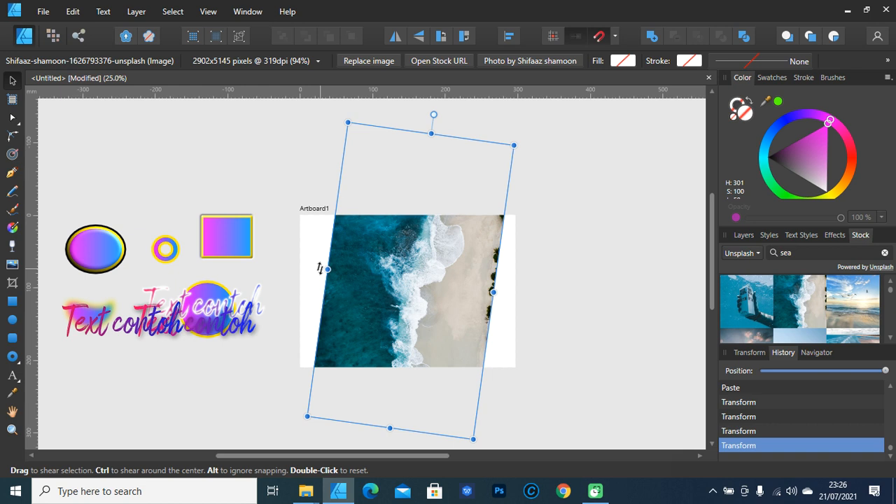
left_click_drag(320, 268, 302, 244)
- Try moving the leftmost "Text contoh" below the other objects and shearing it both horizontally and vertically
left_click_drag(133, 314, 137, 385)
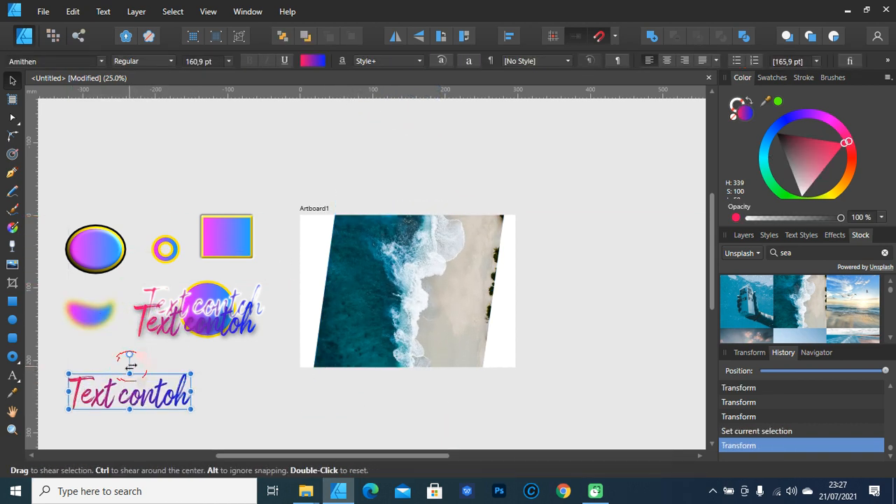
left_click_drag(131, 366, 154, 368)
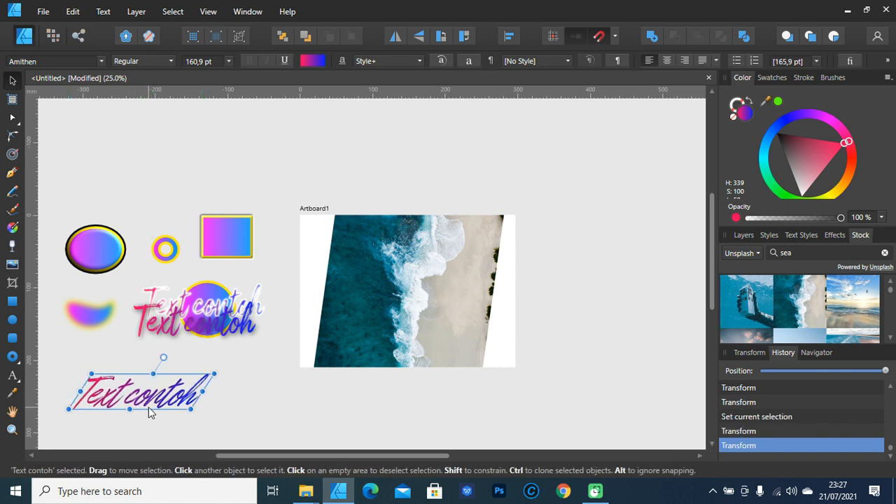
left_click_drag(129, 409, 127, 420)
left_click_drag(77, 394, 84, 372)
left_click(251, 385)
left_click(496, 279)
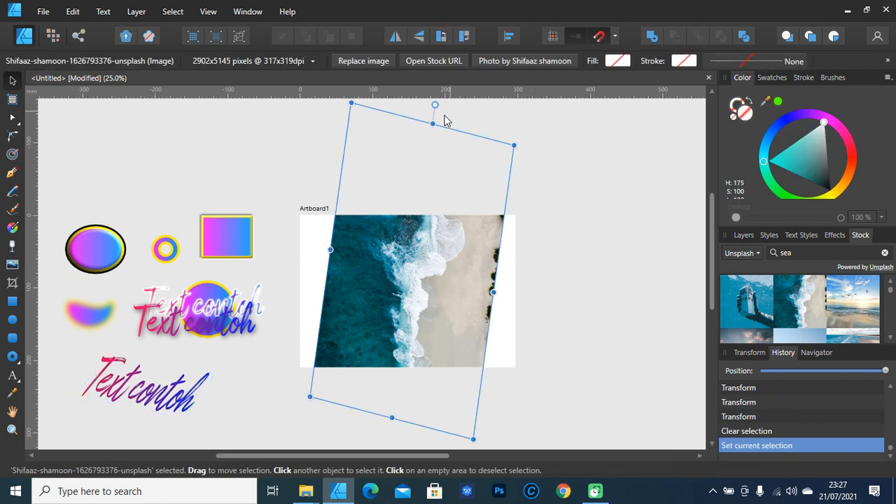
- Undo the text's move and shears and the photo's shear and tilt, back to the upright scaled photo
key("ctrl+z")
key("ctrl+z")
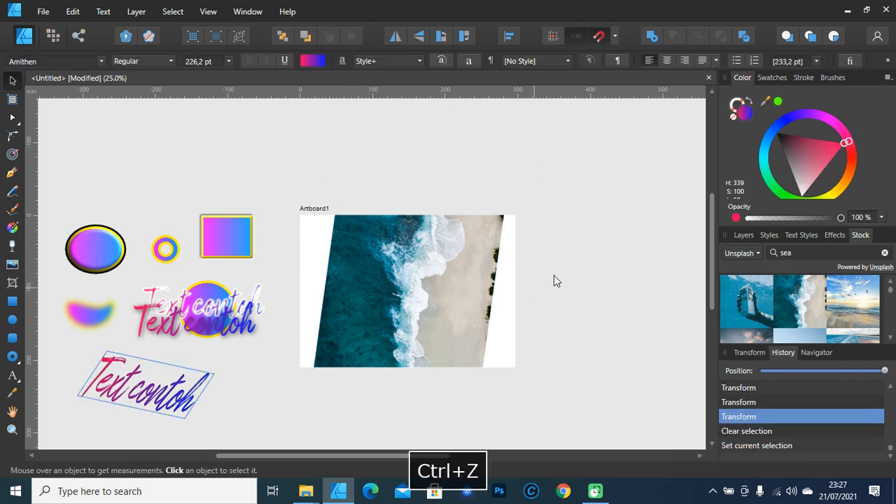
key("ctrl+z")
key("ctrl+z")
key("ctrl+z")
key("ctrl+z")
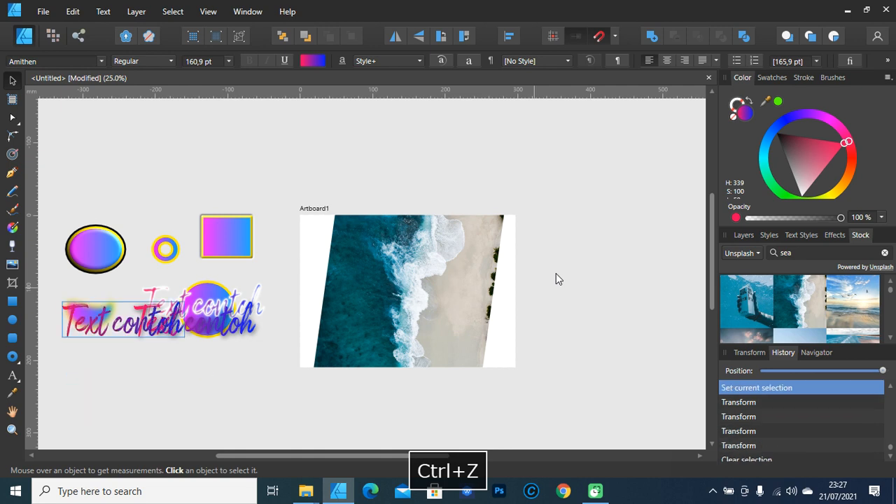
key("ctrl+z")
key("ctrl+z")
key("ctrl+z")
- Rotate the beach photo 90° clockwise so it covers the whole artboard, and deselect it
left_click(448, 234)
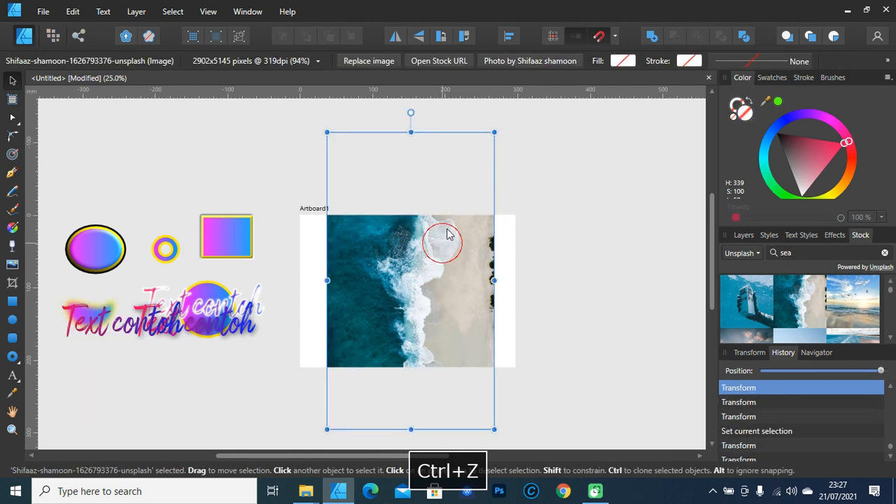
left_click_drag(410, 112, 536, 285)
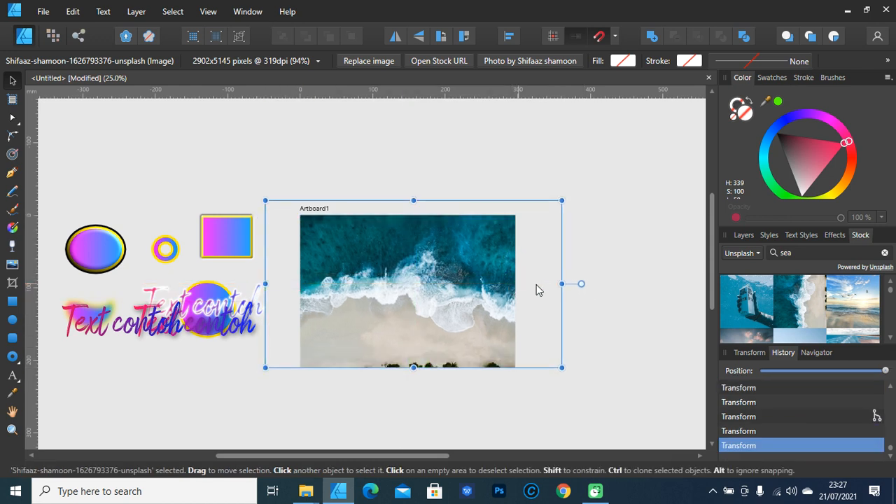
left_click(605, 273)
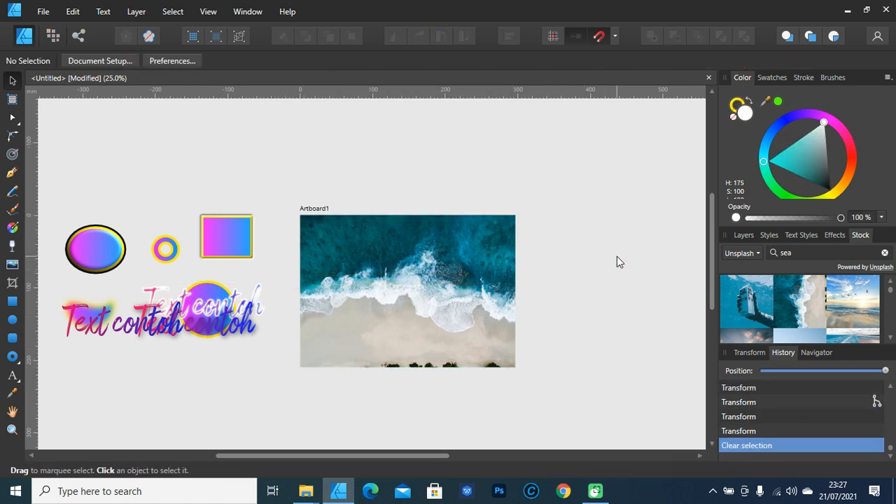